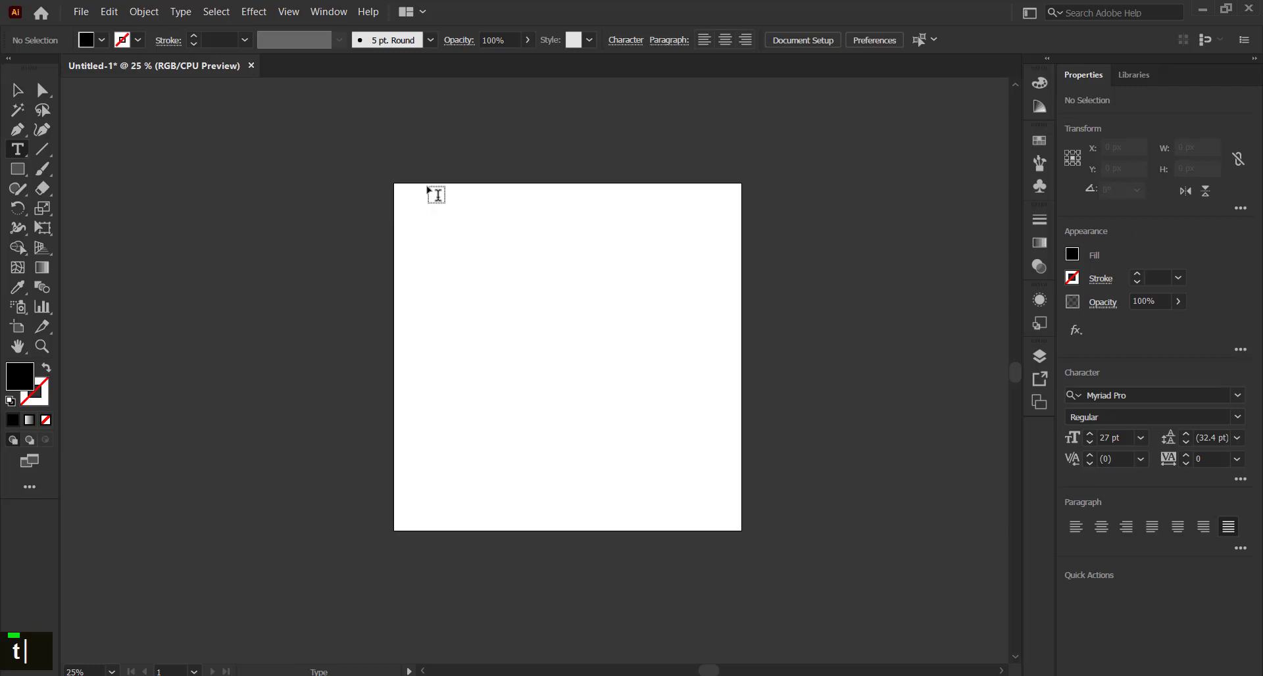
# Try placing a trial point text object near the artboard's top-left, then undo it
pyautogui.press('v')
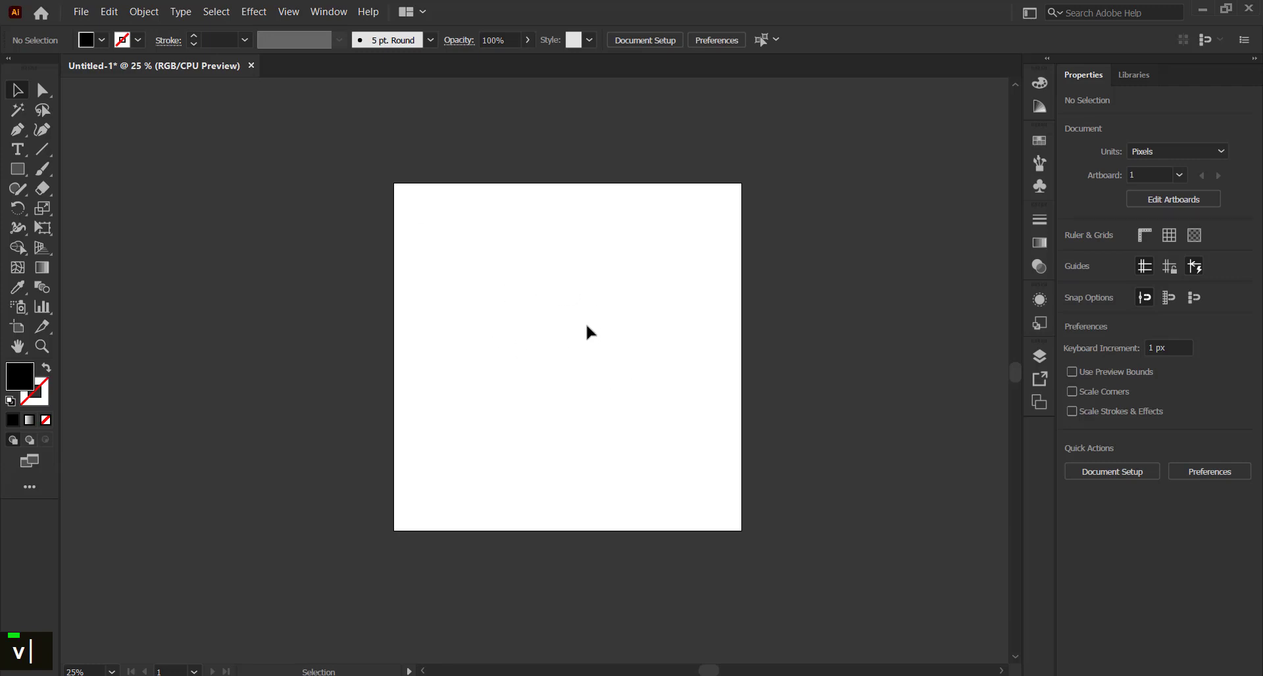
pyautogui.press('t')
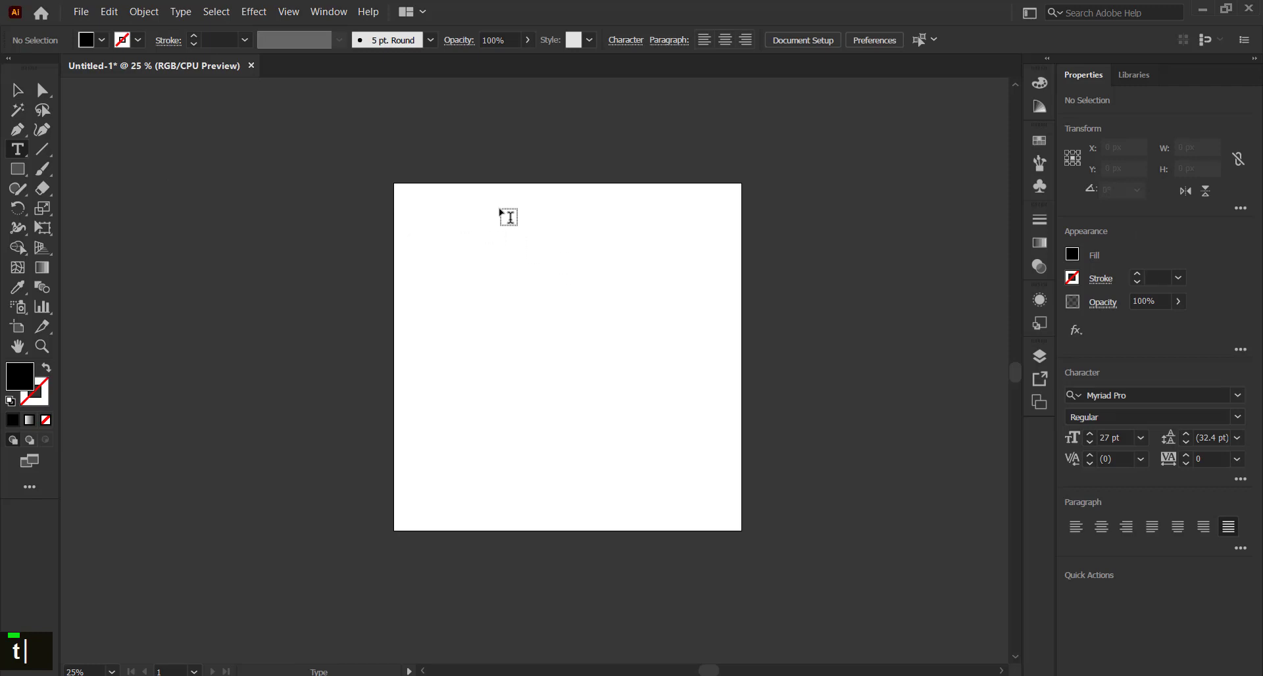
pyautogui.click(432, 206)
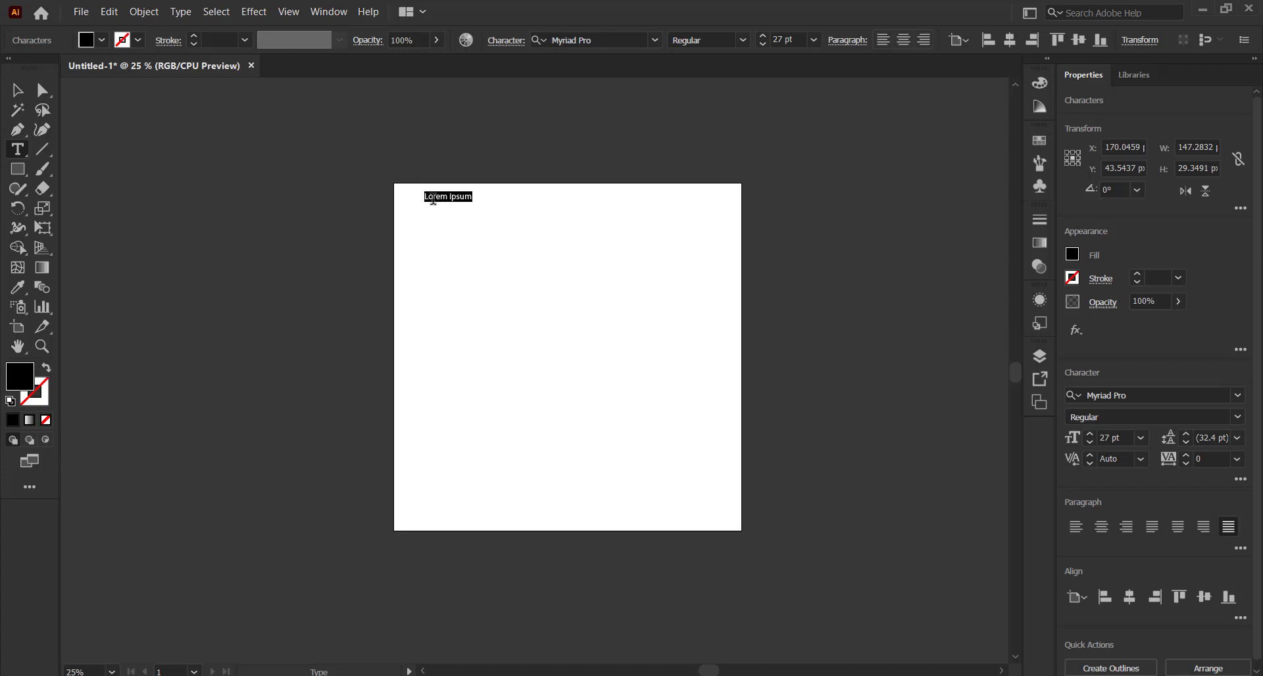
pyautogui.write('dfg dfdfgd')
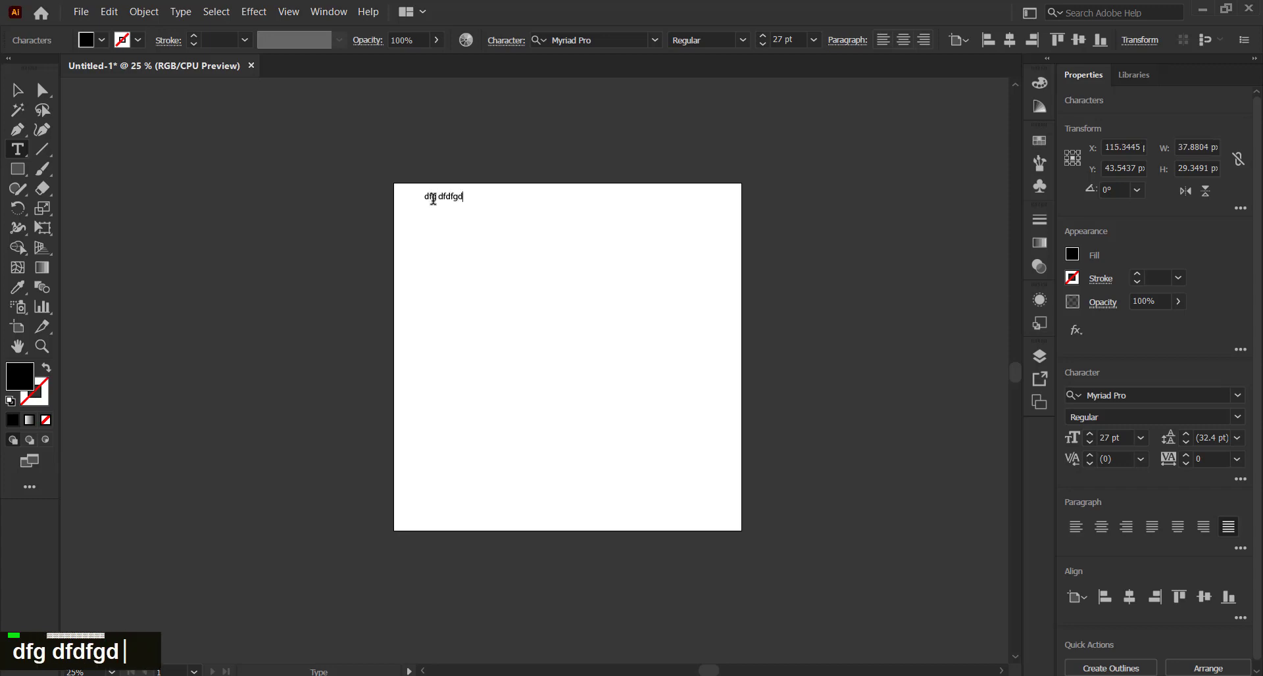
pyautogui.hotkey('ctrl', 'z')
pyautogui.hotkey('ctrl', 'z')
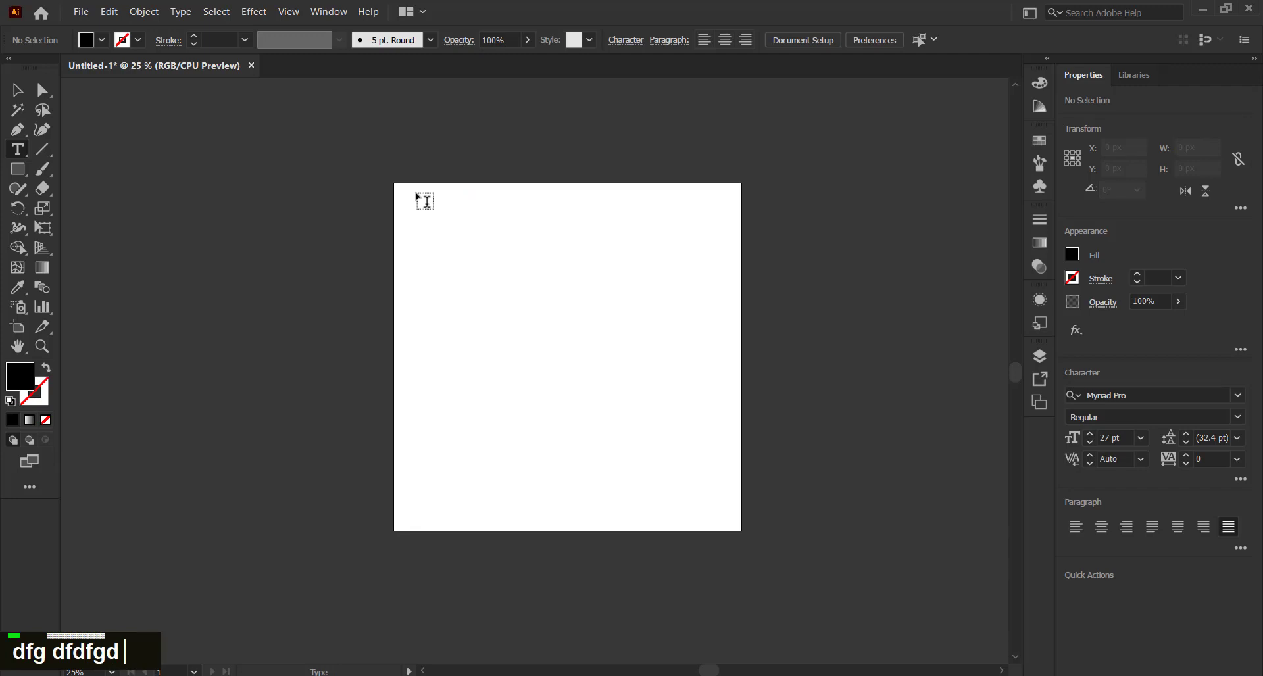
# Drag a tall text area at the top-left, set its Lorem ipsum text to 29 pt, and select it
pyautogui.moveTo(404, 193); pyautogui.dragTo(556, 527)
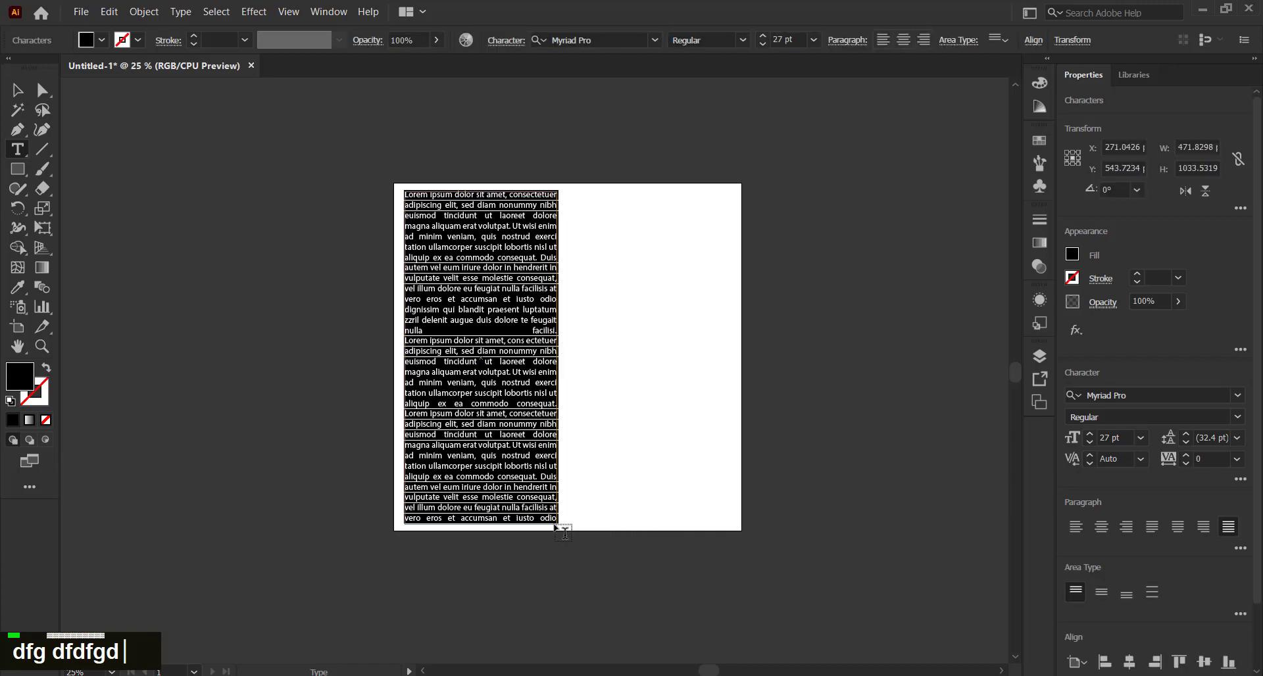
pyautogui.doubleClick(1089, 434)
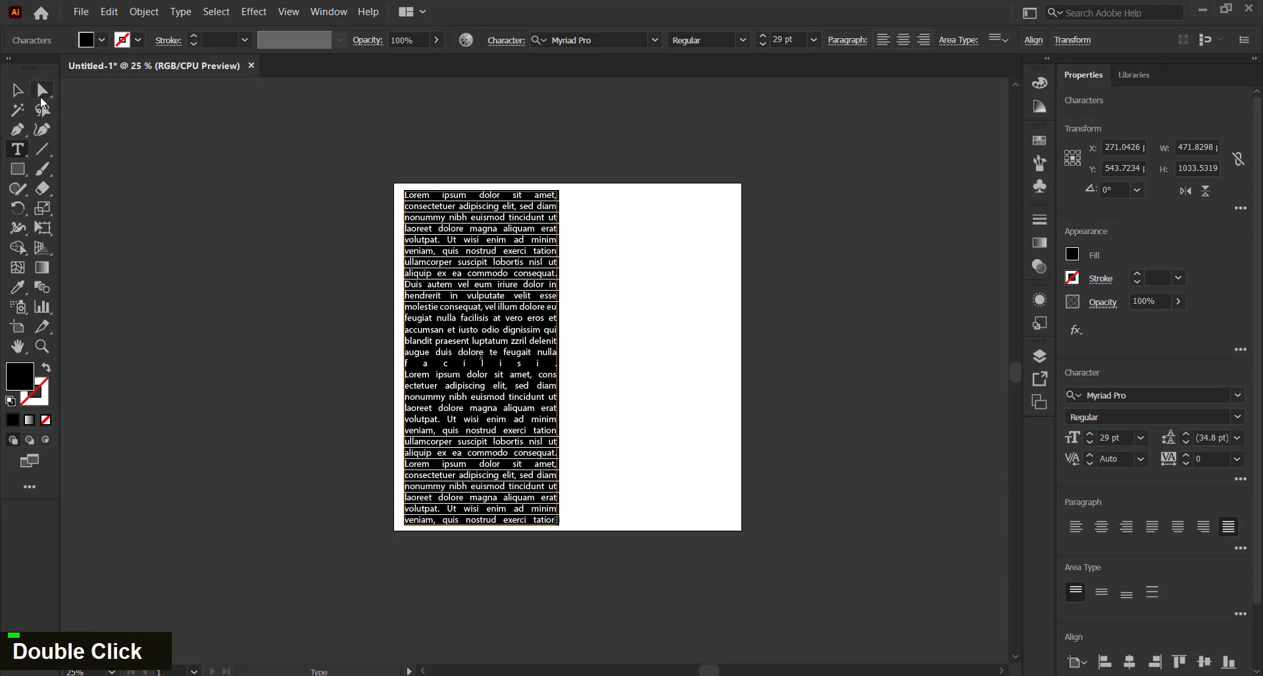
pyautogui.click(18, 91)
pyautogui.click(237, 171)
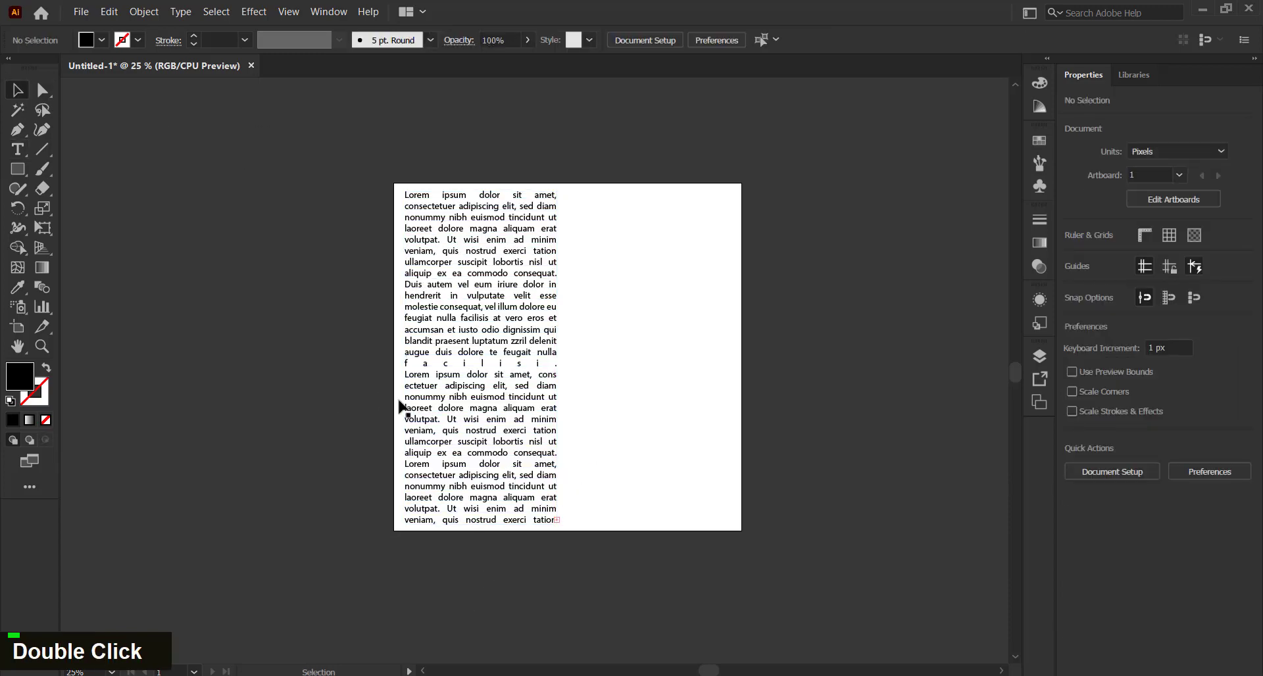
pyautogui.click(547, 445)
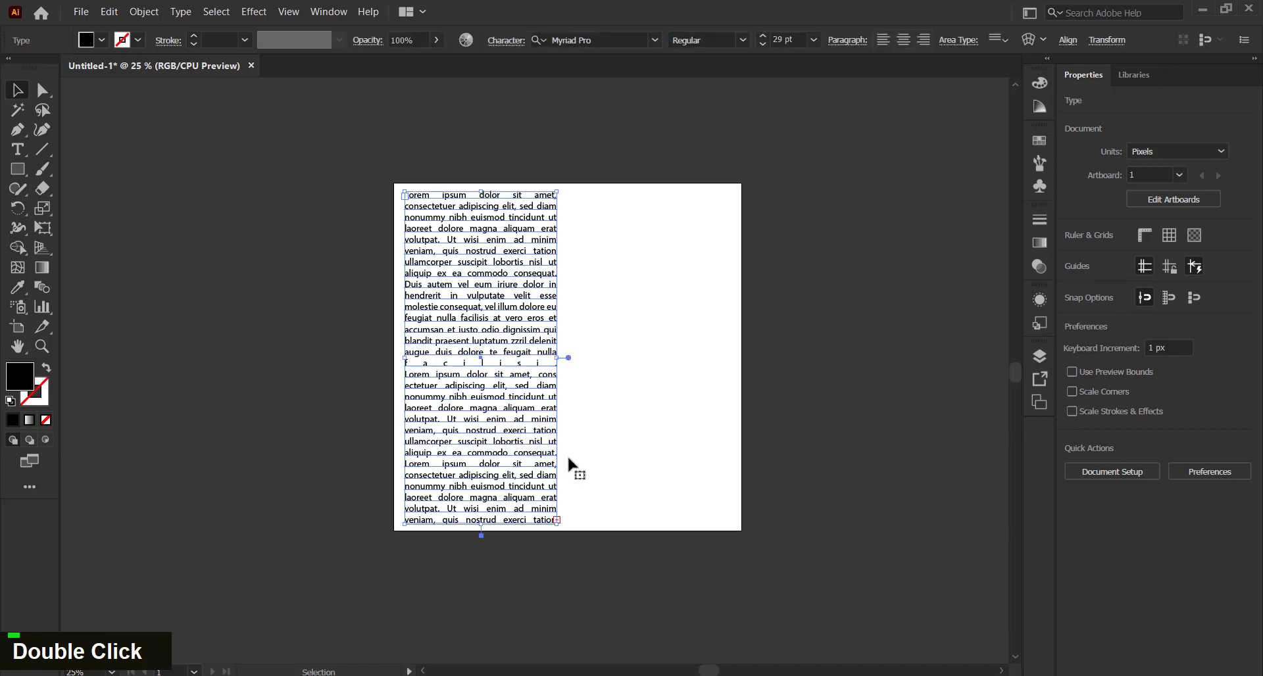
pyautogui.scroll(2, 557, 439)
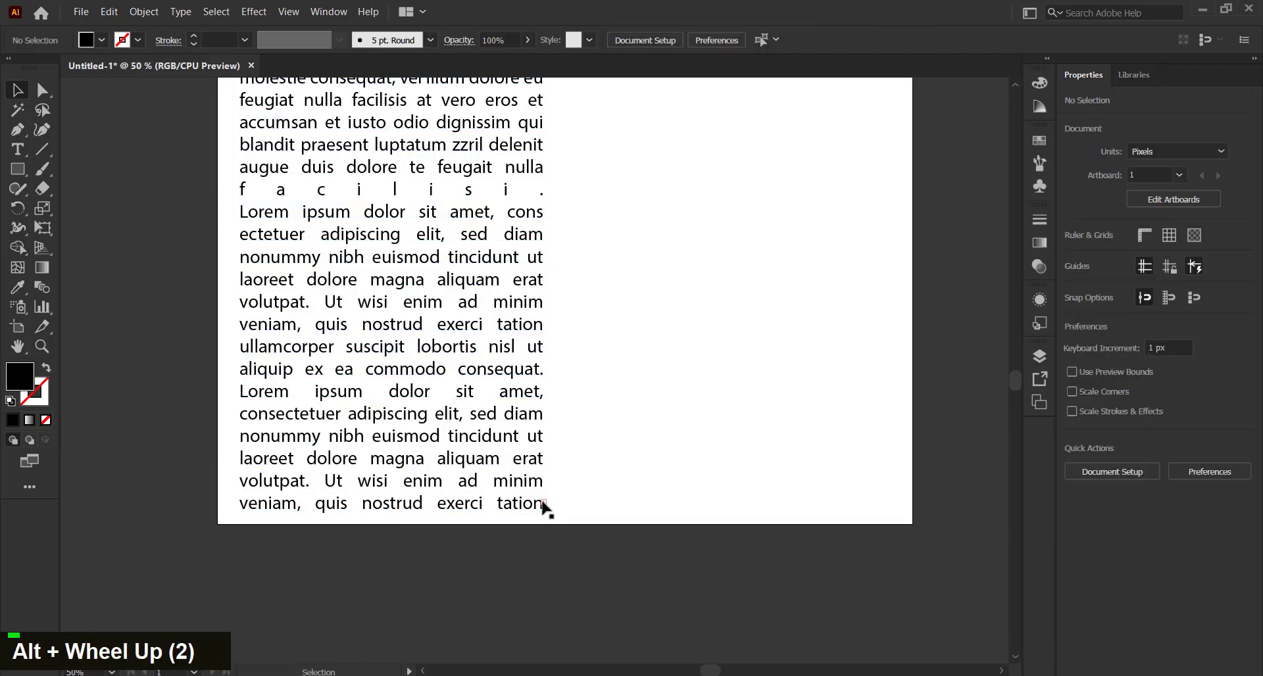
pyautogui.doubleClick(546, 507)
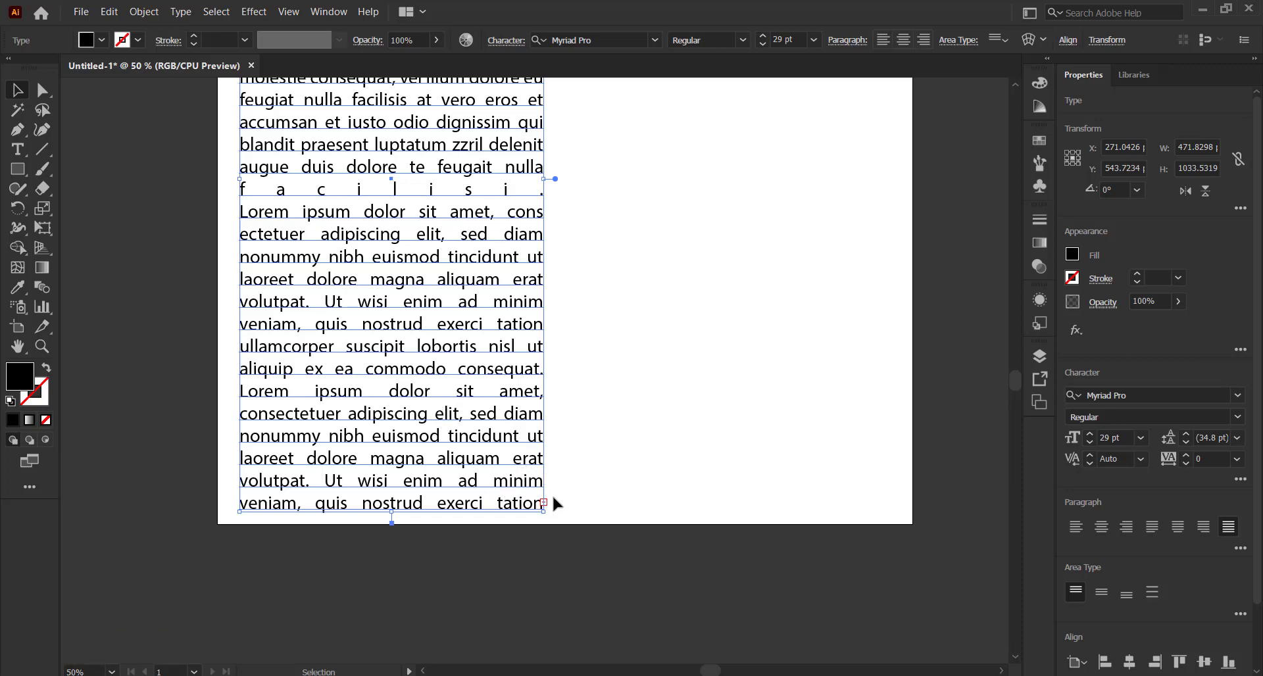
pyautogui.scroll(1, 551, 500)
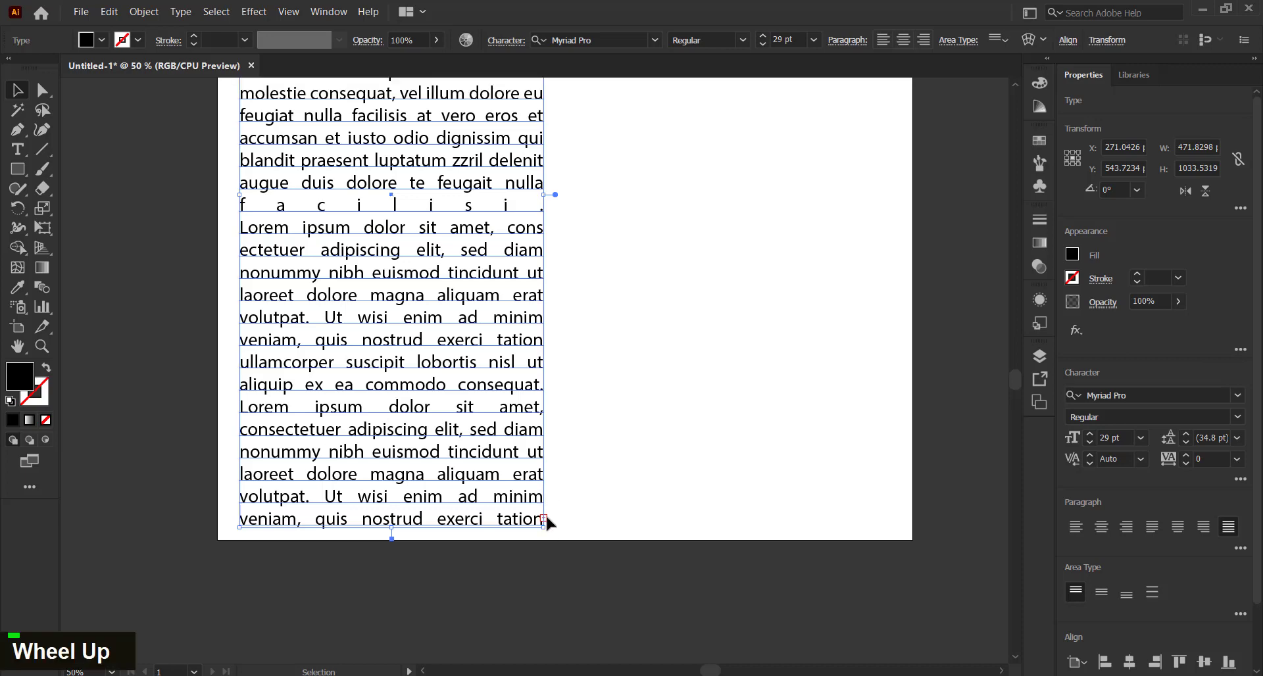
pyautogui.doubleClick(558, 532)
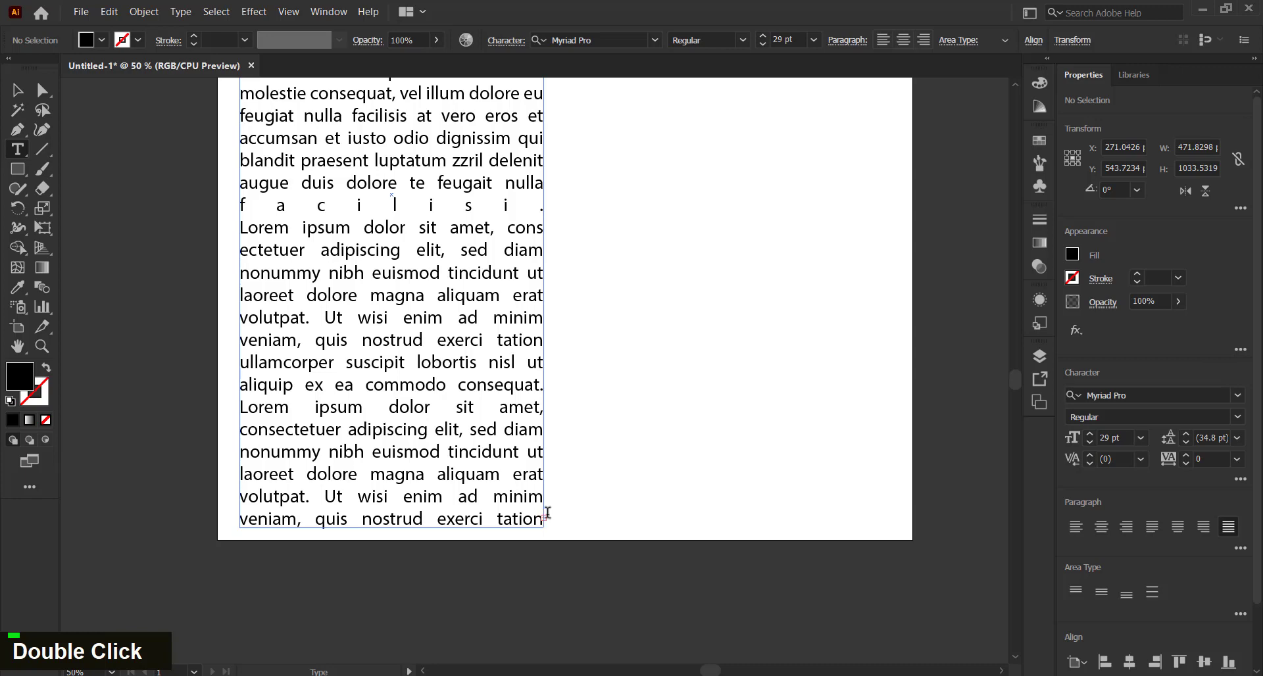
pyautogui.press('Escape')
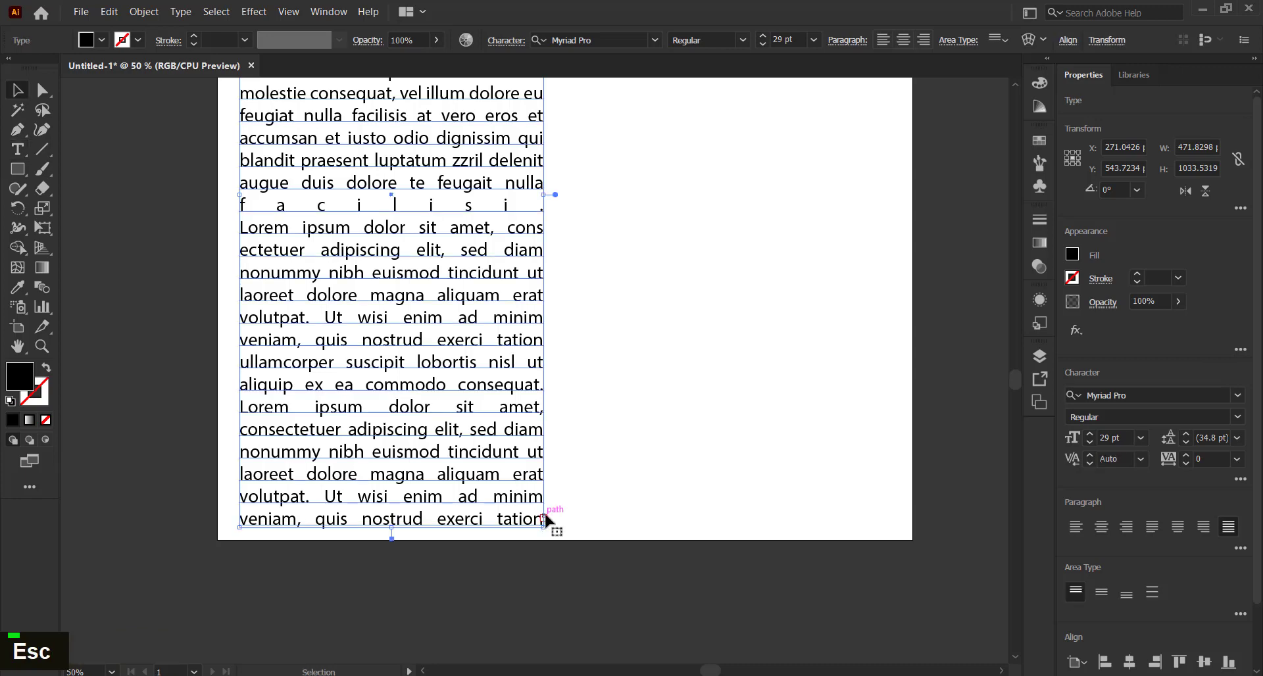
# Thread the overflow text into a new linked frame placed as a right-hand column at the artboard's top
pyautogui.doubleClick(543, 519)
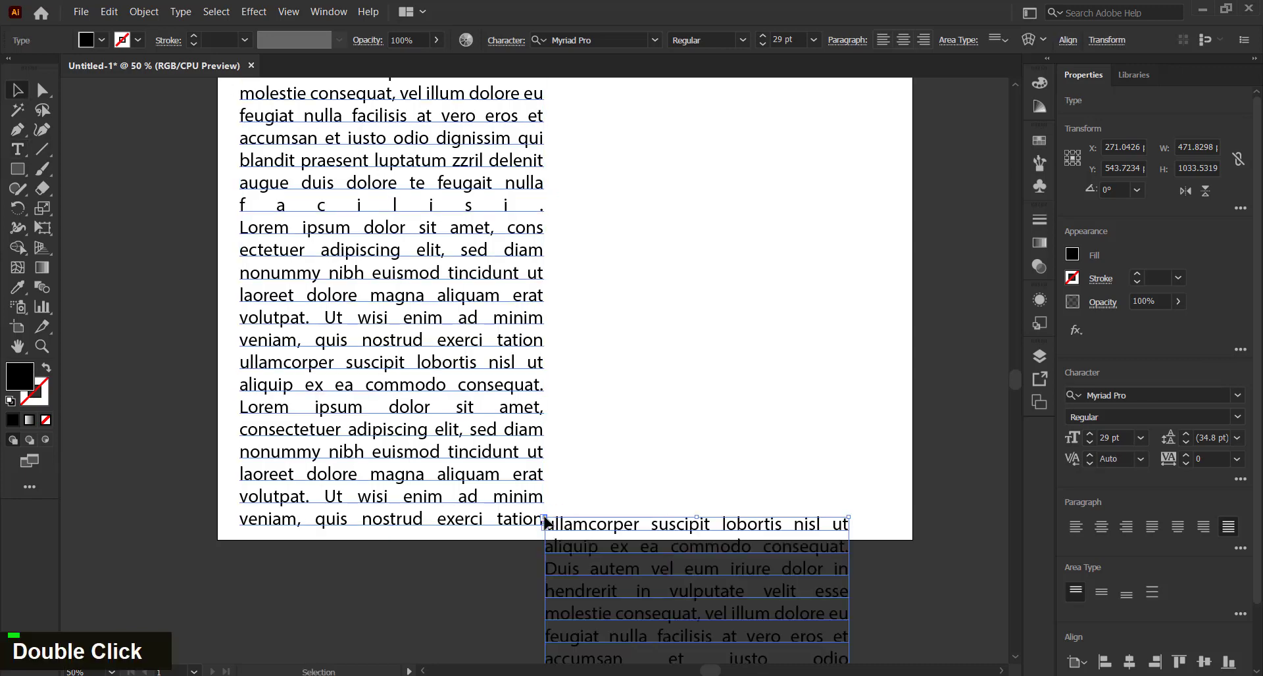
pyautogui.scroll(-1, 573, 508)
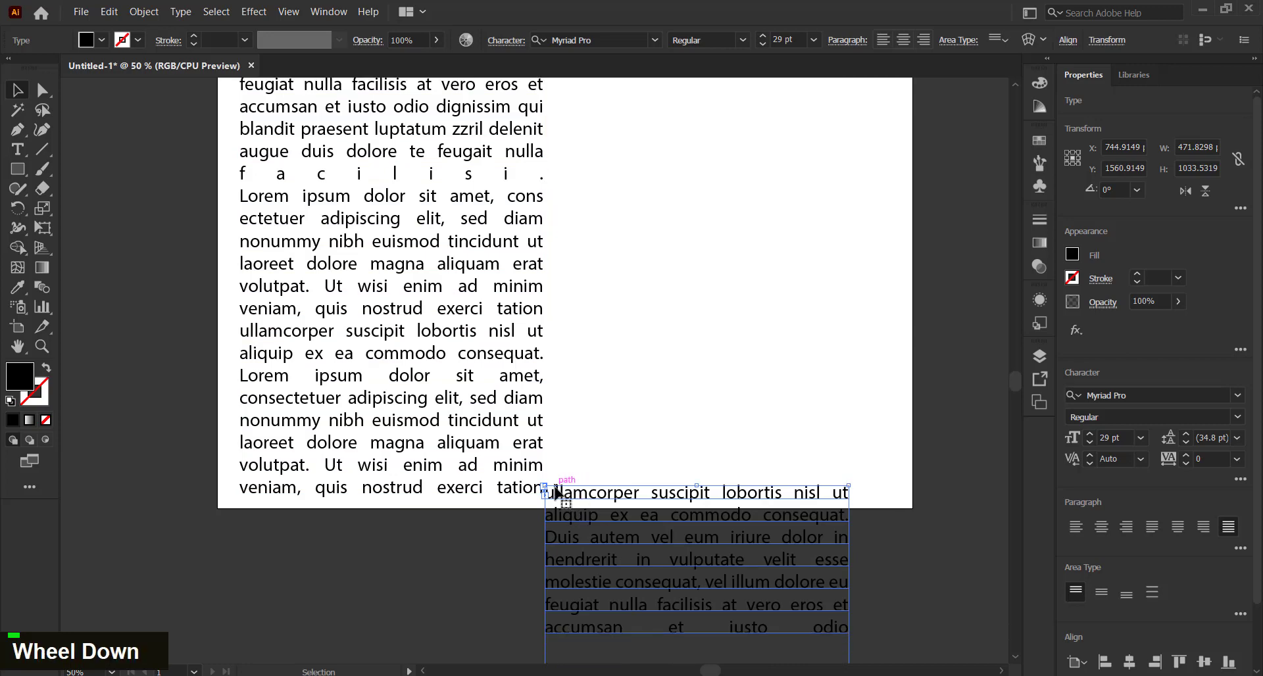
pyautogui.scroll(-2, 566, 490)
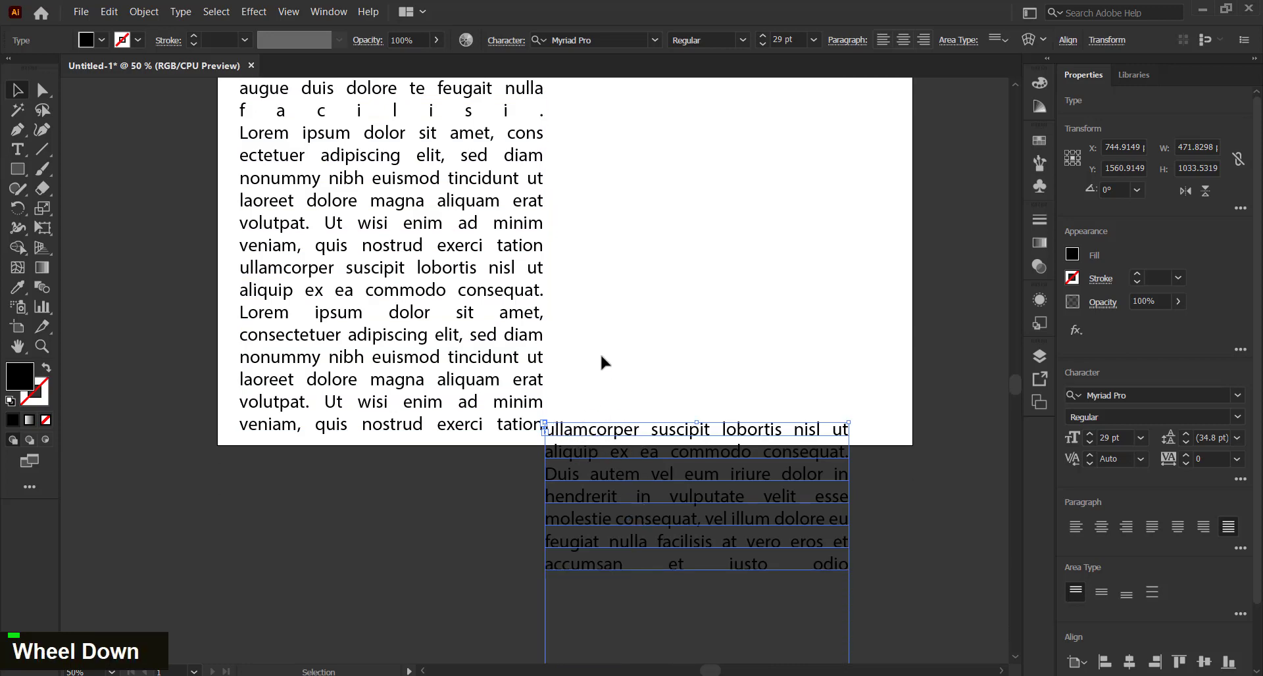
pyautogui.moveTo(596, 401); pyautogui.dragTo(631, 99)
pyautogui.scroll(4, 613, 279)
pyautogui.scroll(6, 625, 315)
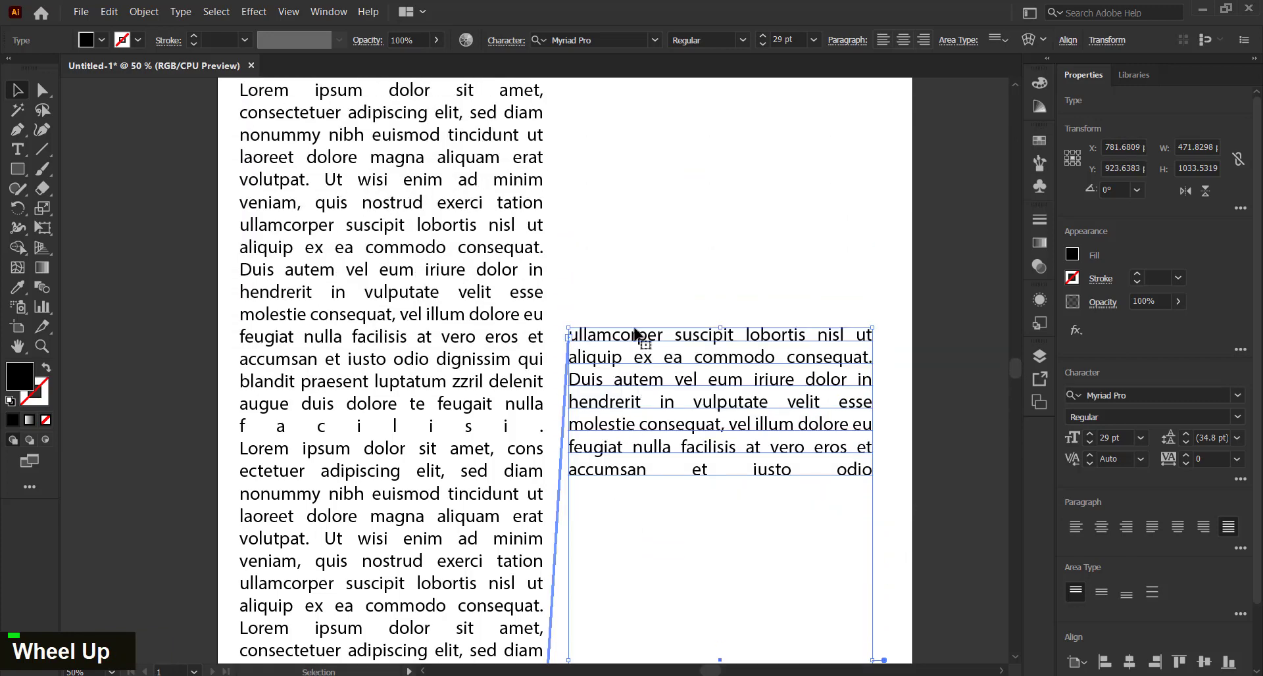
pyautogui.moveTo(649, 429); pyautogui.dragTo(643, 192)
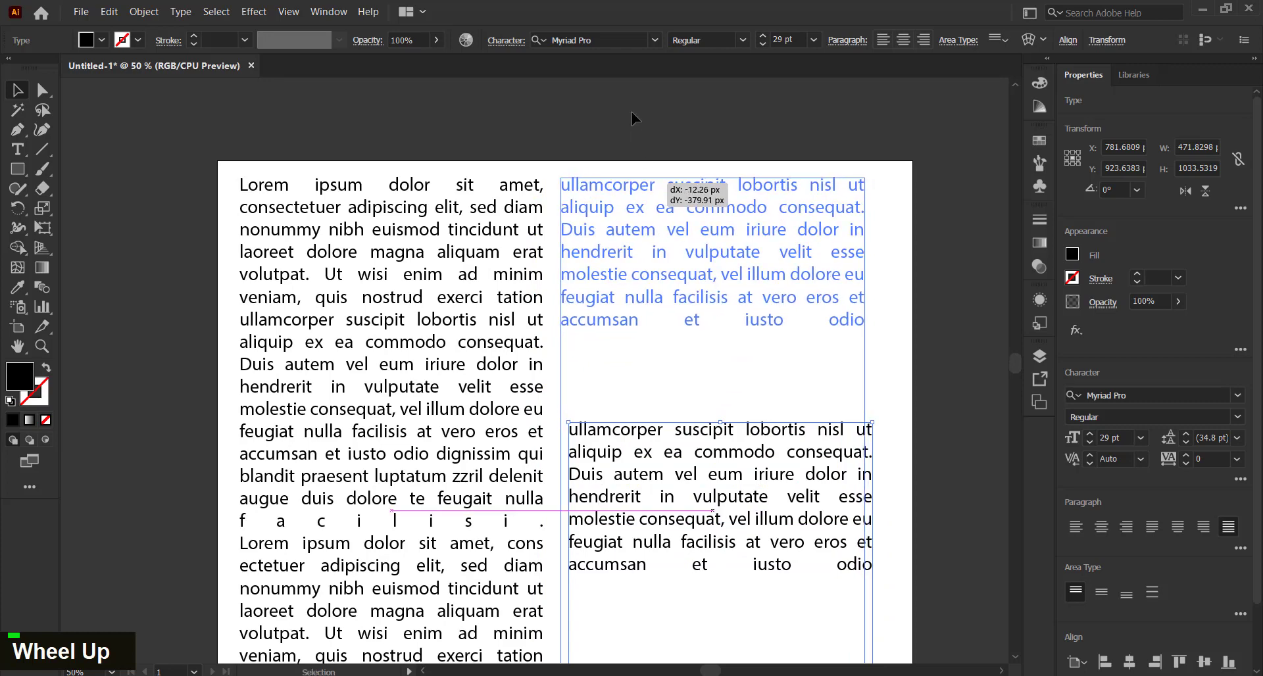
pyautogui.click(575, 372)
pyautogui.scroll(-5, 575, 372)
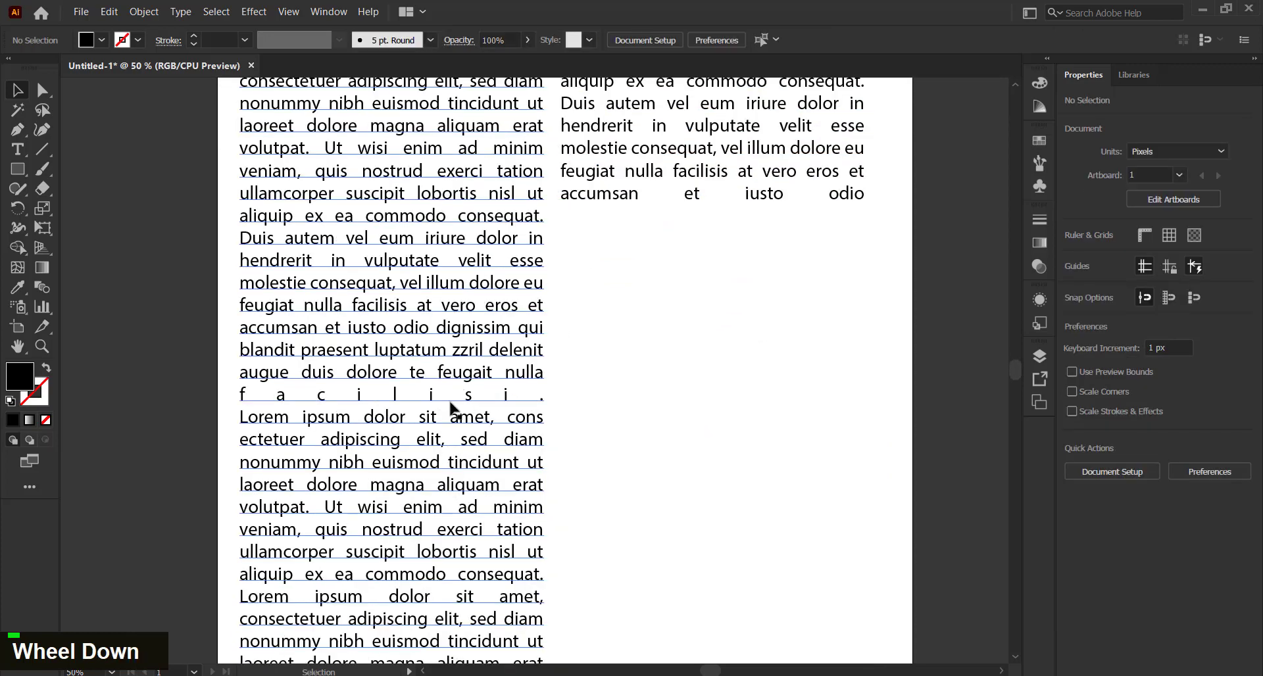
# Delete the spaced-out facilisi line from the first text column
pyautogui.scroll(1, 454, 421)
pyautogui.doubleClick(454, 425)
pyautogui.tripleClick(541, 429)
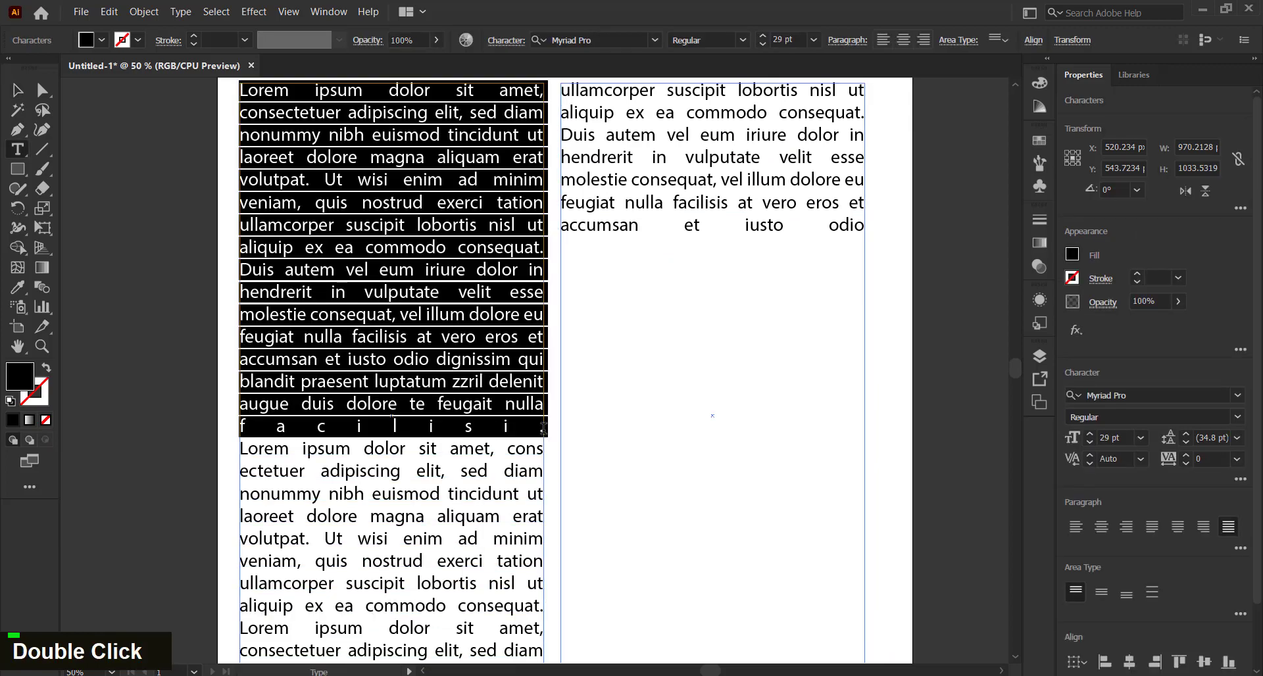
pyautogui.click(540, 430)
pyautogui.moveTo(541, 429); pyautogui.dragTo(245, 426)
pyautogui.press('BackSpace')
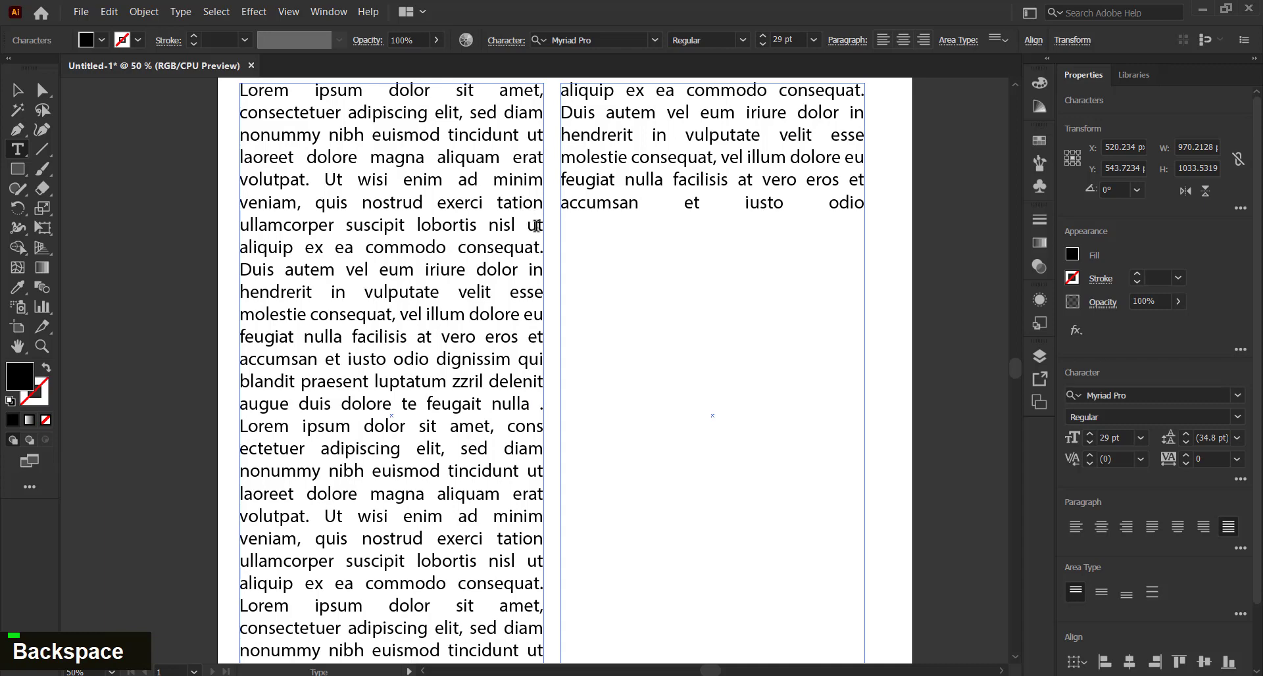
# Delete the lines from volutpat to nisl ut, then remove both linked text frames
pyautogui.moveTo(542, 225); pyautogui.dragTo(241, 171)
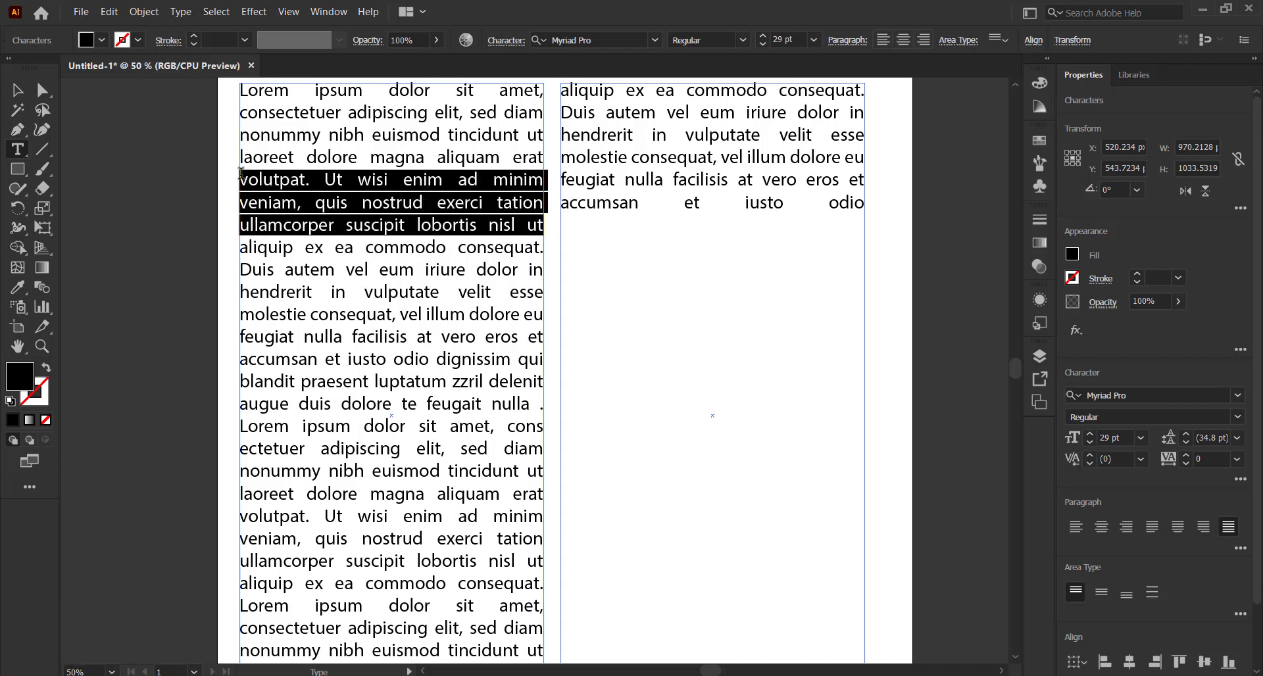
pyautogui.scroll(1, 648, 264)
pyautogui.press('BackSpace')
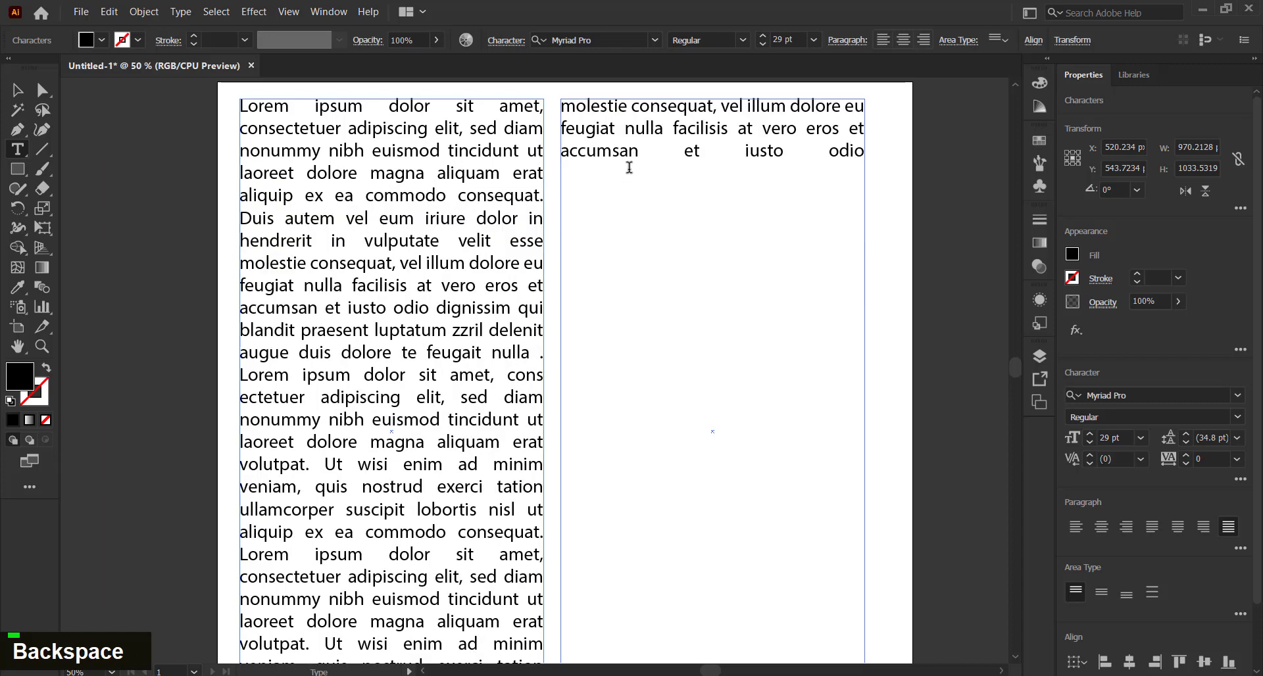
pyautogui.press('Escape')
pyautogui.press('Escape')
pyautogui.press('Escape')
pyautogui.press('Escape')
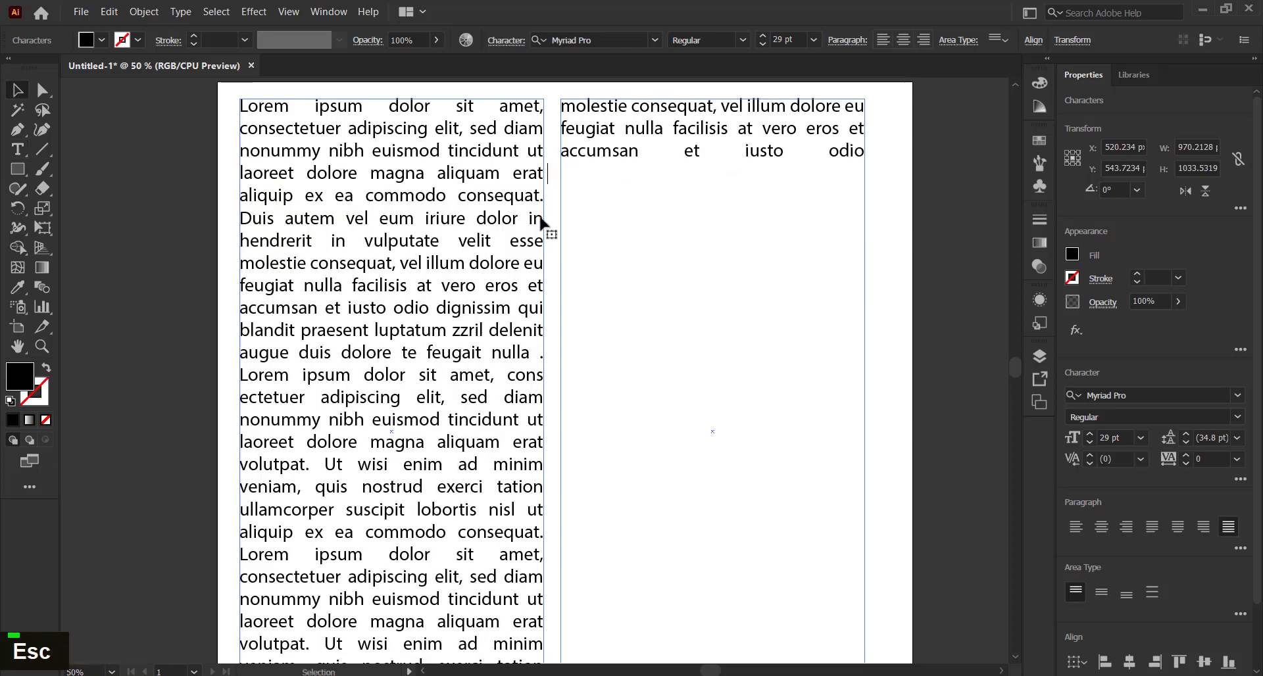
pyautogui.press('Delete')
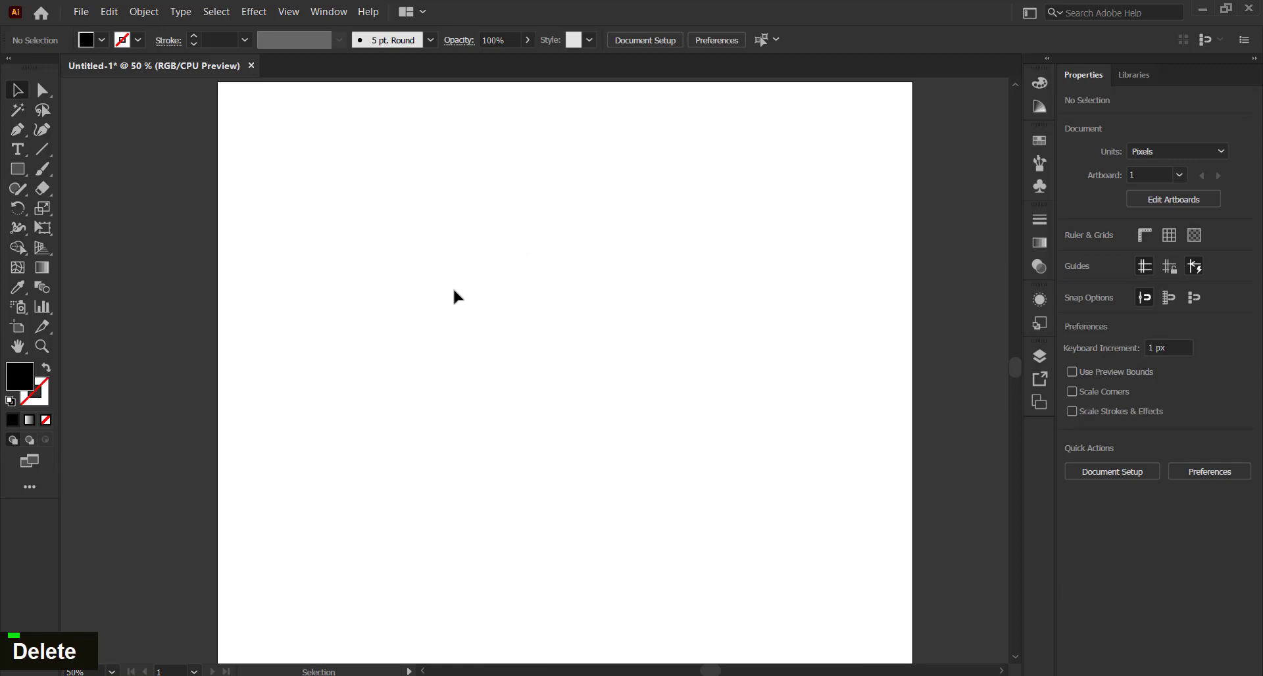
# Look through the Type tool's modes, trying Area Type Tool before returning to the plain Type tool
pyautogui.click(21, 151)
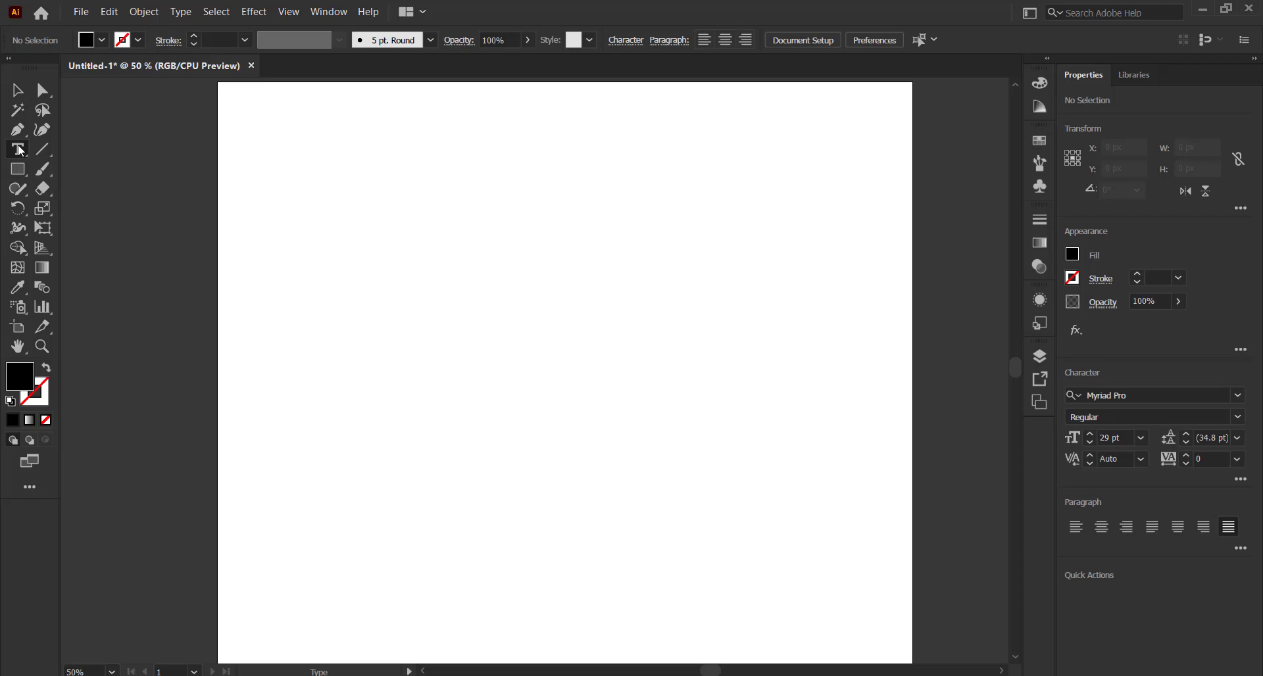
pyautogui.rightClick(23, 151)
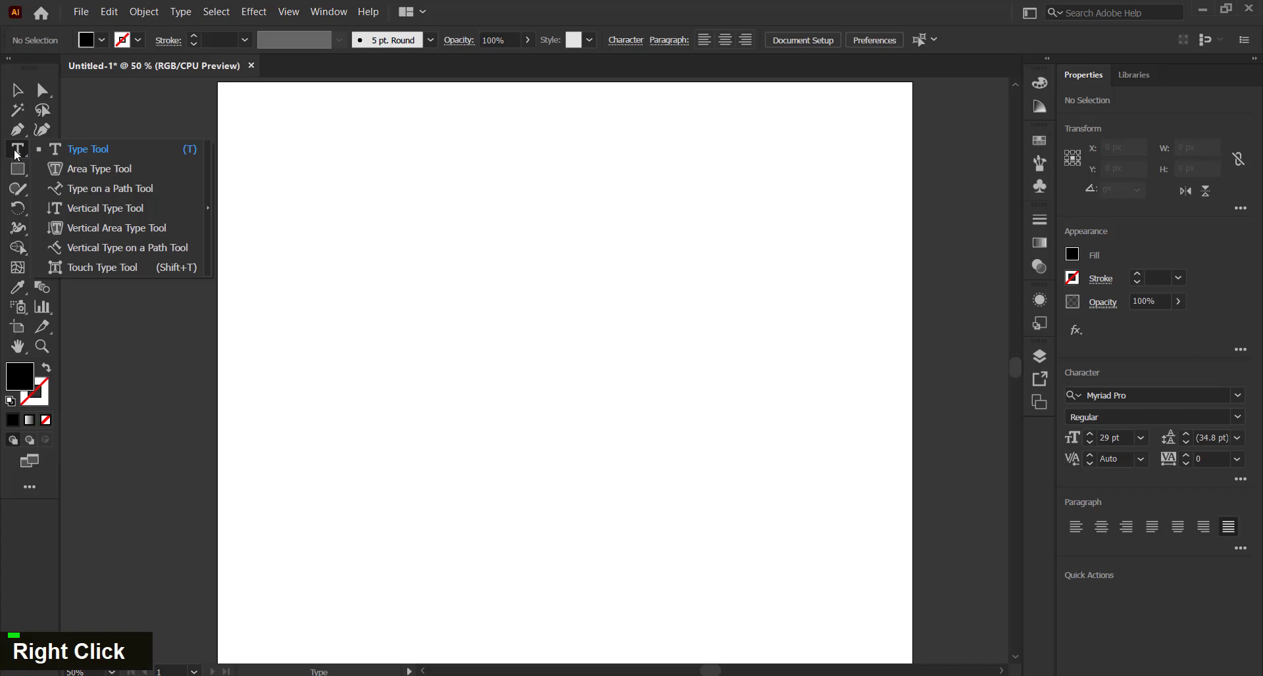
pyautogui.click(135, 171)
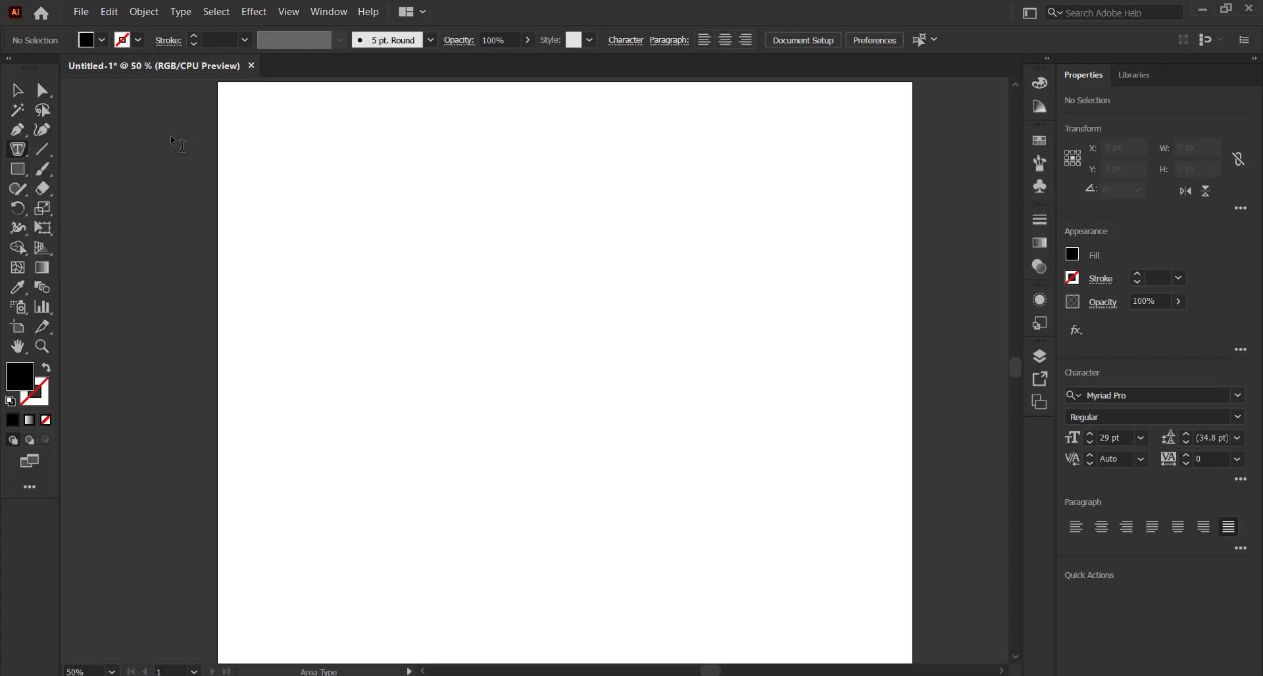
pyautogui.click(9, 98)
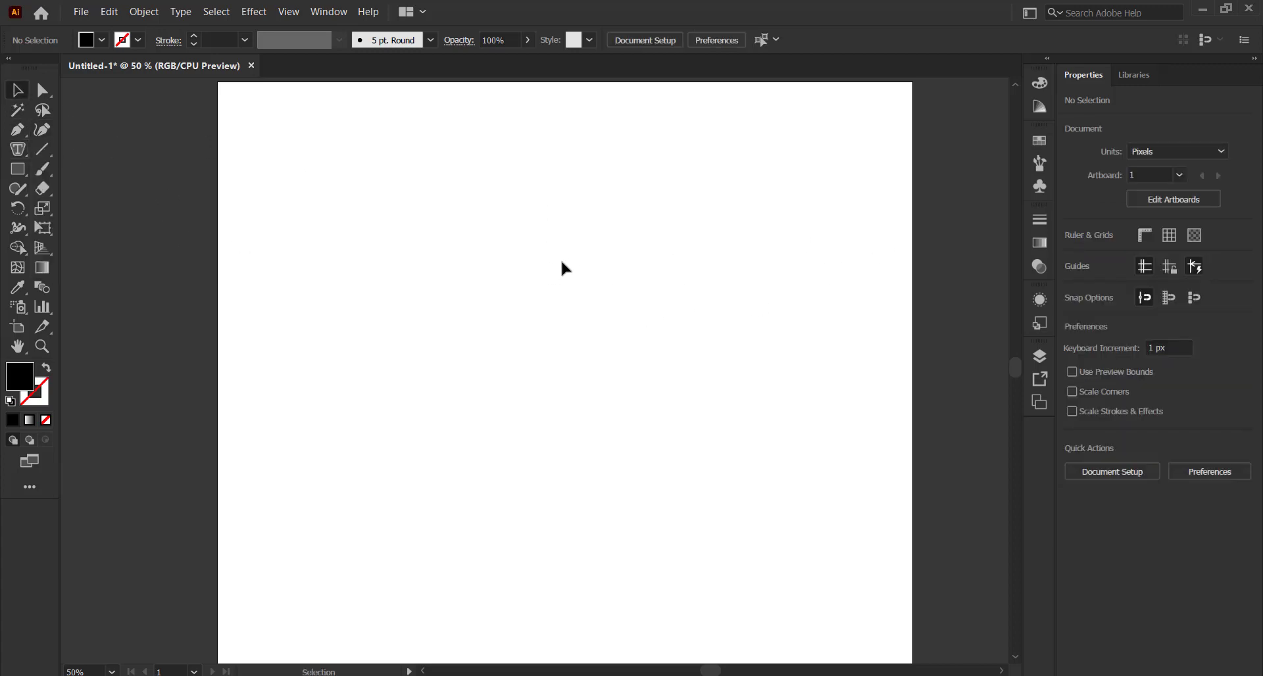
pyautogui.press('l')
pyautogui.press('t')
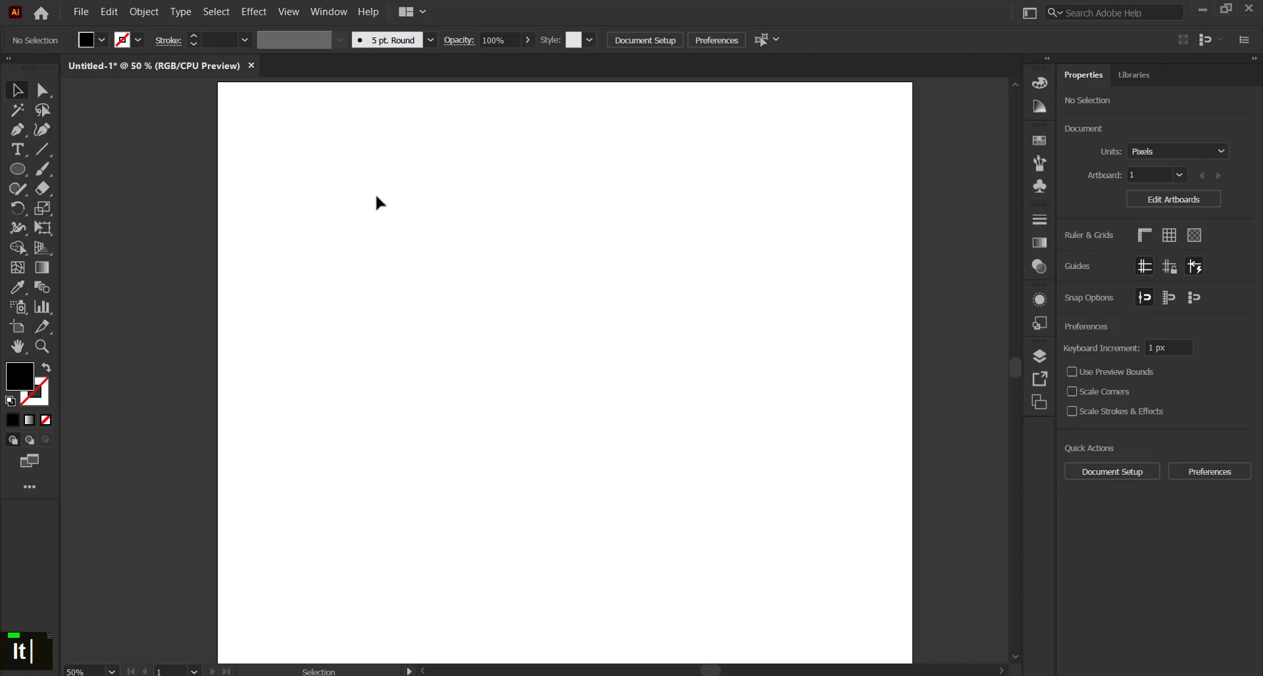
# Draw a tall ellipse, about 310 × 568 px, near the artboard's top centre, and pick the Area Type Tool
pyautogui.press('l')
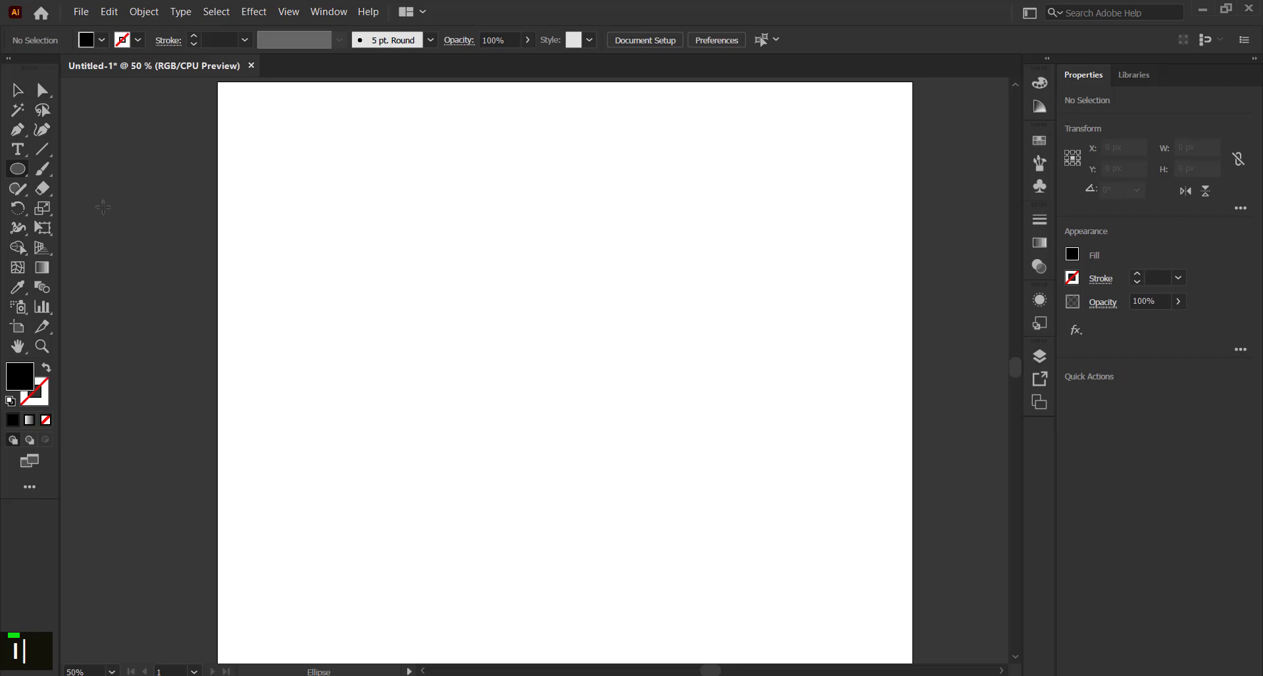
pyautogui.scroll(1, 625, 251)
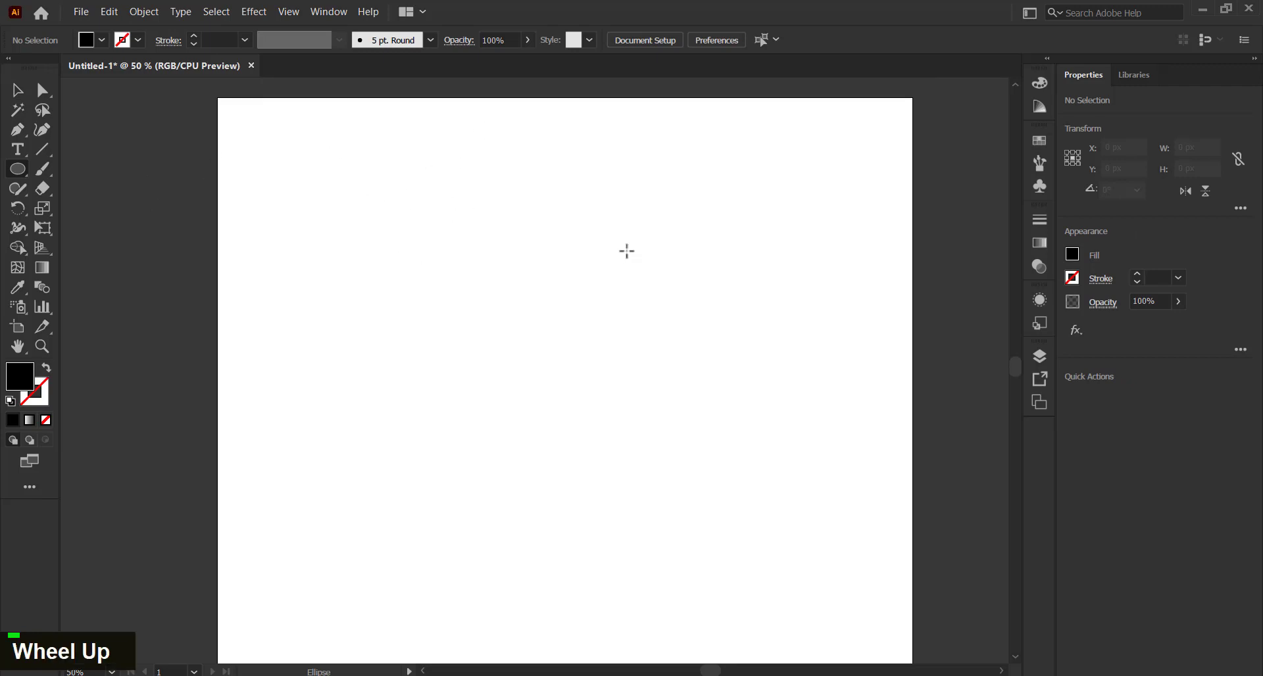
pyautogui.scroll(-1, 553, 215)
pyautogui.moveTo(470, 124); pyautogui.dragTo(668, 487)
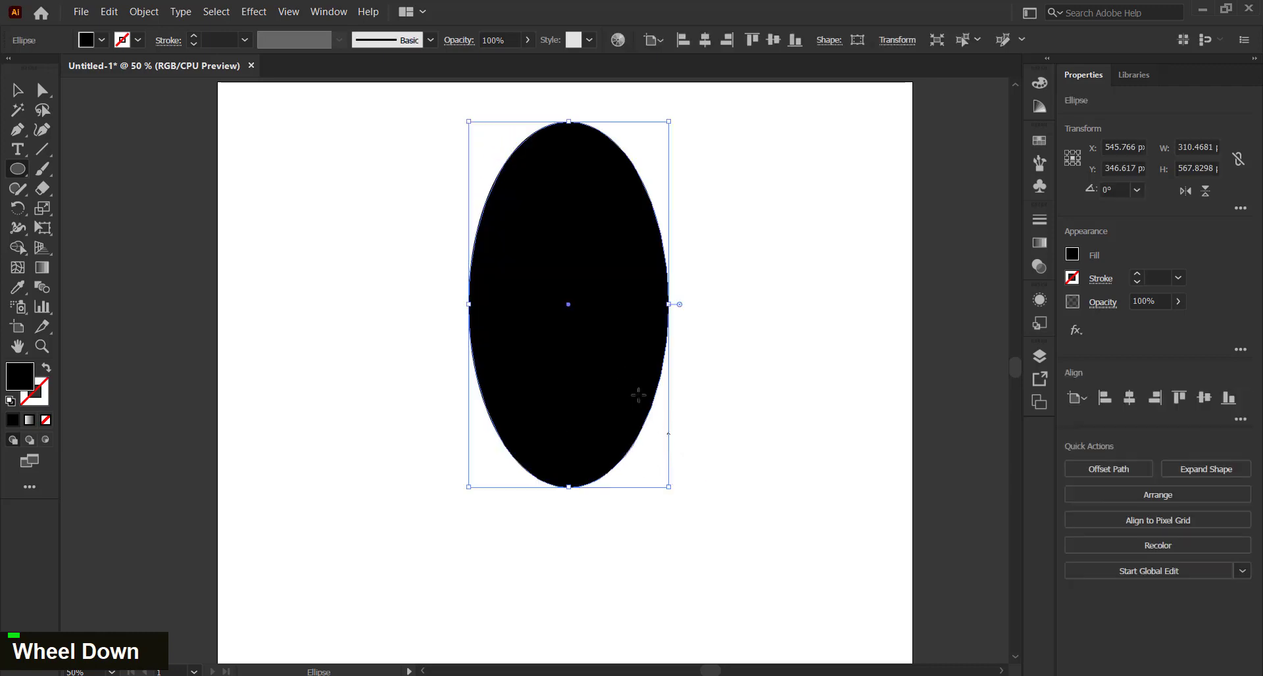
pyautogui.rightClick(22, 151)
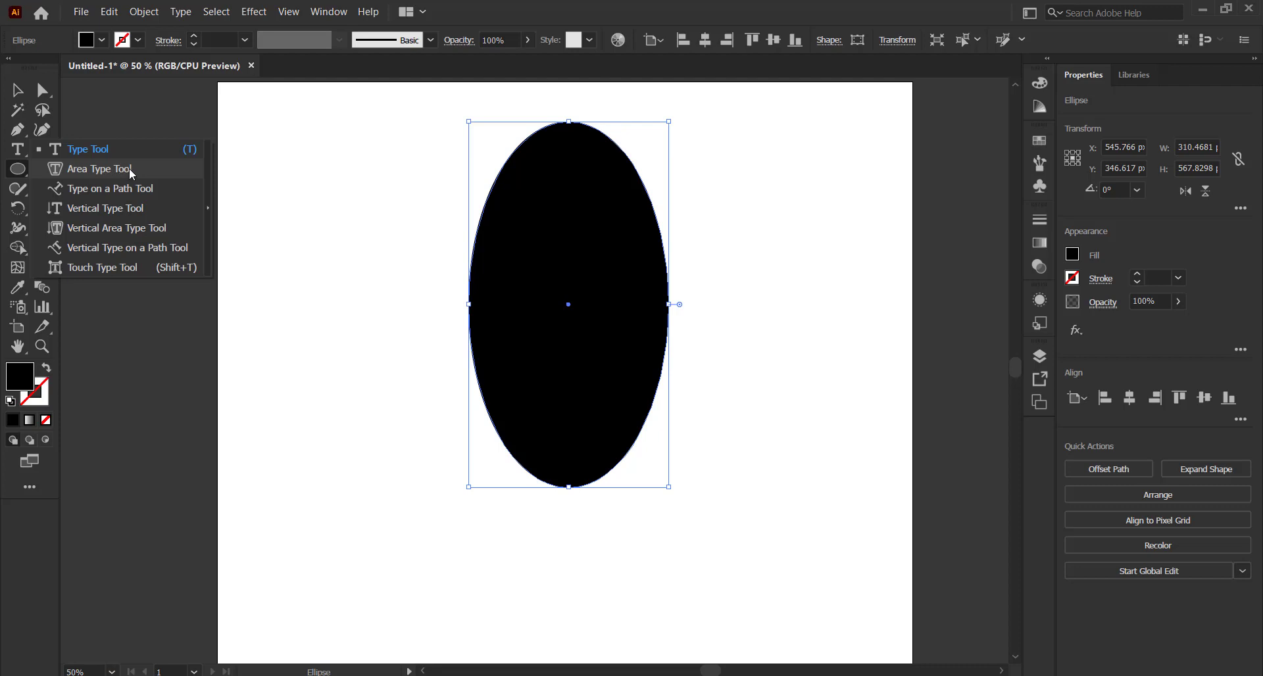
pyautogui.click(129, 167)
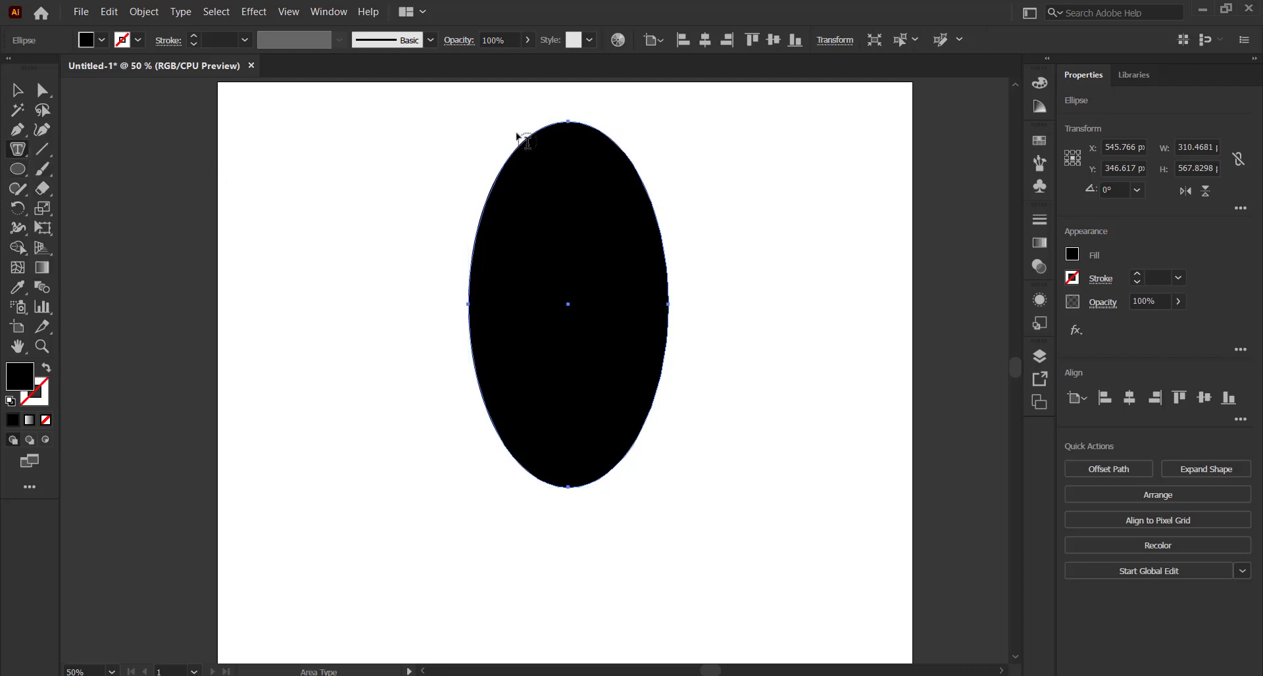
# Fill the ellipse with Lorem ipsum placeholder text, undo a stray 'v', and select the text object
pyautogui.click(559, 133)
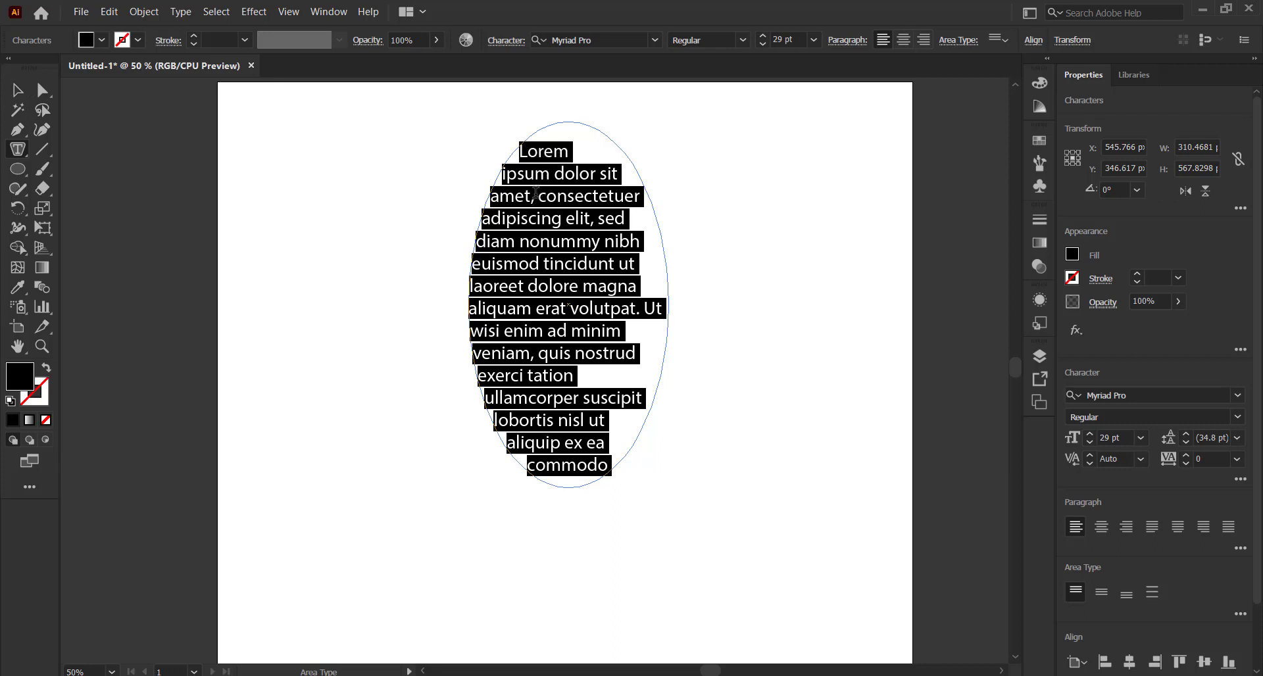
pyautogui.write('v')
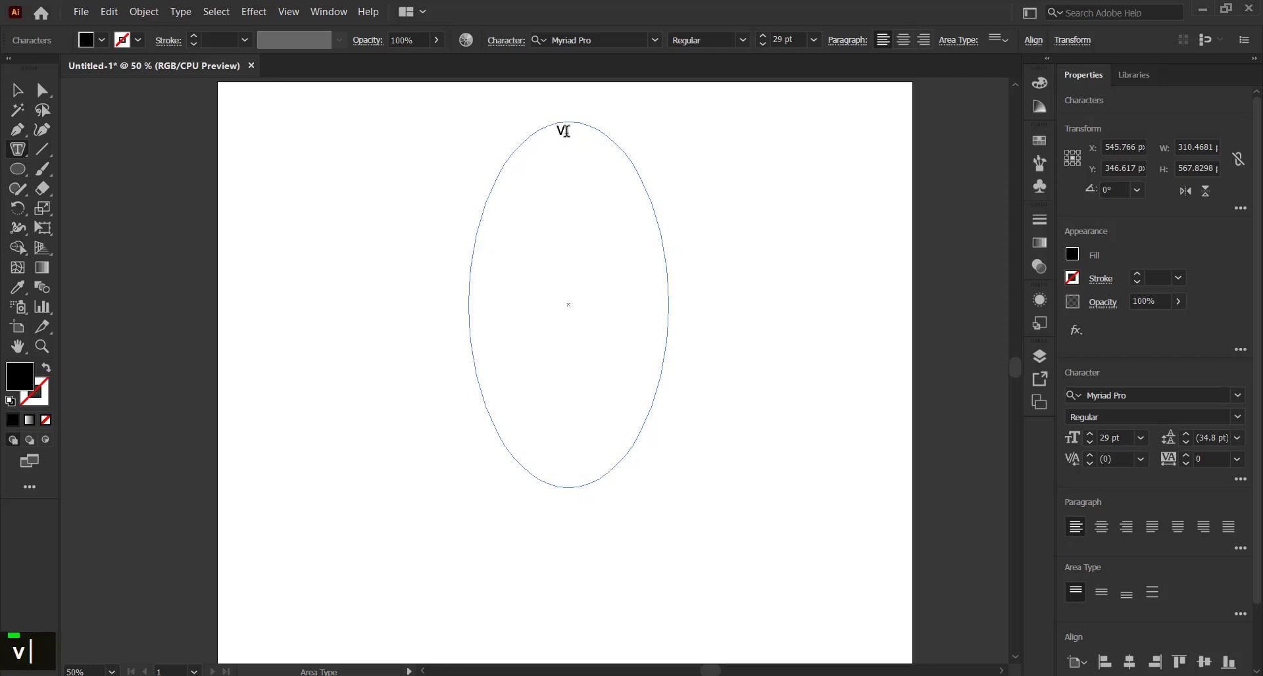
pyautogui.hotkey('ctrl', 'z')
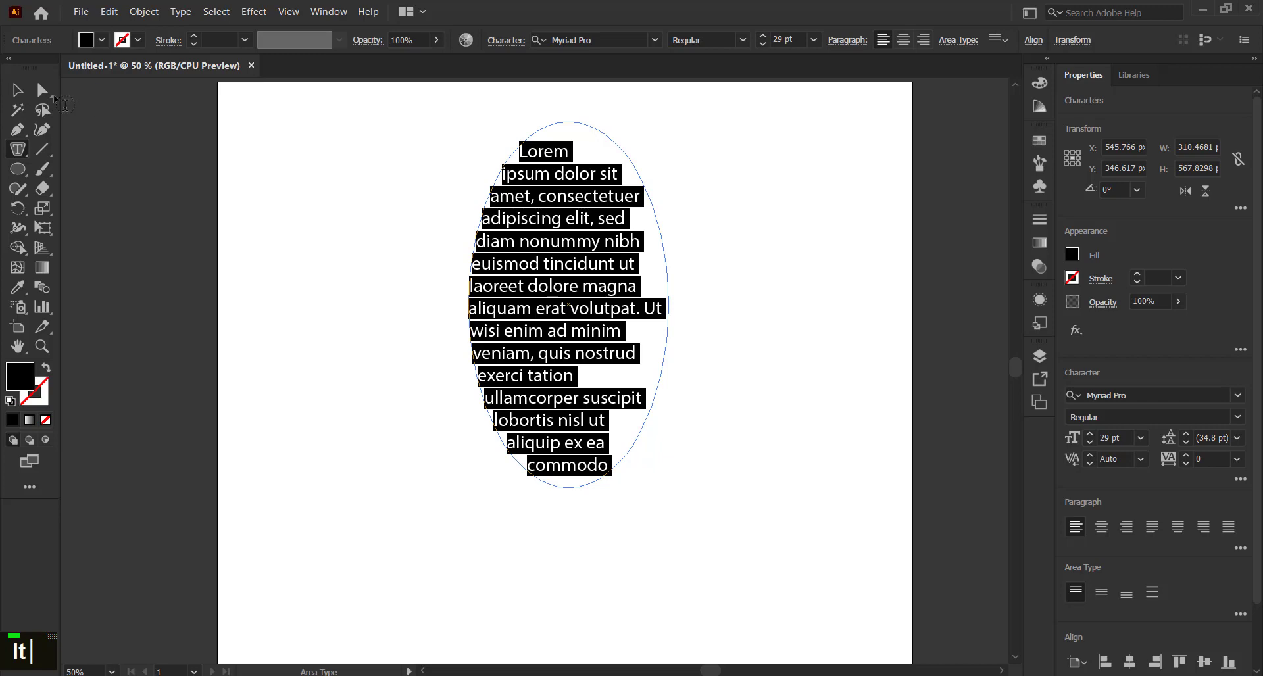
pyautogui.click(28, 96)
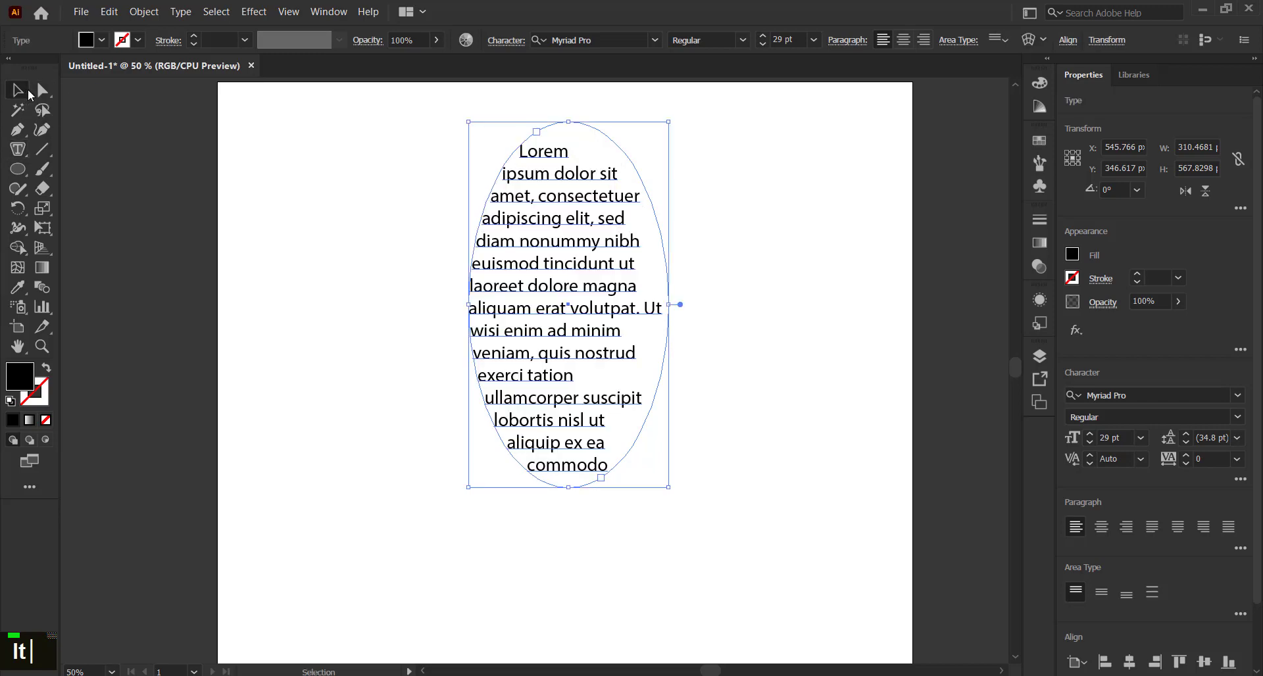
pyautogui.click(415, 172)
pyautogui.click(497, 172)
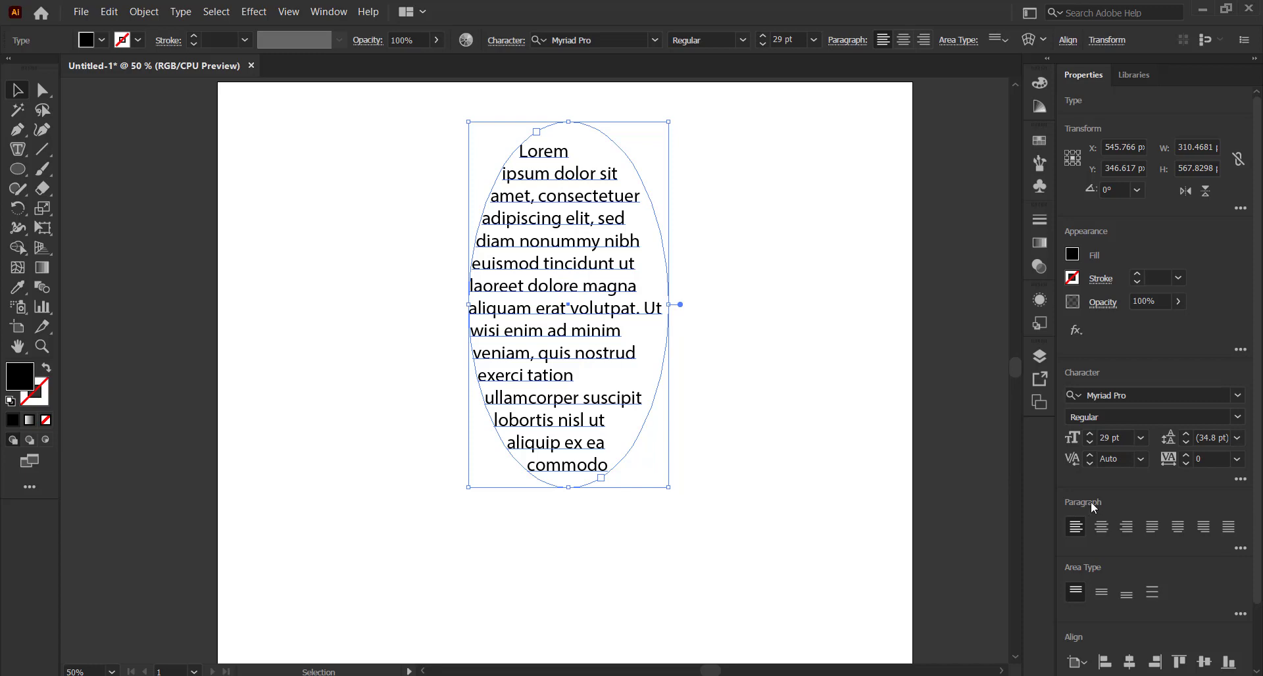
# Justify all lines of the ellipse text and turn Hyphenate on, then back off
pyautogui.click(1229, 527)
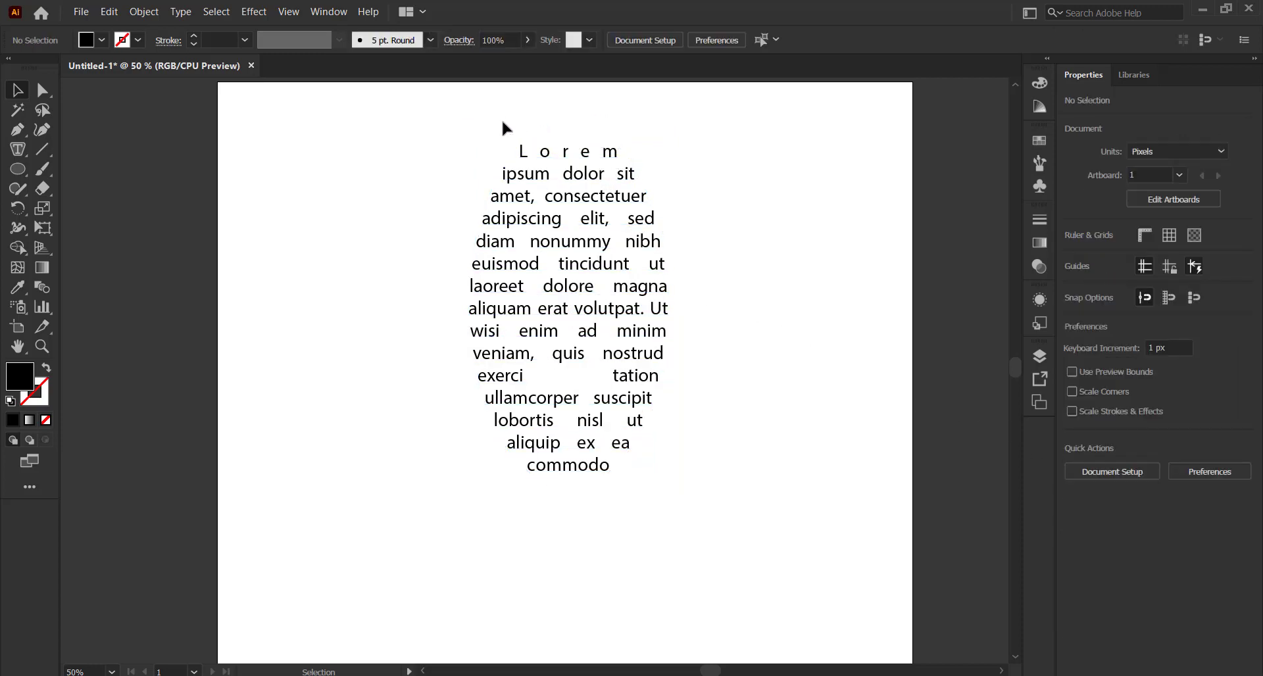
pyautogui.click(570, 366)
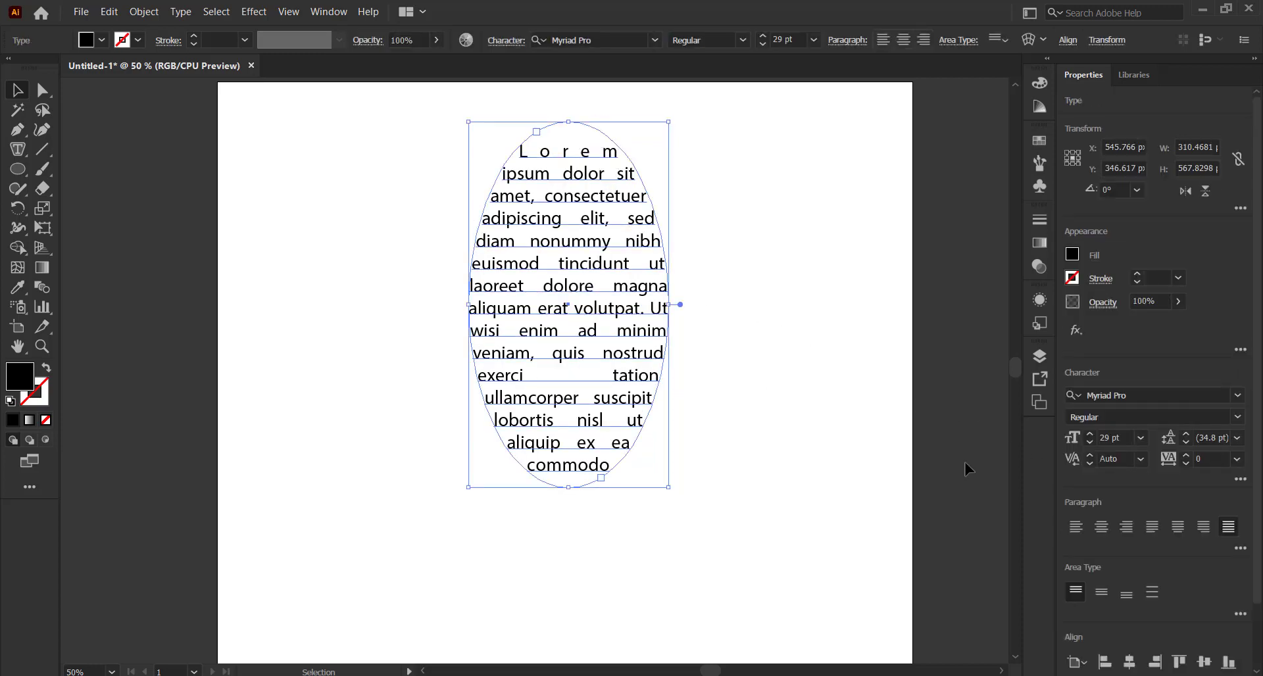
pyautogui.click(1241, 480)
pyautogui.click(1240, 548)
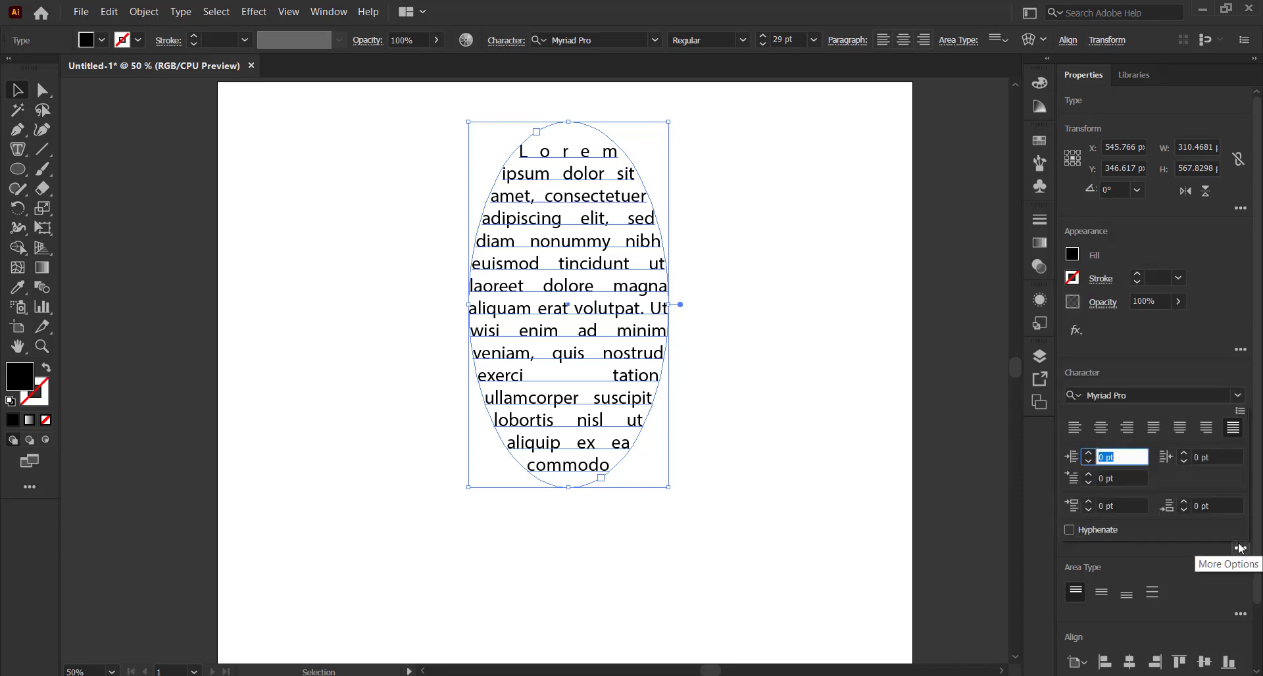
pyautogui.click(1103, 531)
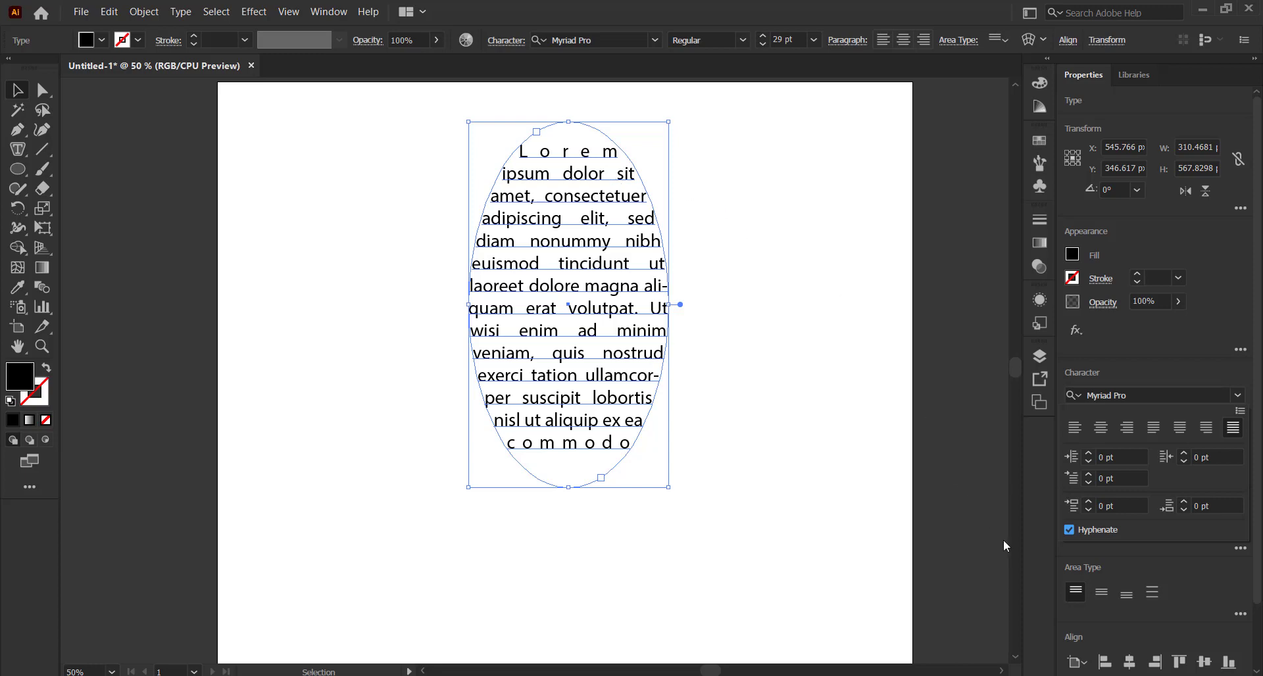
pyautogui.click(1069, 530)
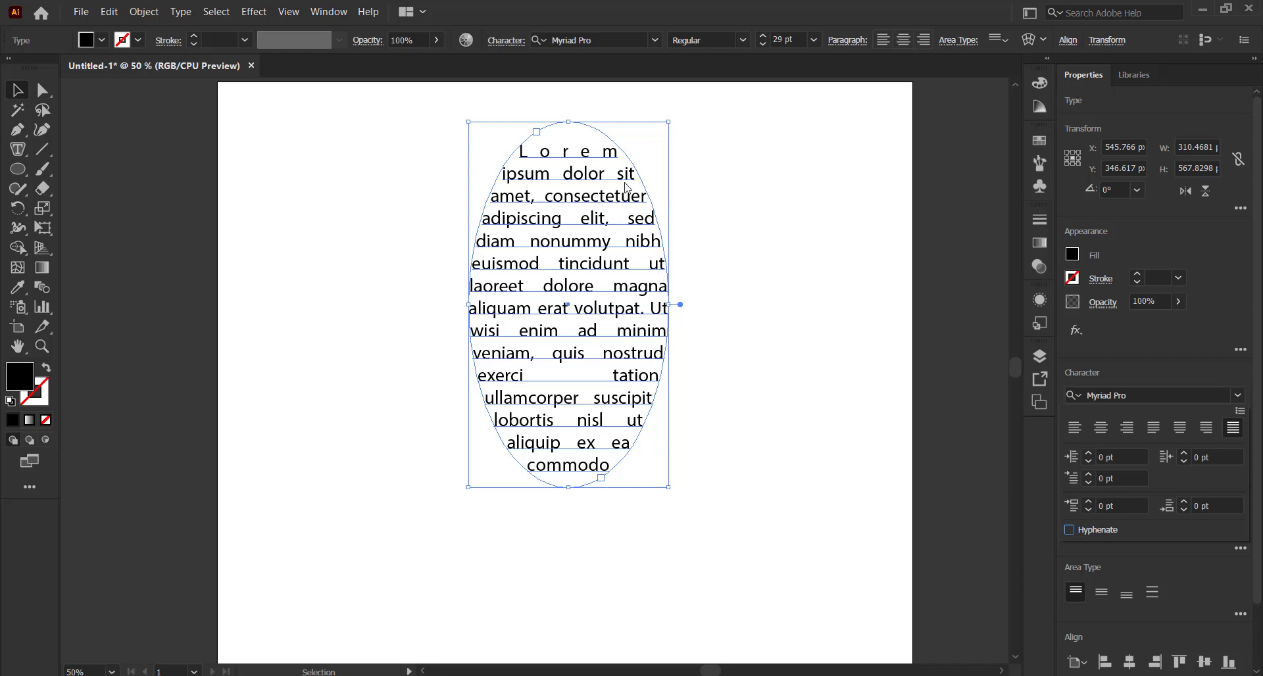
pyautogui.click(732, 343)
# Move the ellipse text down and to the left, then delete it
pyautogui.click(789, 283)
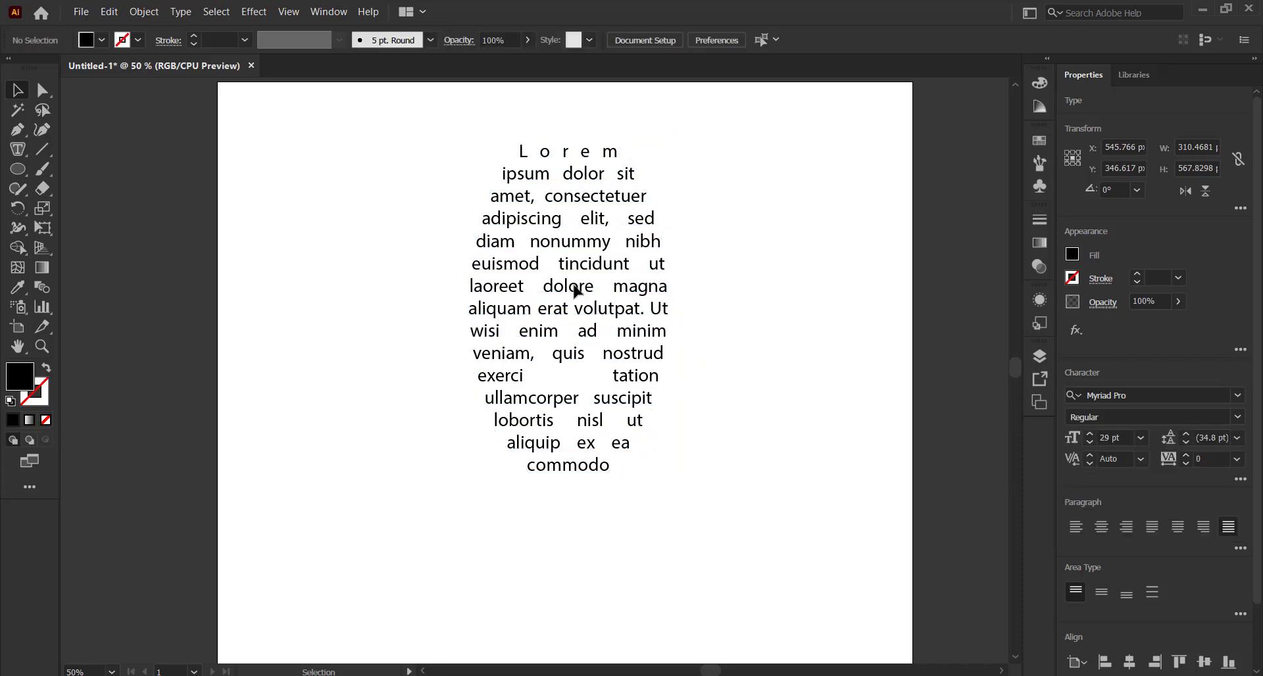
pyautogui.click(595, 283)
pyautogui.moveTo(563, 262); pyautogui.dragTo(424, 296)
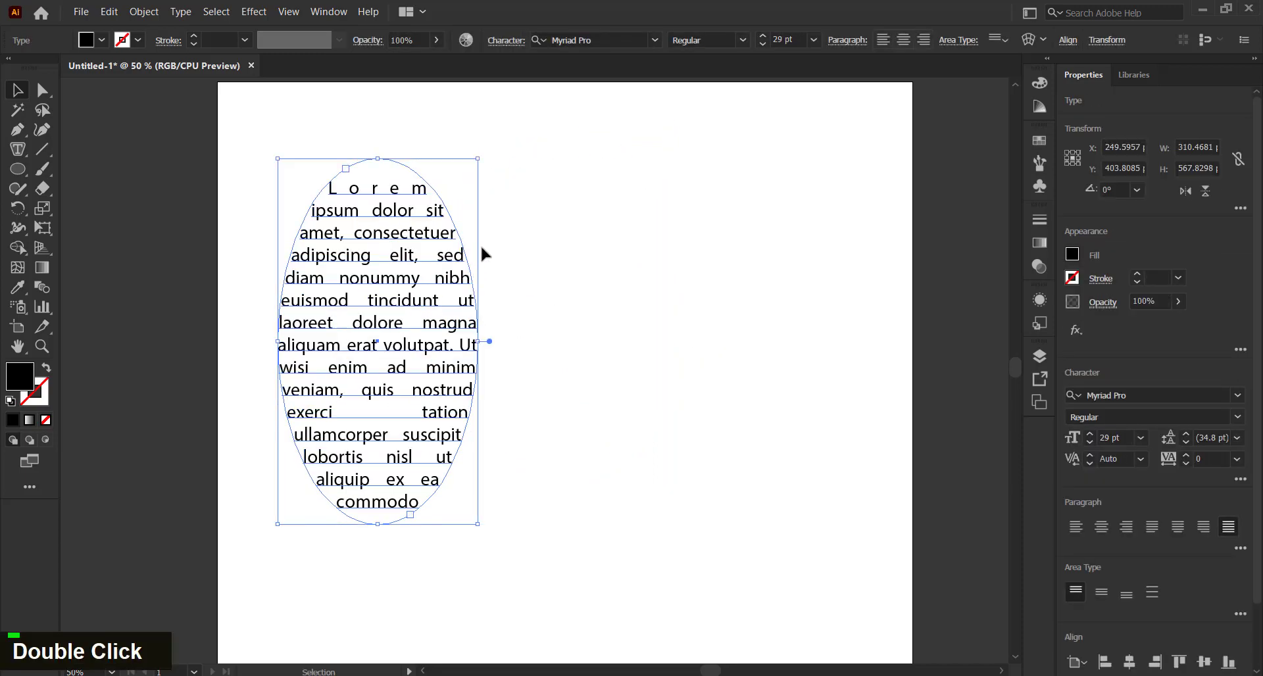
pyautogui.press('Delete')
# Draw a three-point wavy curve across the artboard with the Pen tool
pyautogui.rightClick(19, 158)
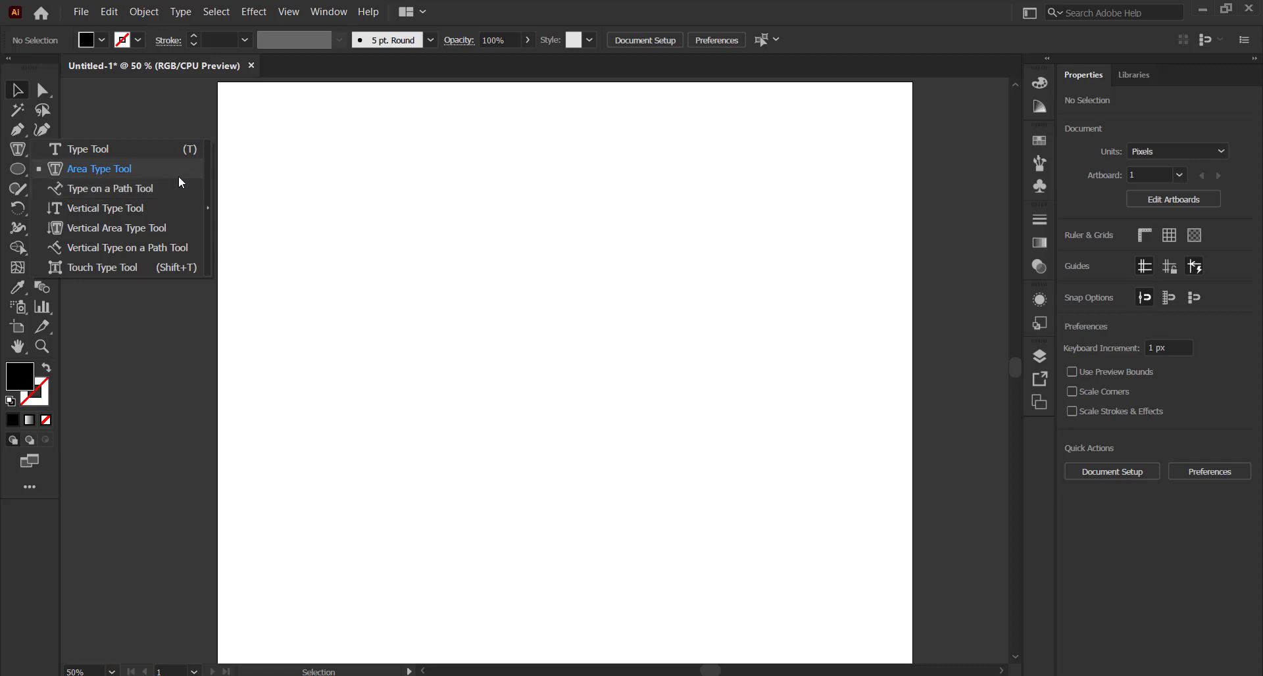
pyautogui.click(313, 291)
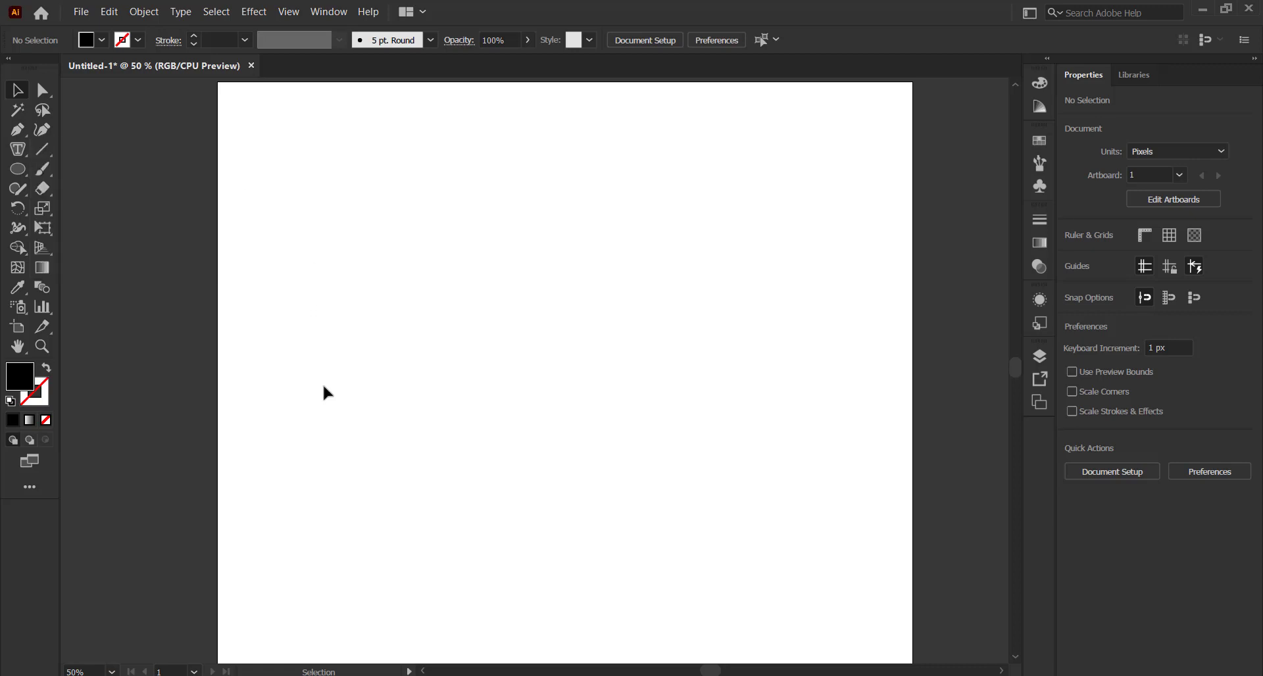
pyautogui.press('p')
pyautogui.click(260, 387)
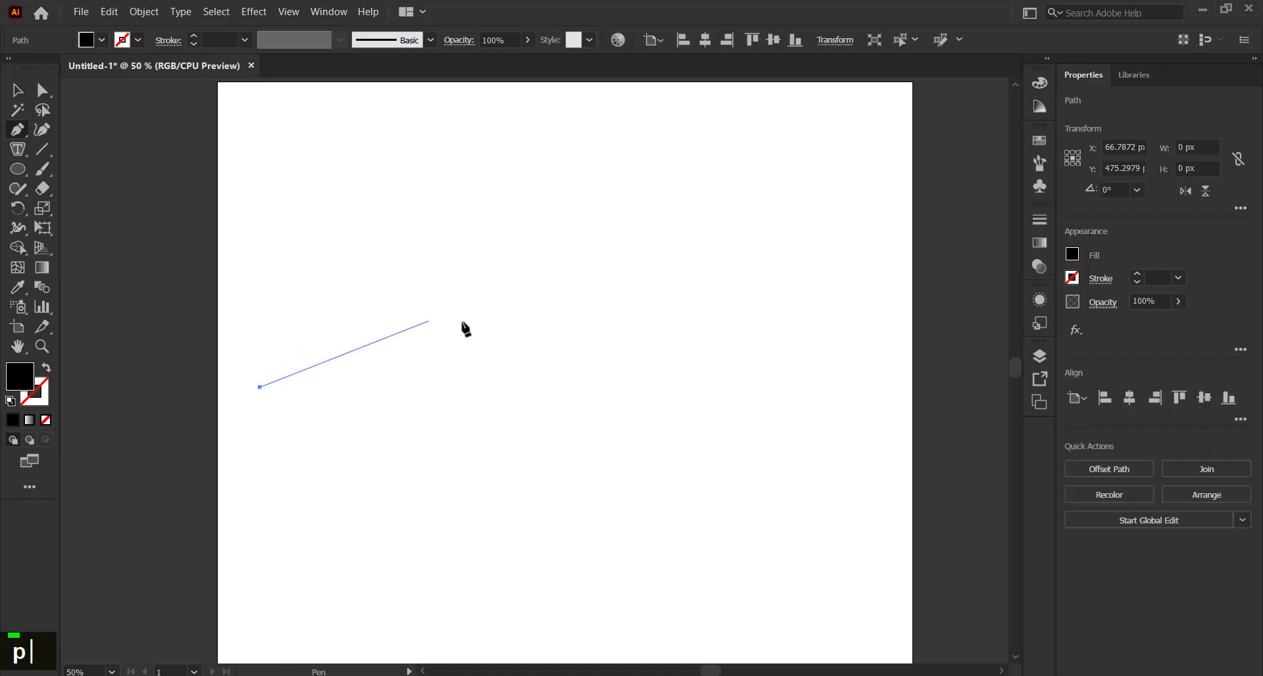
pyautogui.moveTo(496, 357); pyautogui.dragTo(640, 393)
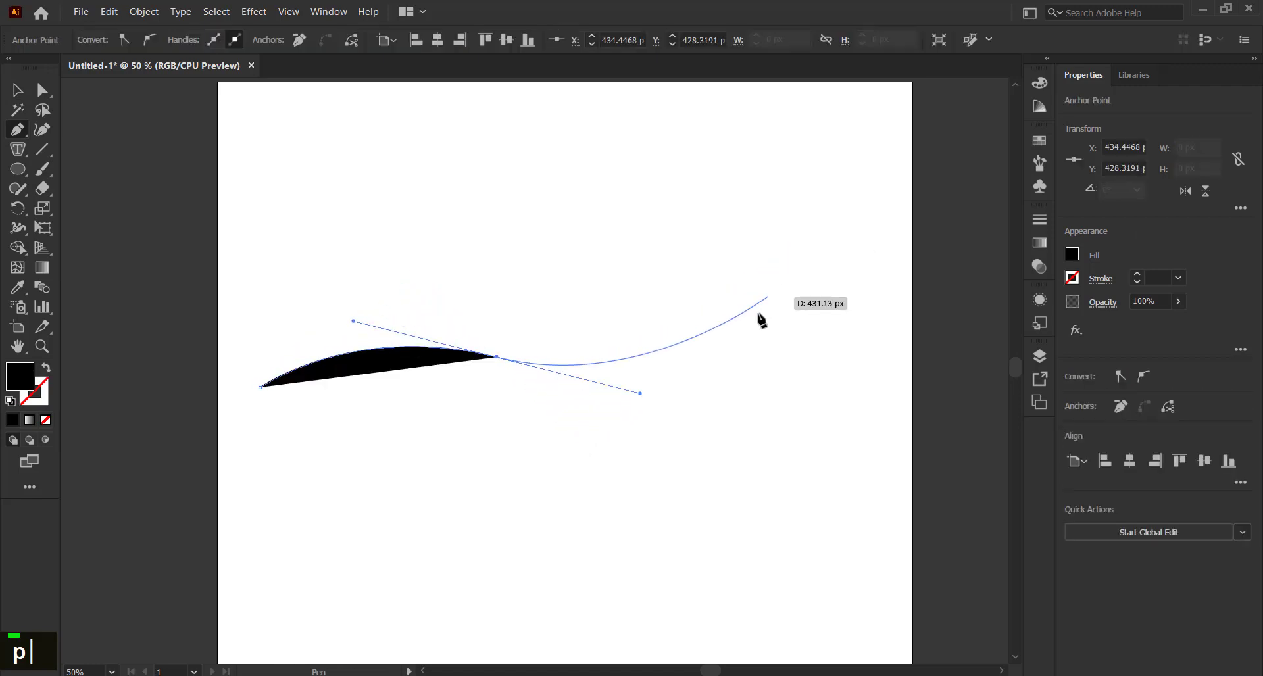
pyautogui.moveTo(766, 328); pyautogui.dragTo(866, 275)
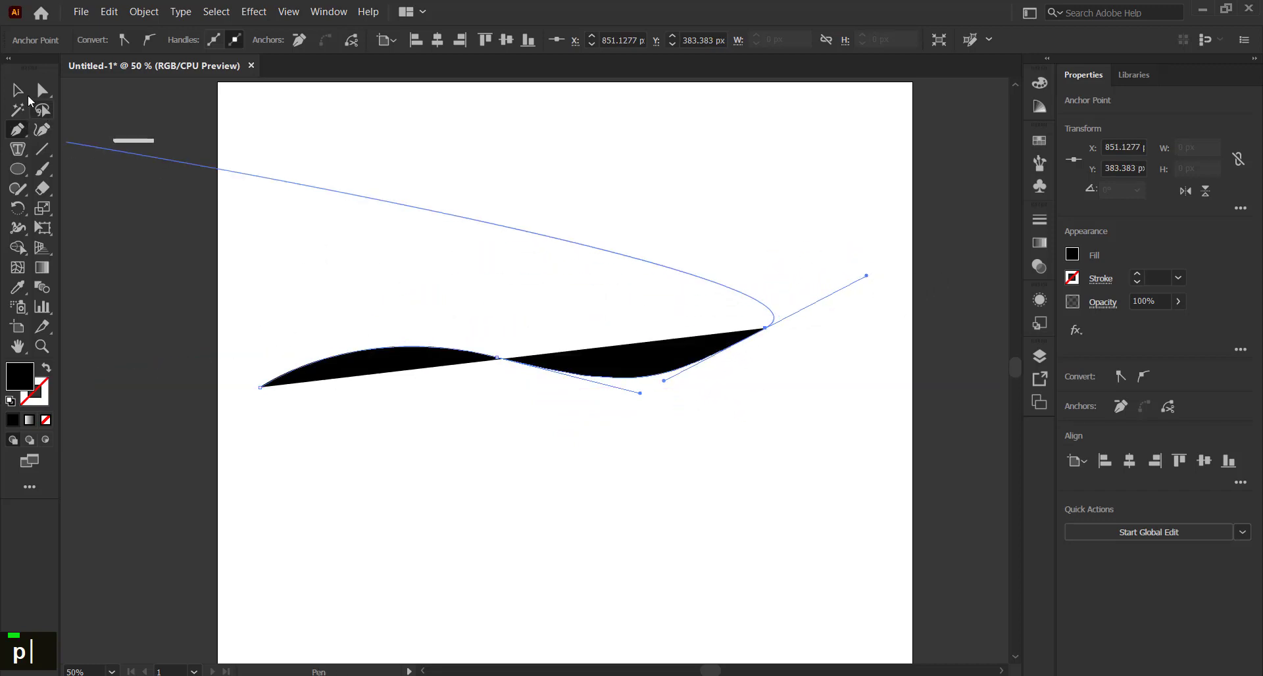
pyautogui.click(18, 91)
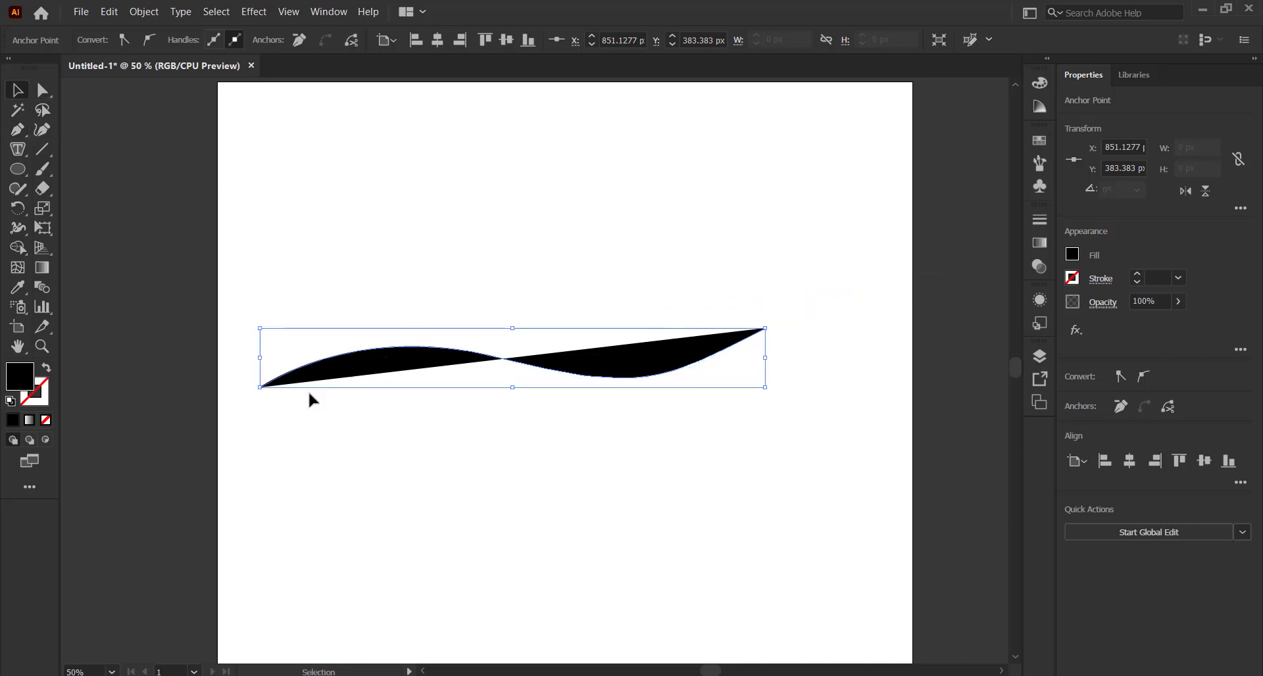
# Swap the wave's fill for a 1 pt black stroke and centre it horizontally and vertically on the artboard
pyautogui.click(48, 372)
pyautogui.click(236, 268)
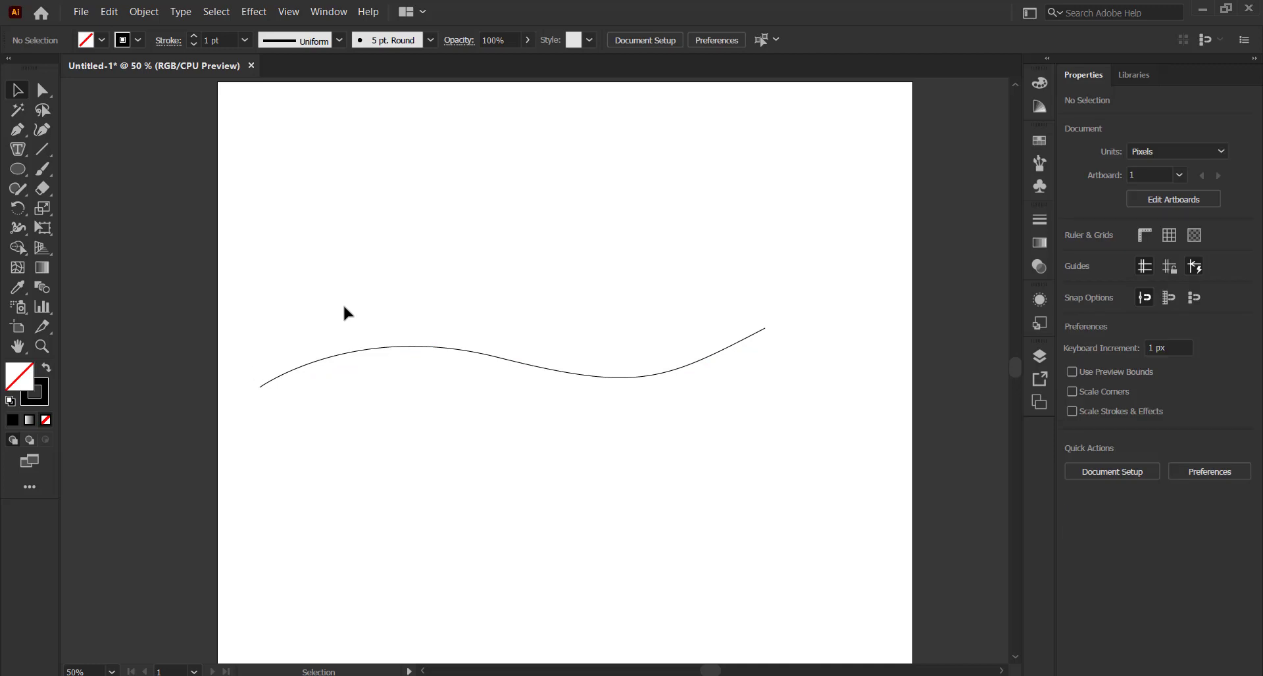
pyautogui.hotkey('ctrl', 'z')
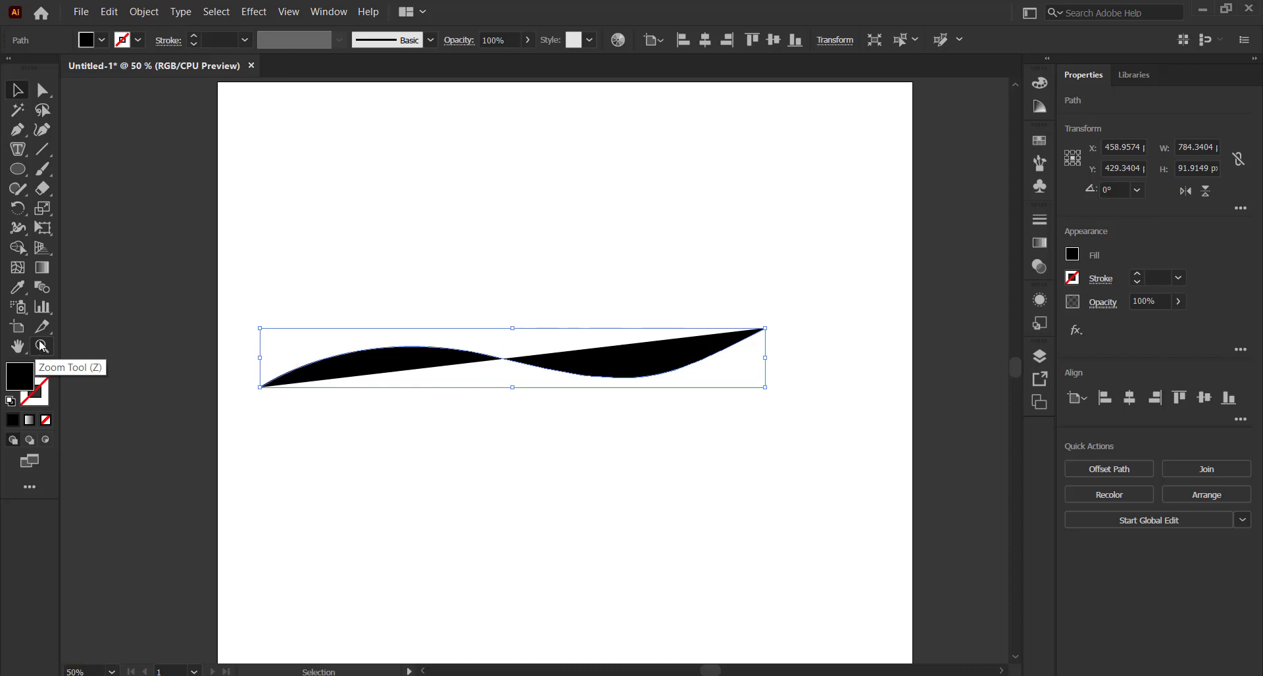
pyautogui.hotkey('shift', 'x')
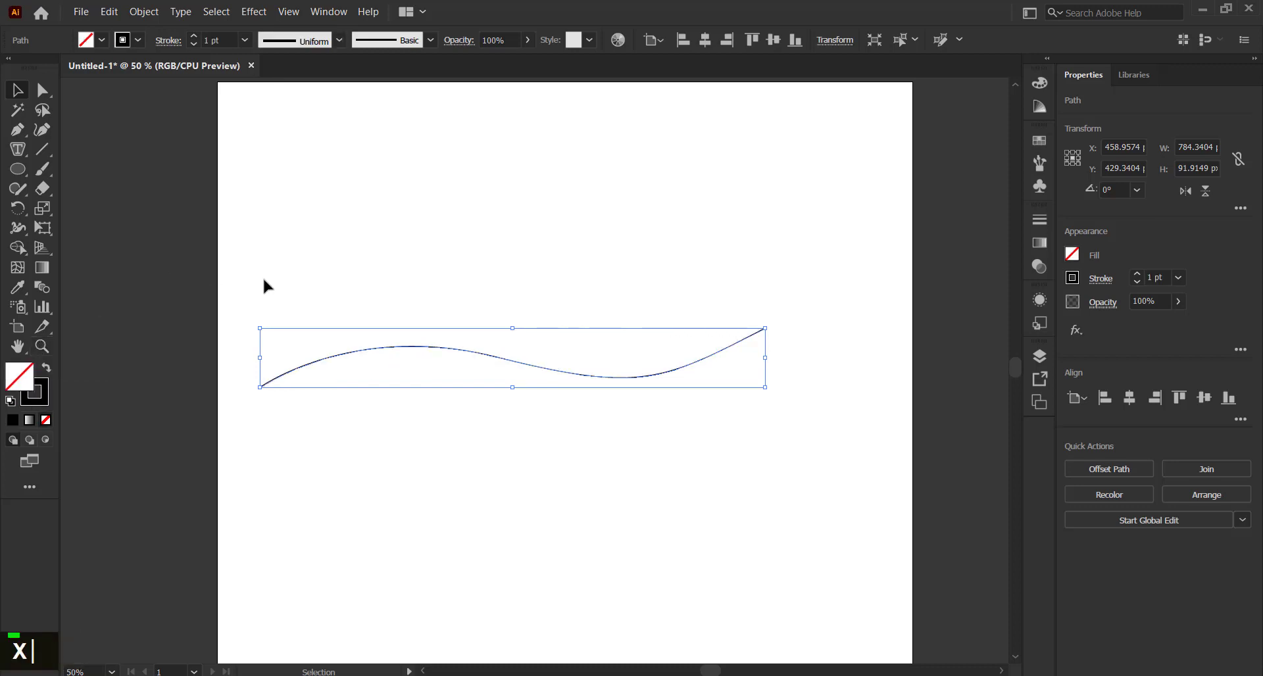
pyautogui.click(321, 305)
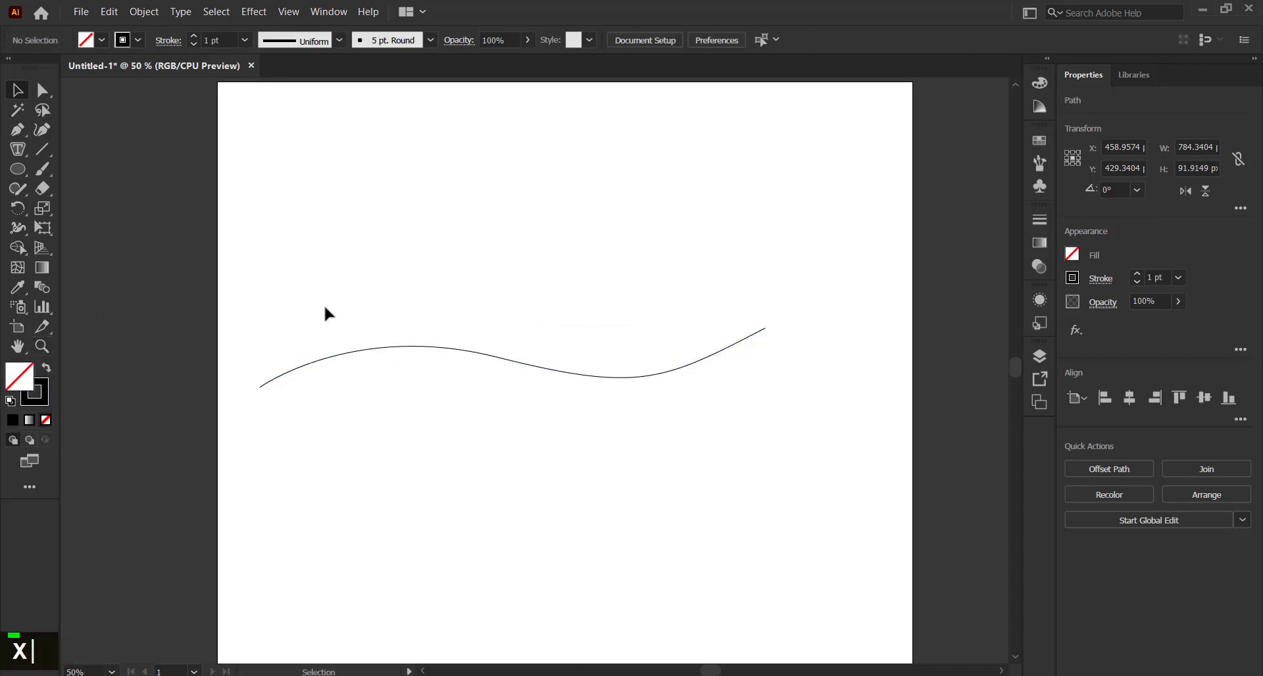
pyautogui.moveTo(324, 305); pyautogui.dragTo(621, 418)
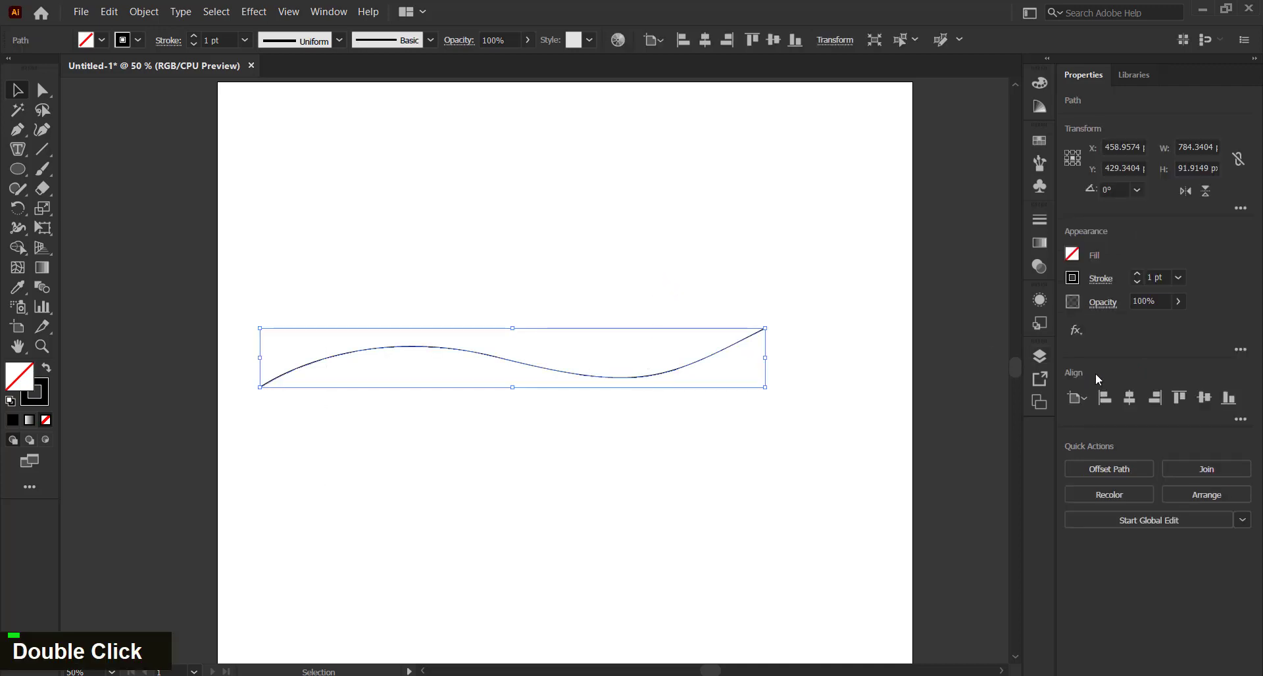
pyautogui.click(1130, 397)
pyautogui.click(1205, 398)
pyautogui.doubleClick(606, 305)
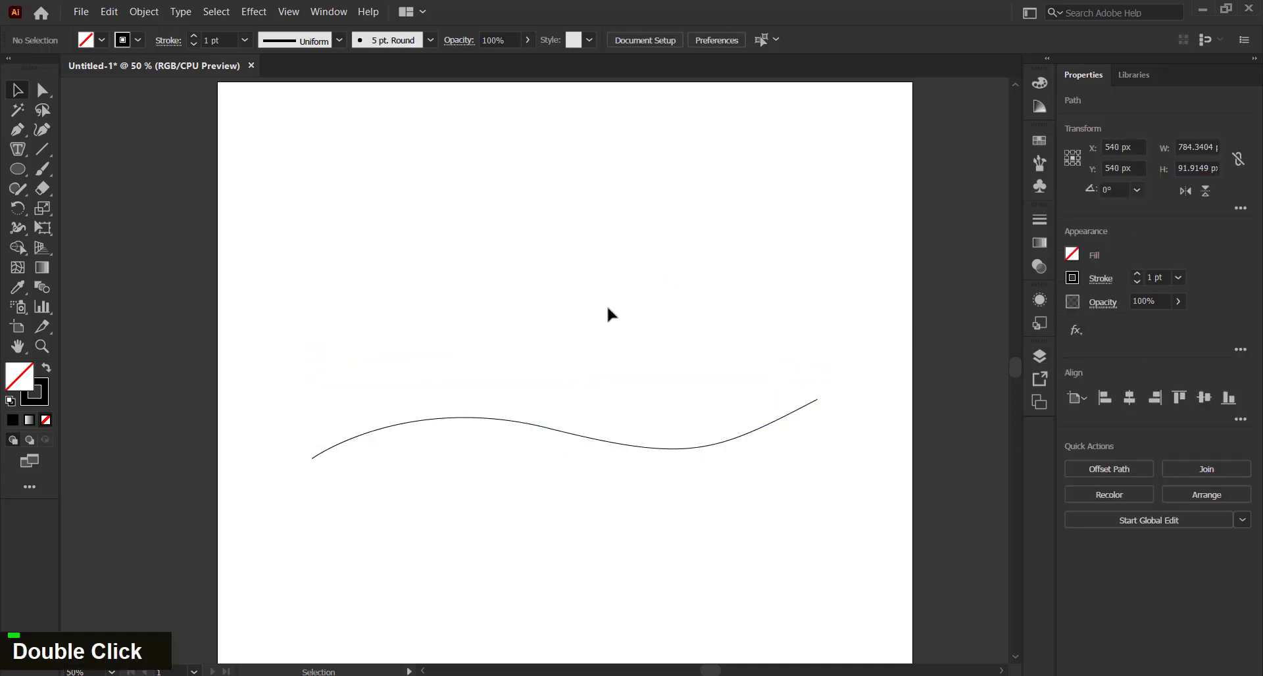
# Use the Type on a Path Tool to place 'Lorem ipsum dolor sit amet, consectetuer' along the wave
pyautogui.moveTo(581, 333); pyautogui.dragTo(569, 327)
pyautogui.rightClick(18, 150)
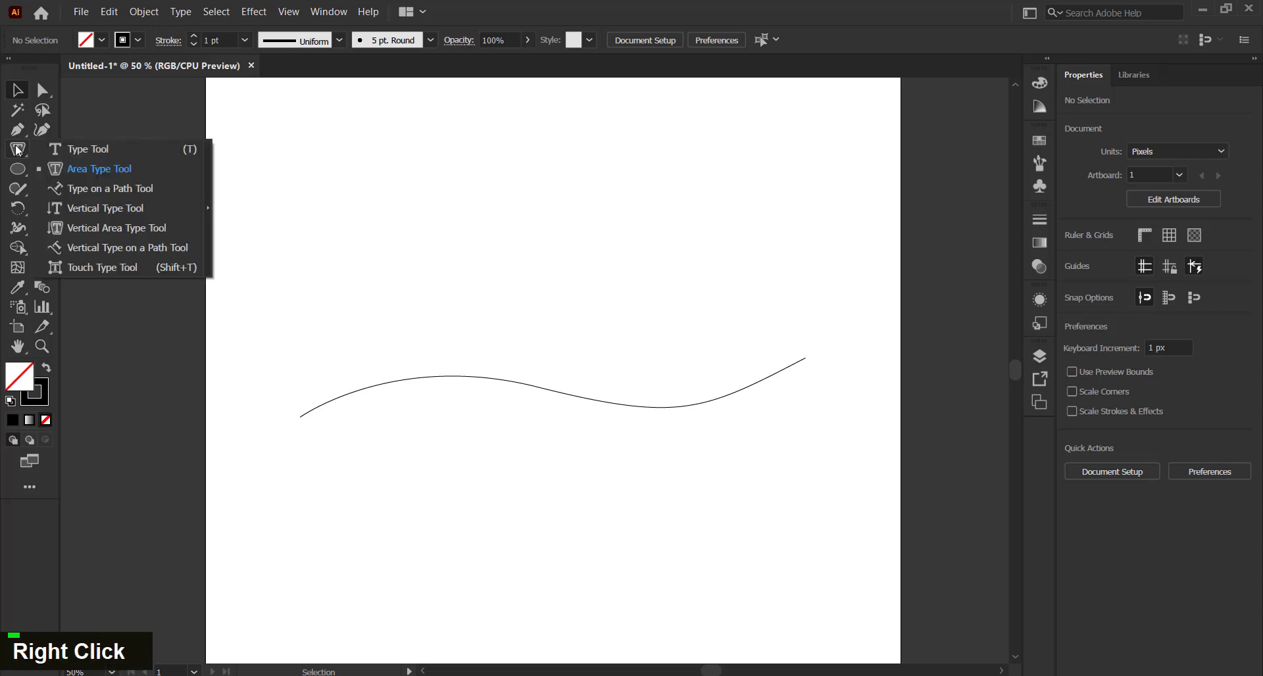
pyautogui.click(114, 192)
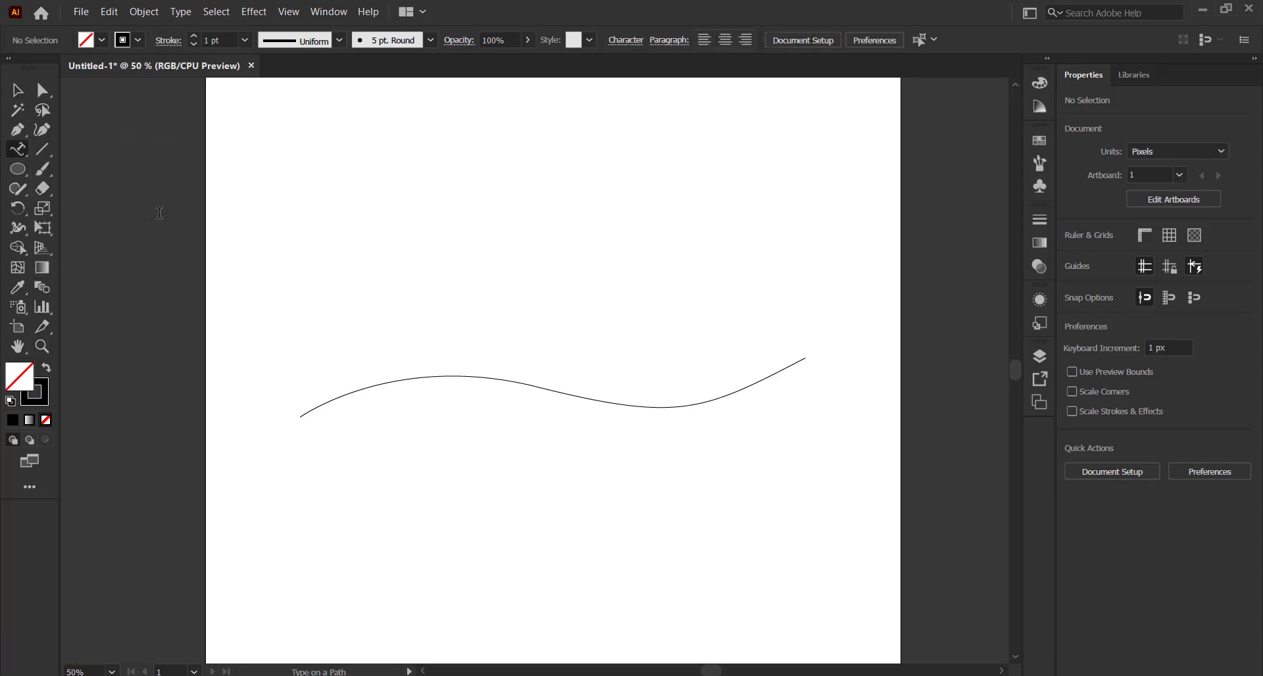
pyautogui.click(434, 374)
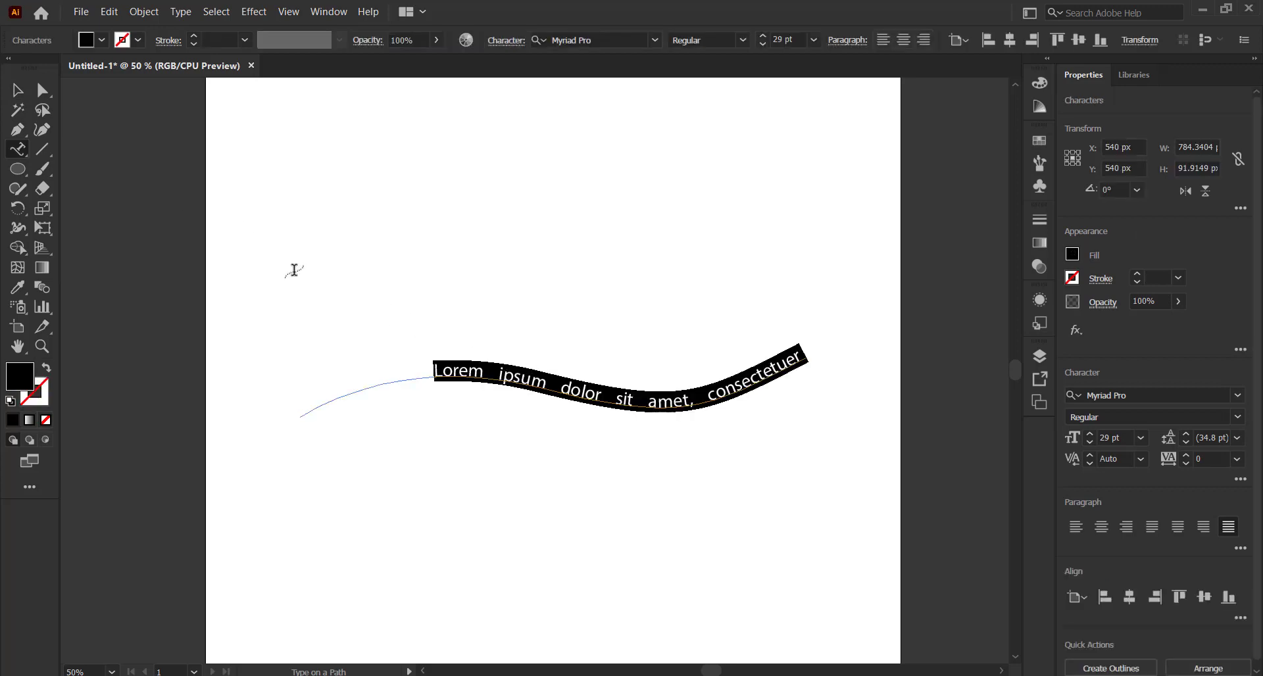
pyautogui.click(17, 91)
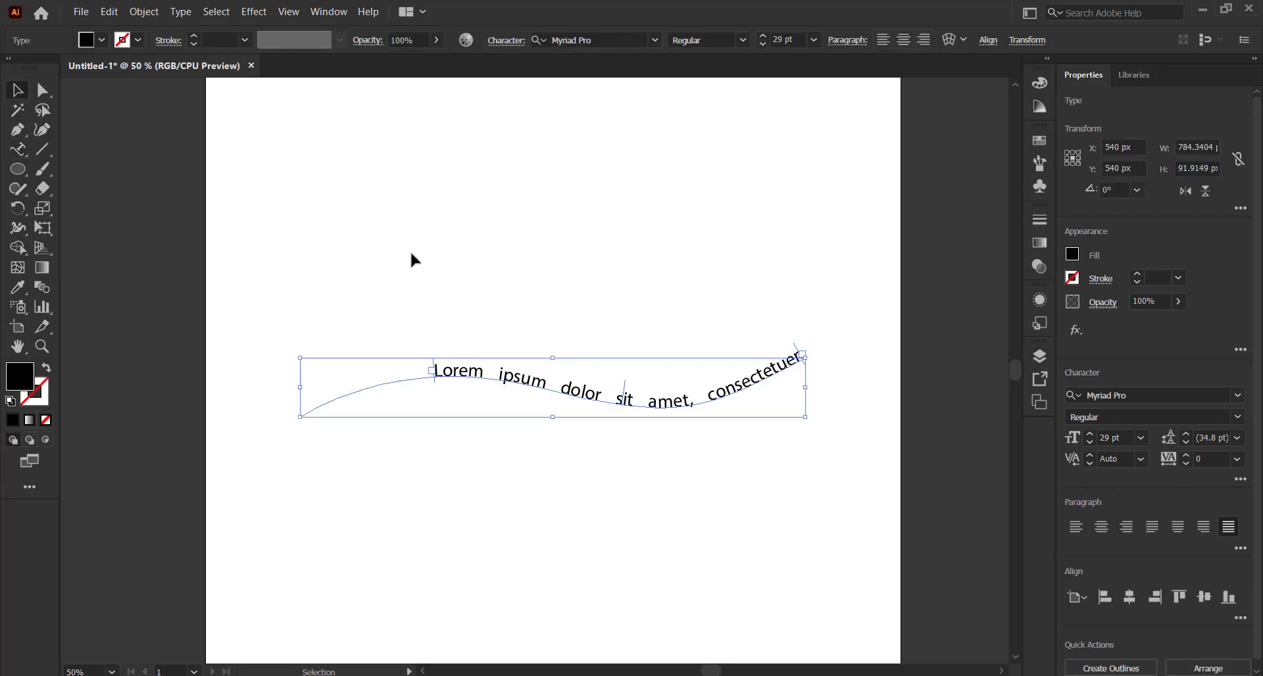
pyautogui.click(476, 268)
pyautogui.click(528, 380)
pyautogui.click(511, 348)
# Drag the path text's start bracket left so the words begin near the wave's left end
pyautogui.click(498, 373)
pyautogui.keyDown('alt'); pyautogui.scroll(2, 414, 367); pyautogui.keyUp('alt')
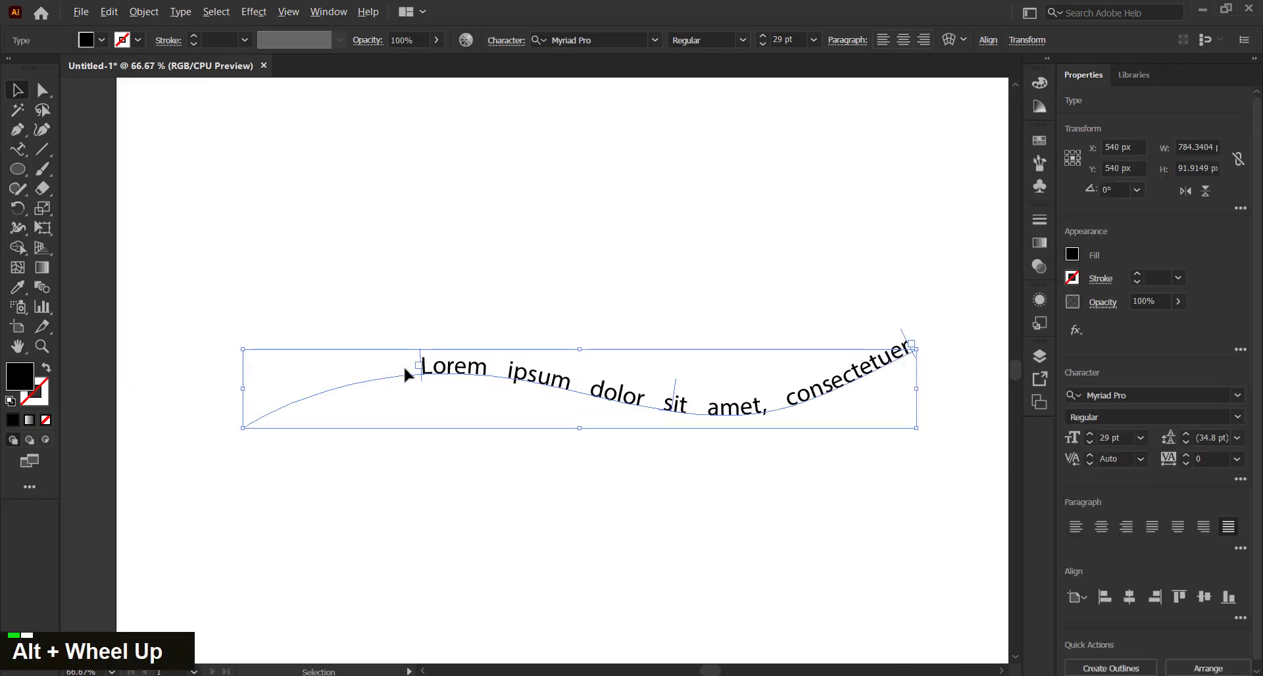
pyautogui.keyDown('alt'); pyautogui.scroll(-1, 424, 374); pyautogui.keyUp('alt')
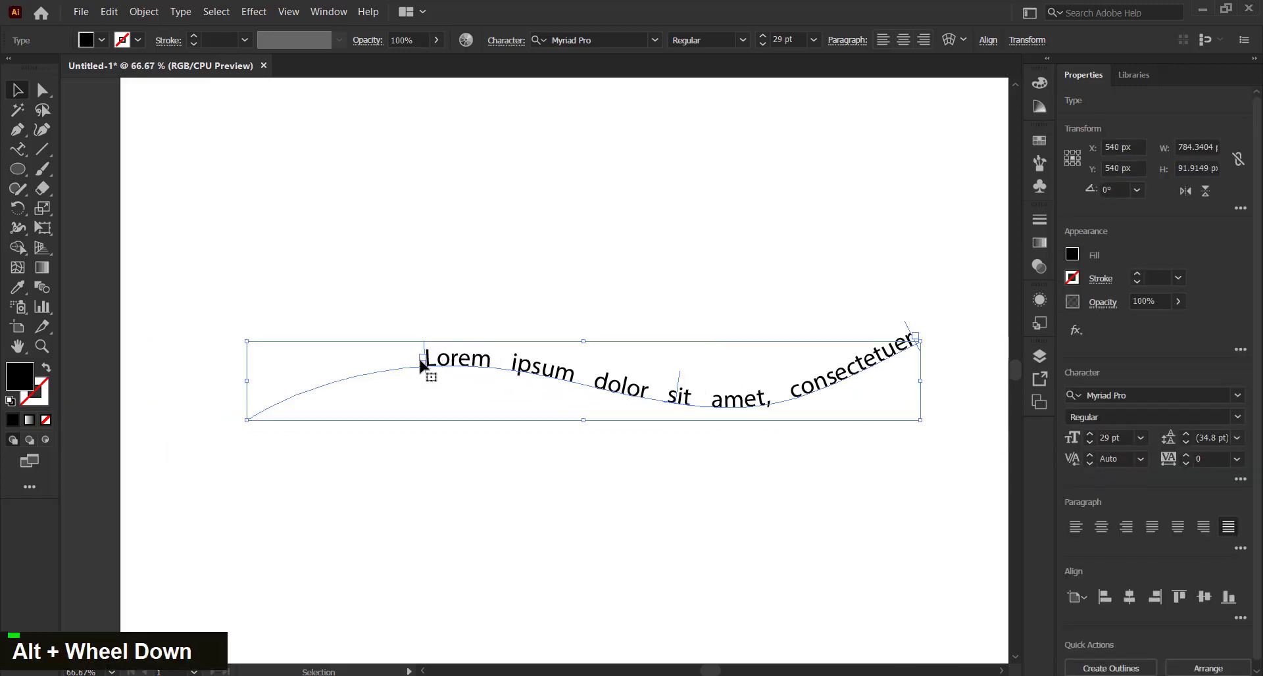
pyautogui.doubleClick(421, 361)
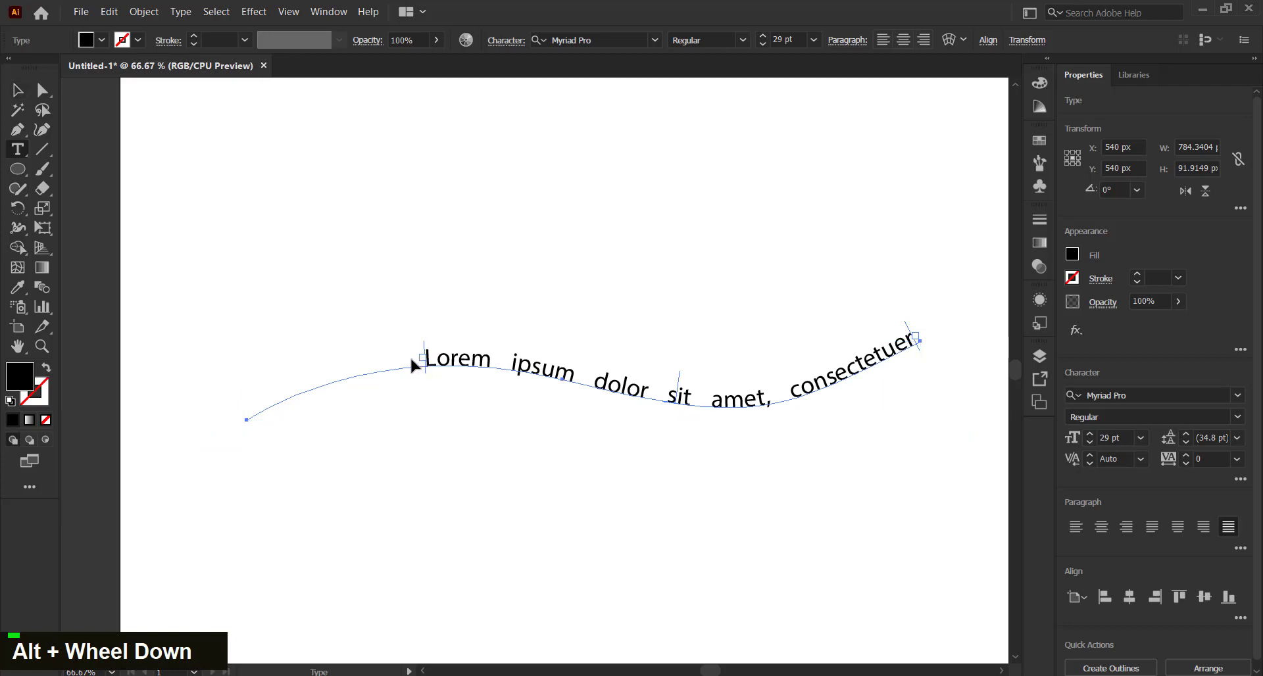
pyautogui.press('v')
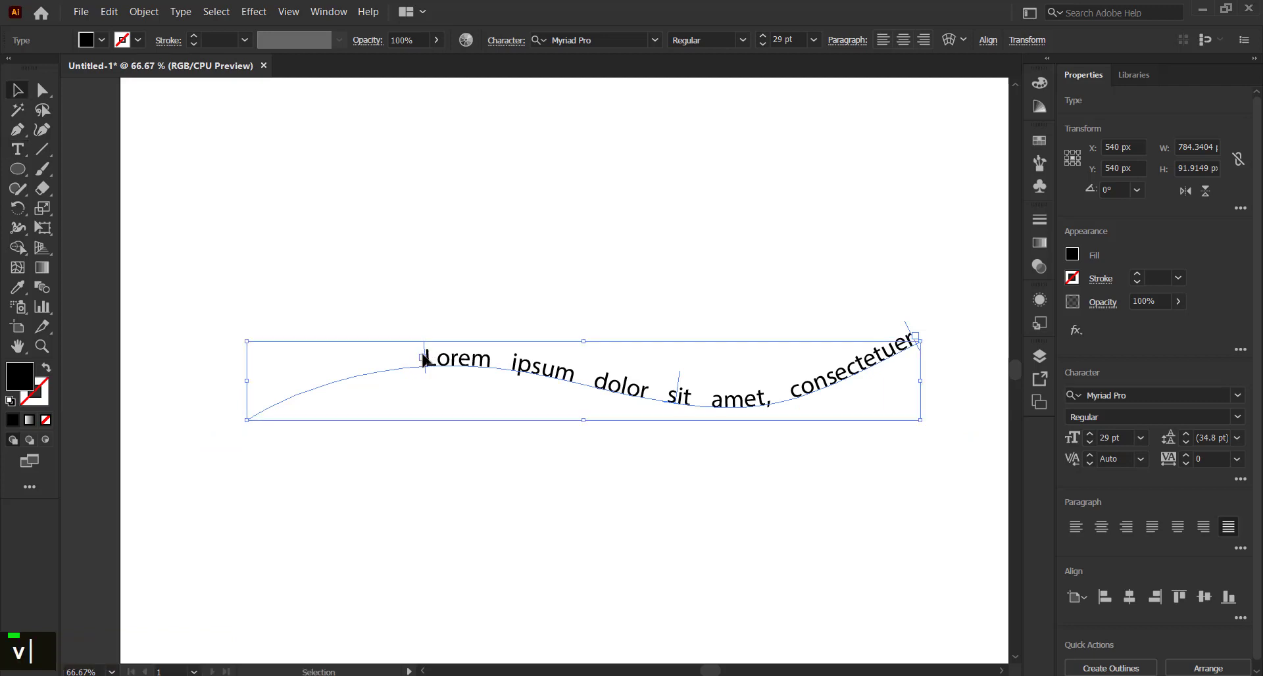
pyautogui.doubleClick(421, 362)
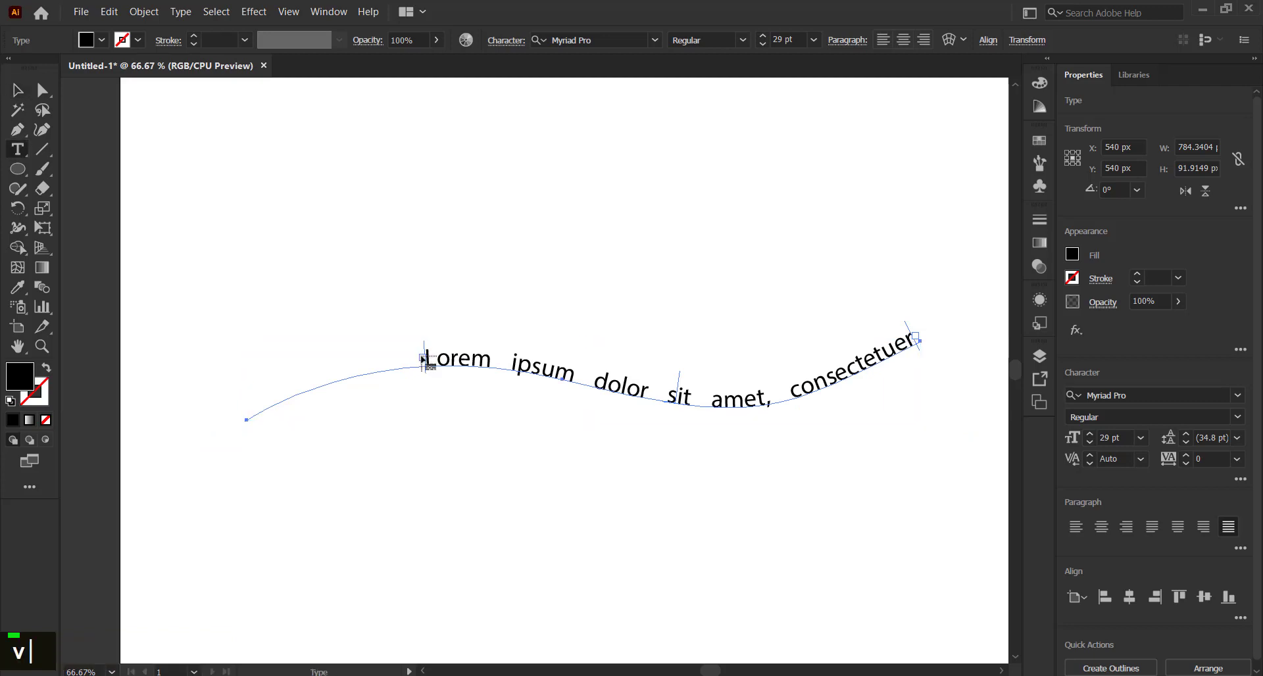
pyautogui.press('v')
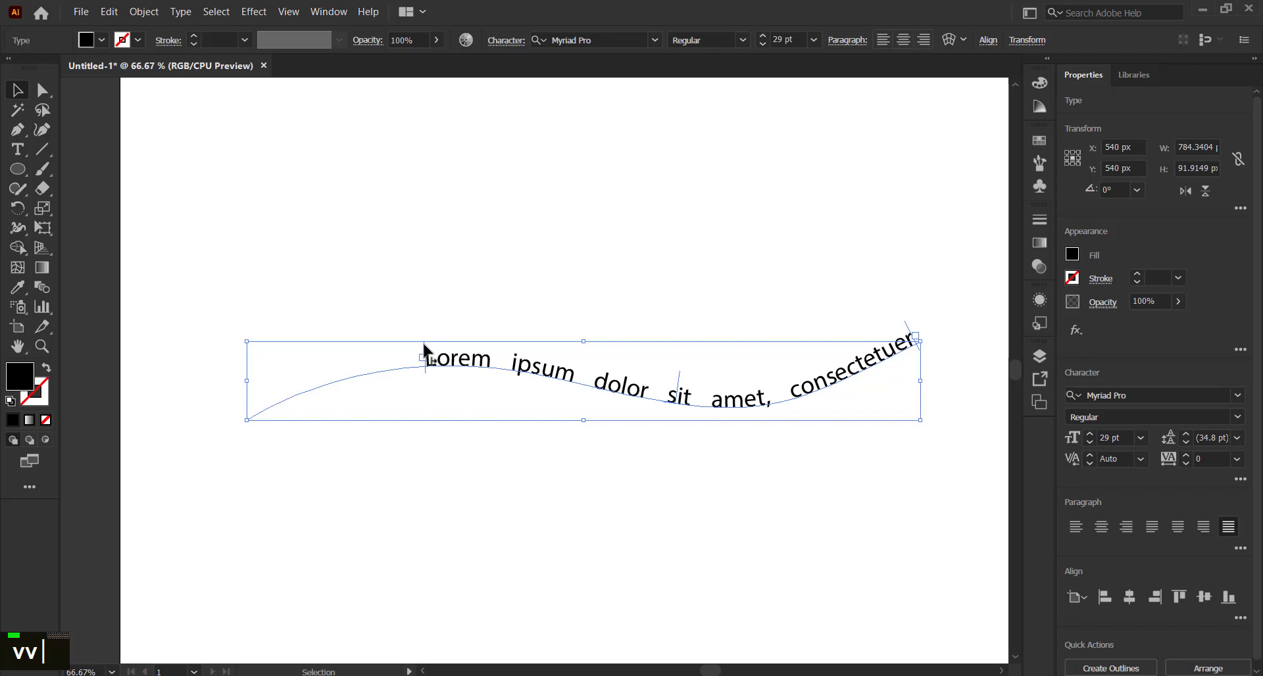
pyautogui.moveTo(424, 344); pyautogui.dragTo(303, 372)
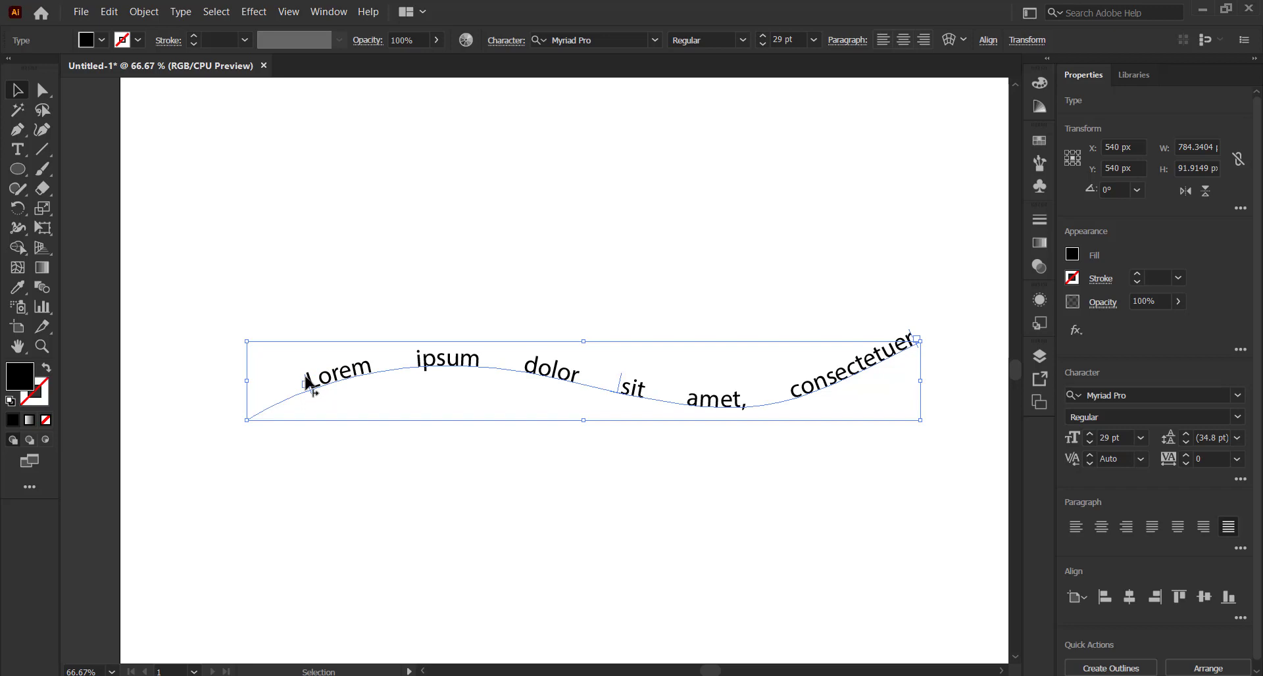
pyautogui.moveTo(308, 374); pyautogui.dragTo(276, 420)
pyautogui.click(565, 431)
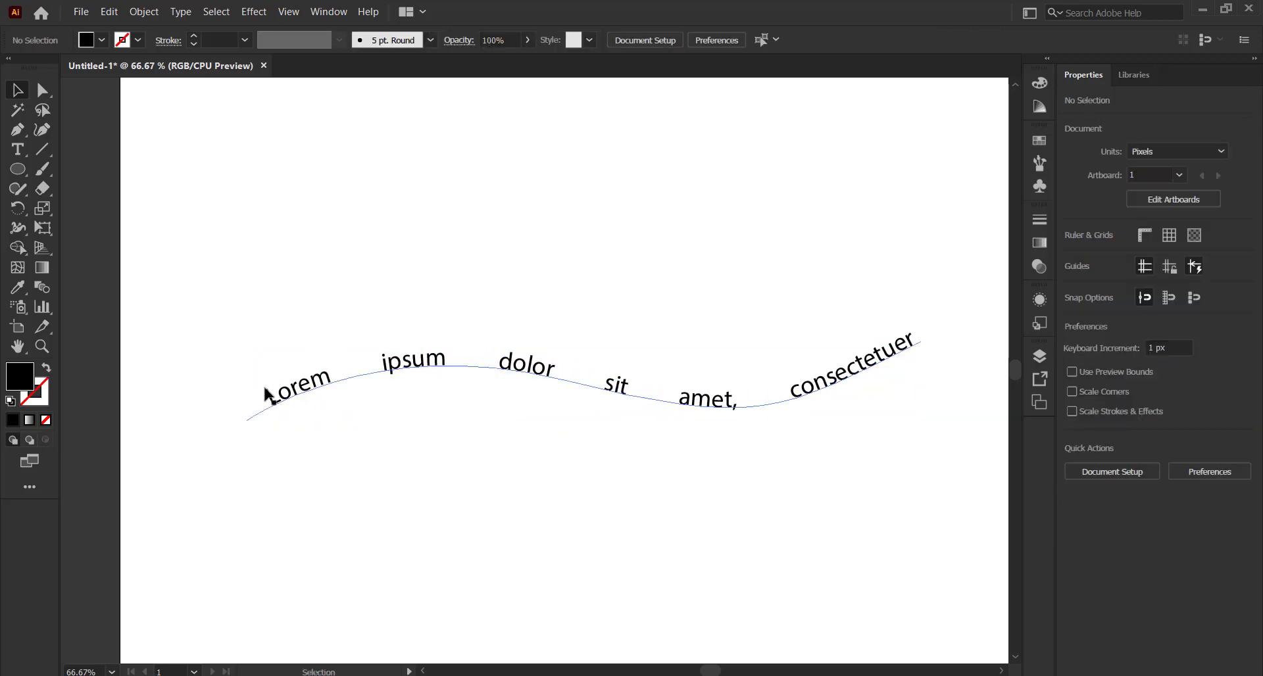
# Drag the path text's end bracket left to shorten the text's span on the curve
pyautogui.click(844, 376)
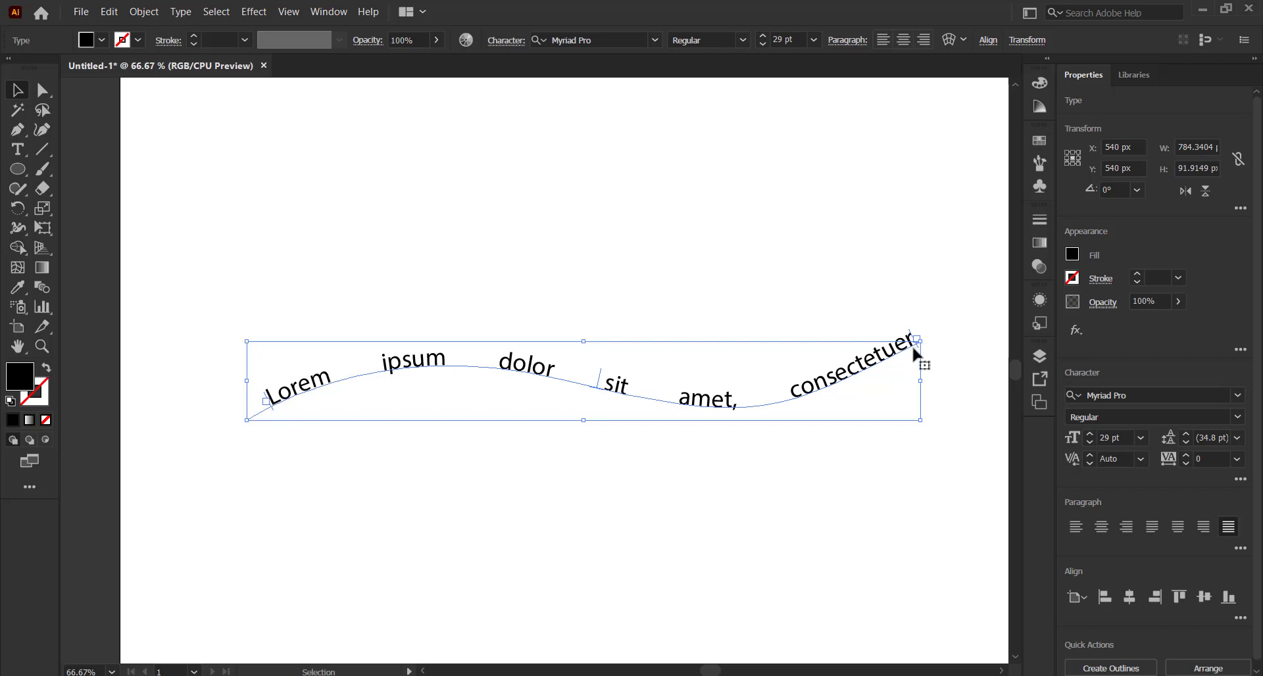
pyautogui.moveTo(916, 344); pyautogui.dragTo(777, 397)
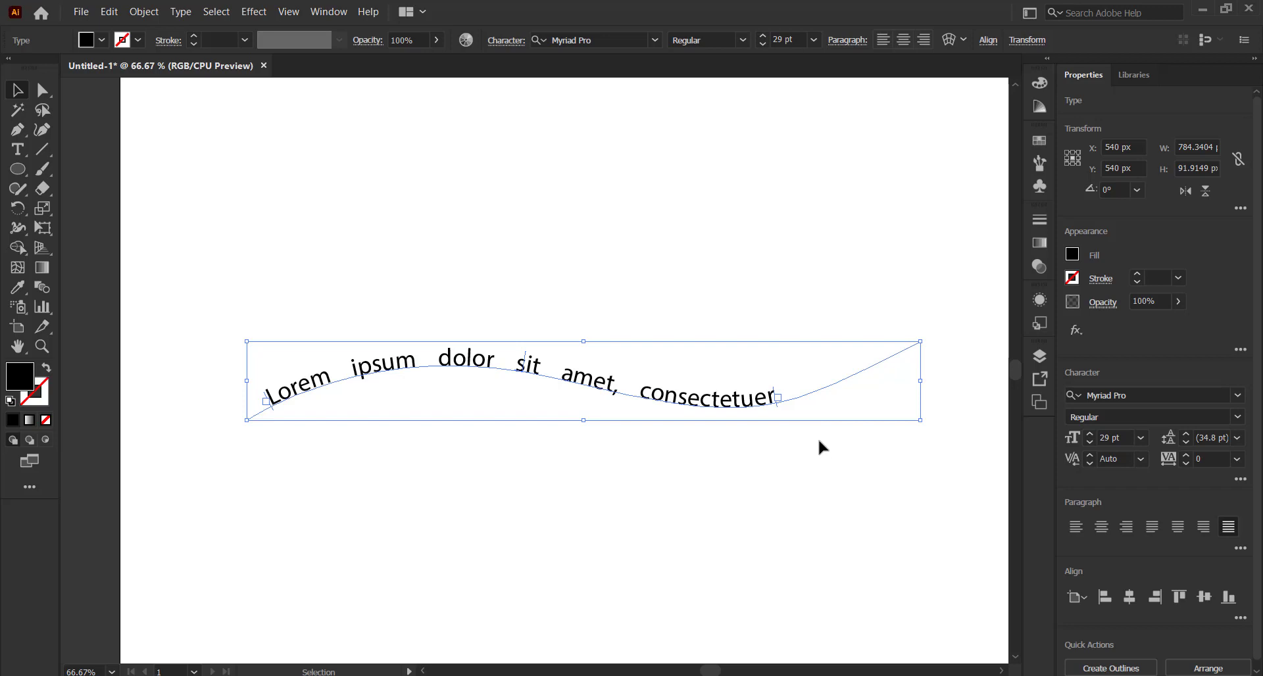
pyautogui.click(720, 287)
# Slide the text rightward by its centre bracket so 'consectetuer' ends near the curve's right end
pyautogui.doubleClick(691, 404)
pyautogui.moveTo(526, 361); pyautogui.dragTo(568, 220)
pyautogui.click(590, 291)
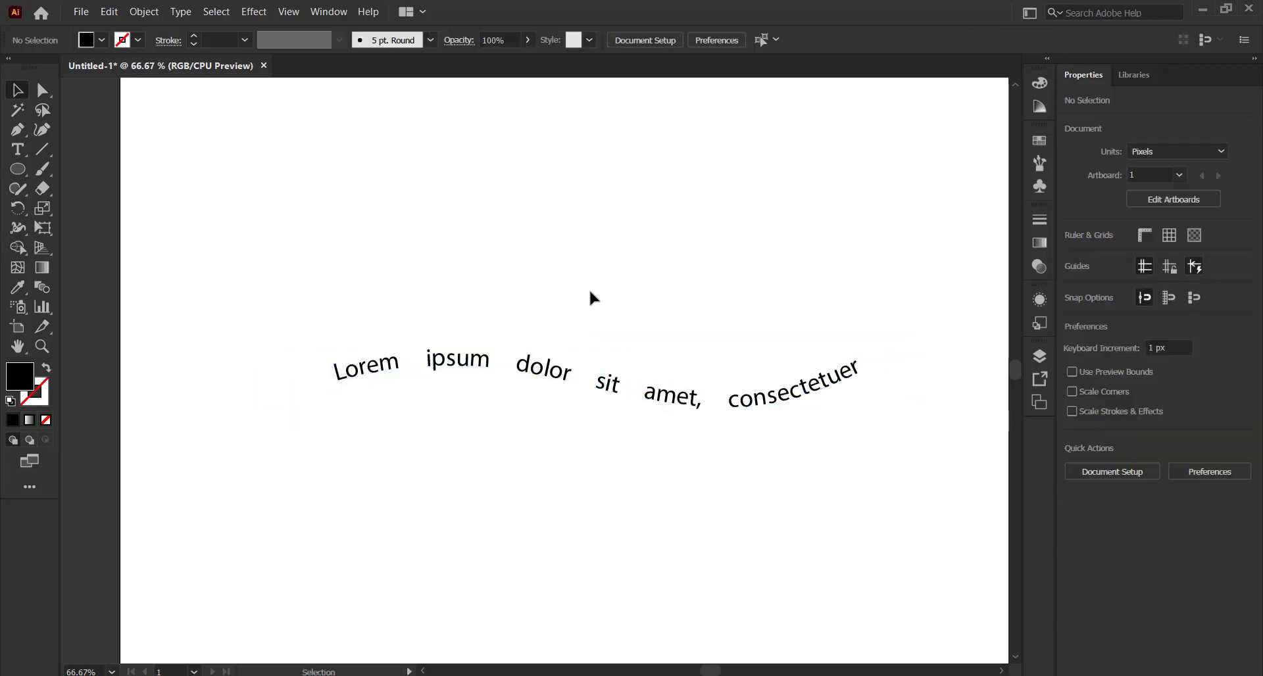
# Delete the wave path text and add vertical Lorem ipsum placeholder text near the top-left
pyautogui.doubleClick(471, 349)
pyautogui.press('Delete')
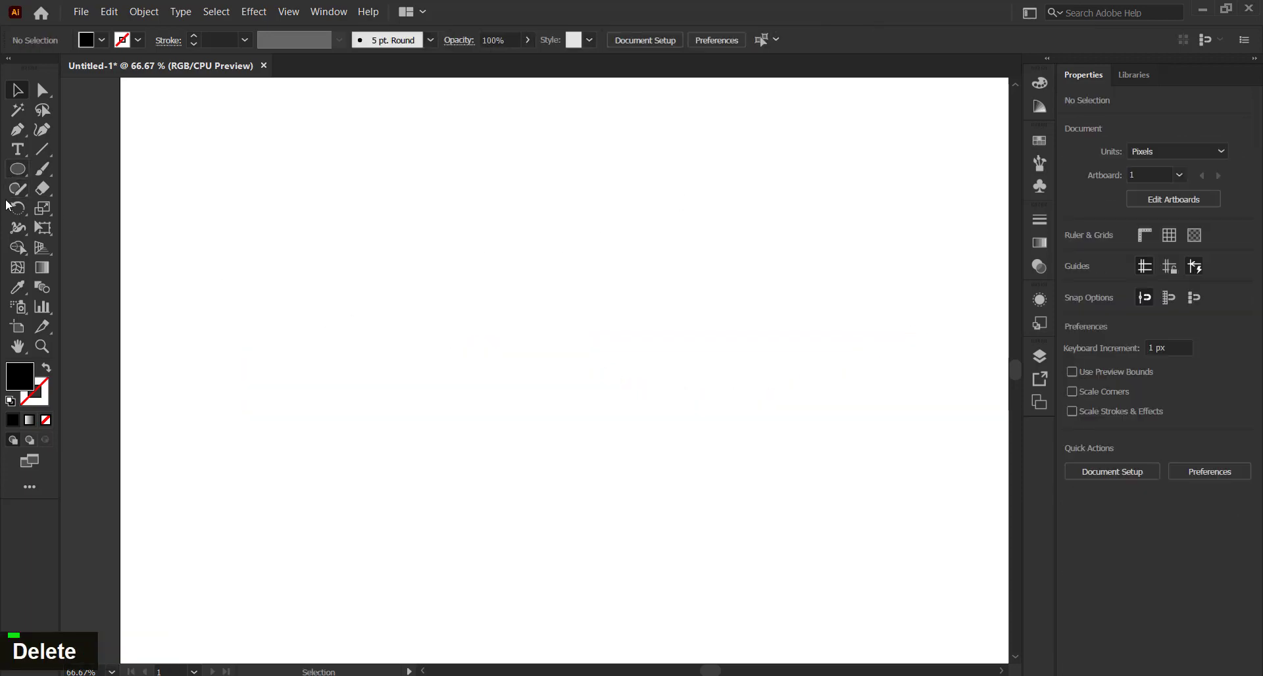
pyautogui.rightClick(20, 150)
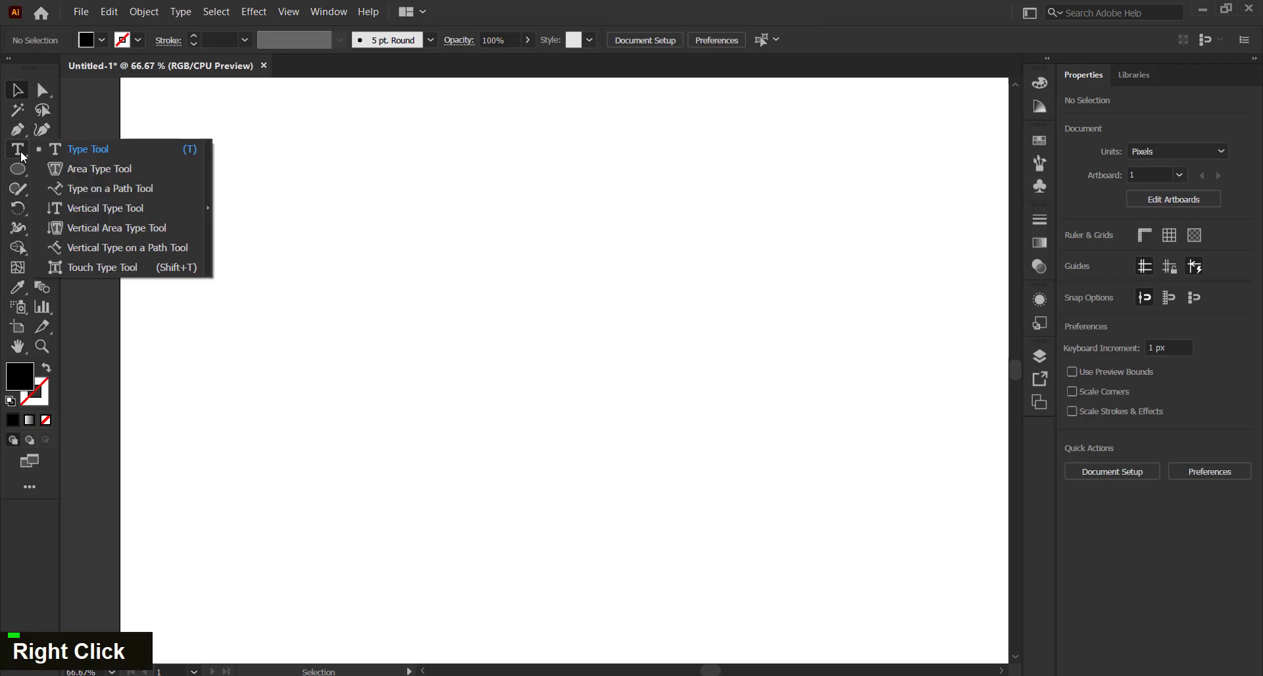
pyautogui.click(98, 208)
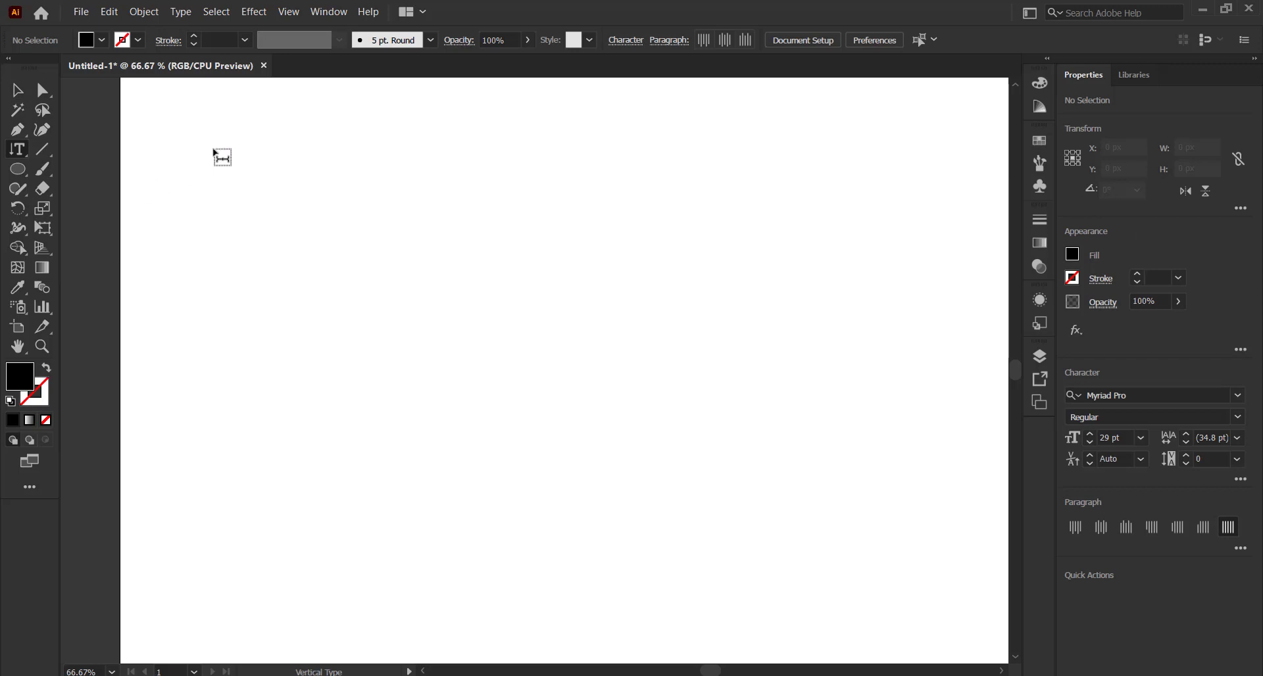
pyautogui.click(257, 146)
pyautogui.press('Escape')
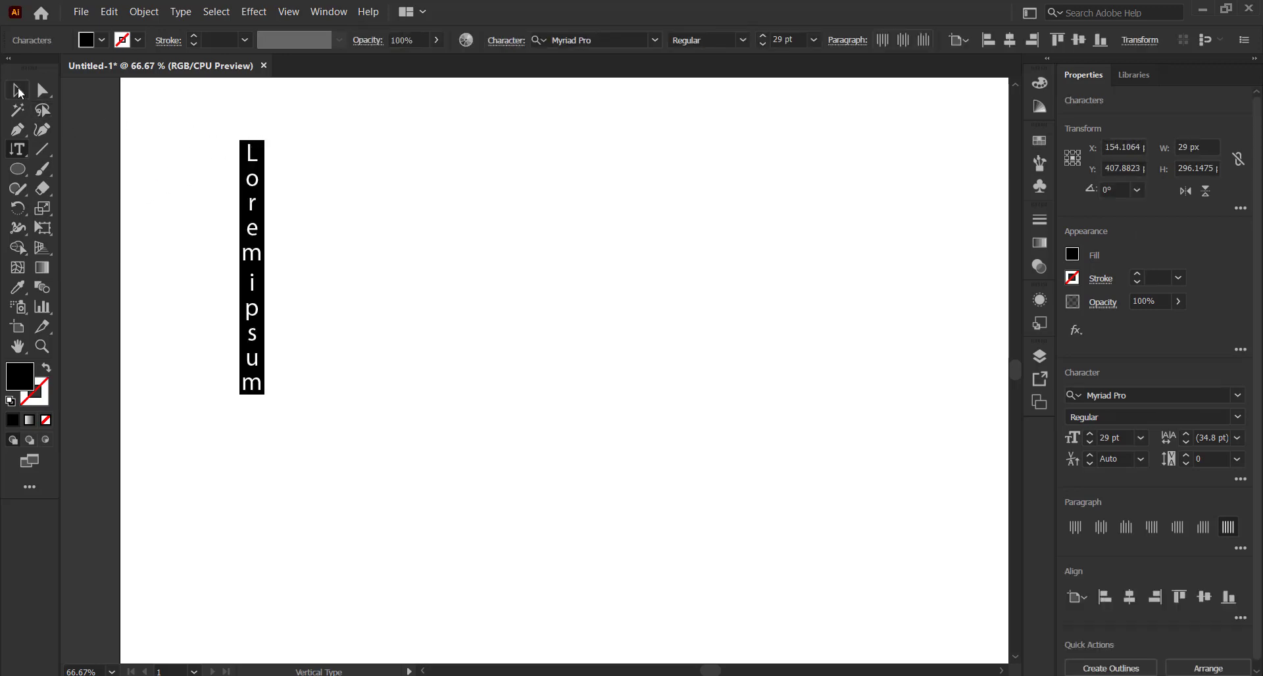
# Select the vertical Lorem ipsum text and delete it
pyautogui.click(297, 228)
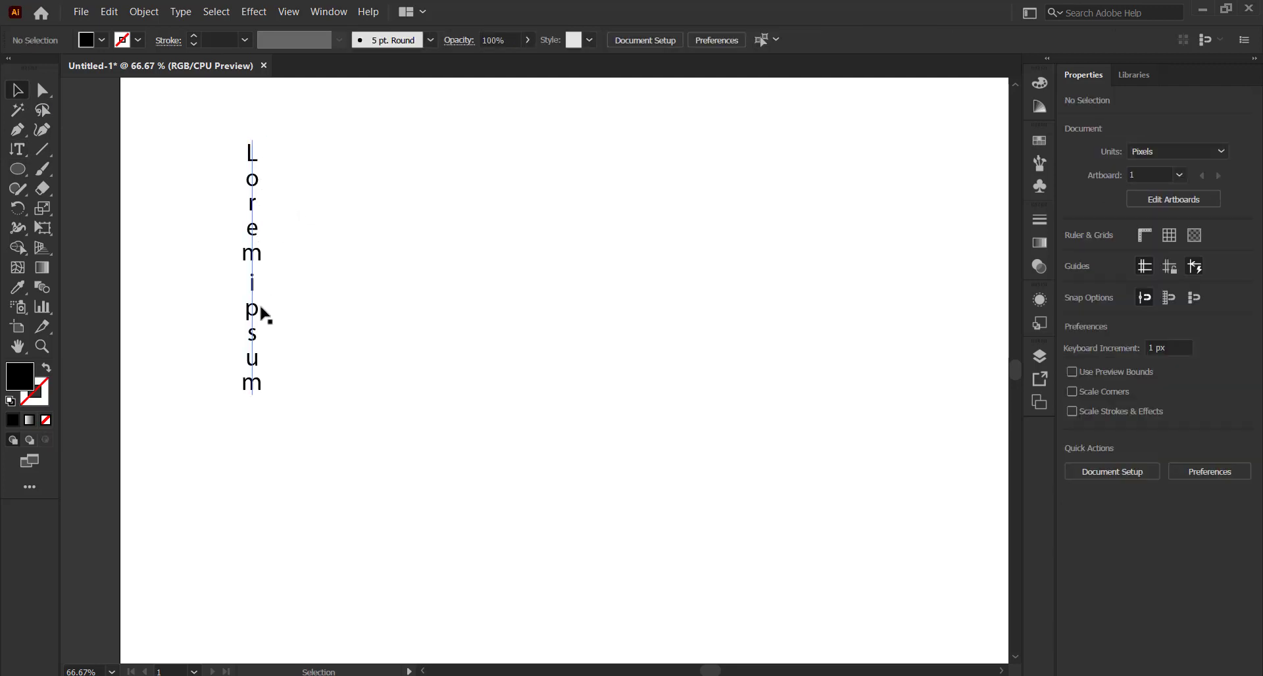
pyautogui.click(244, 254)
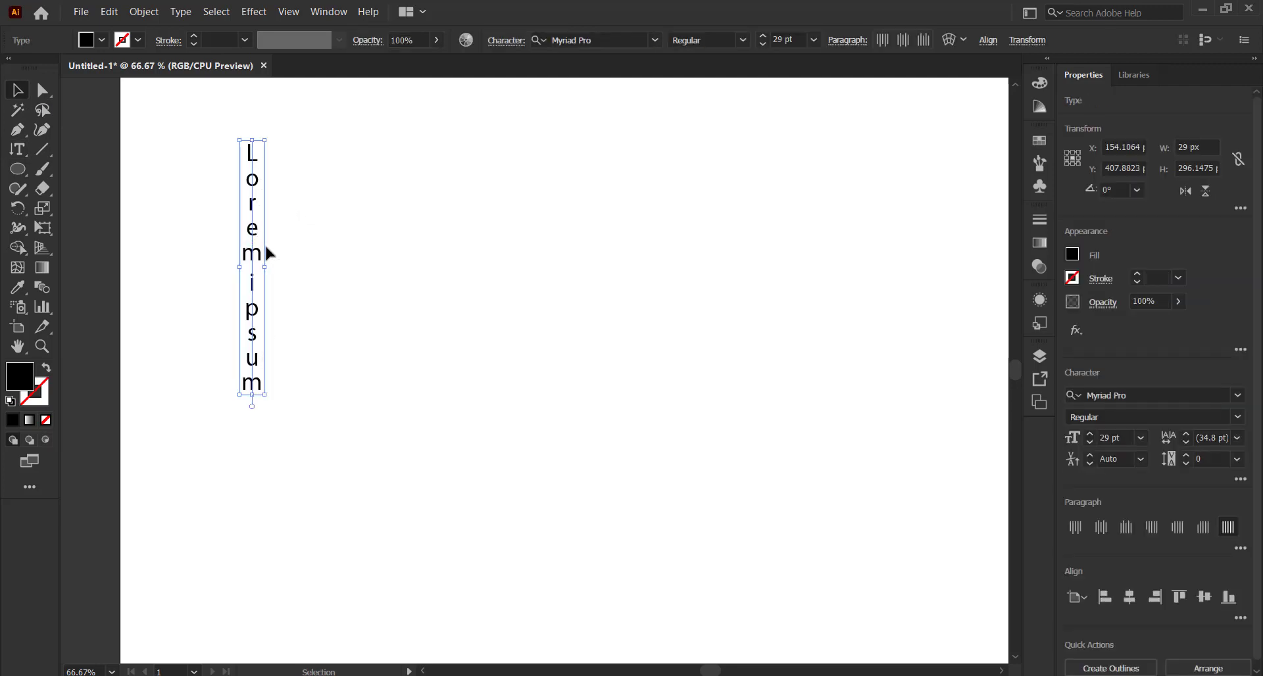
pyautogui.press('Delete')
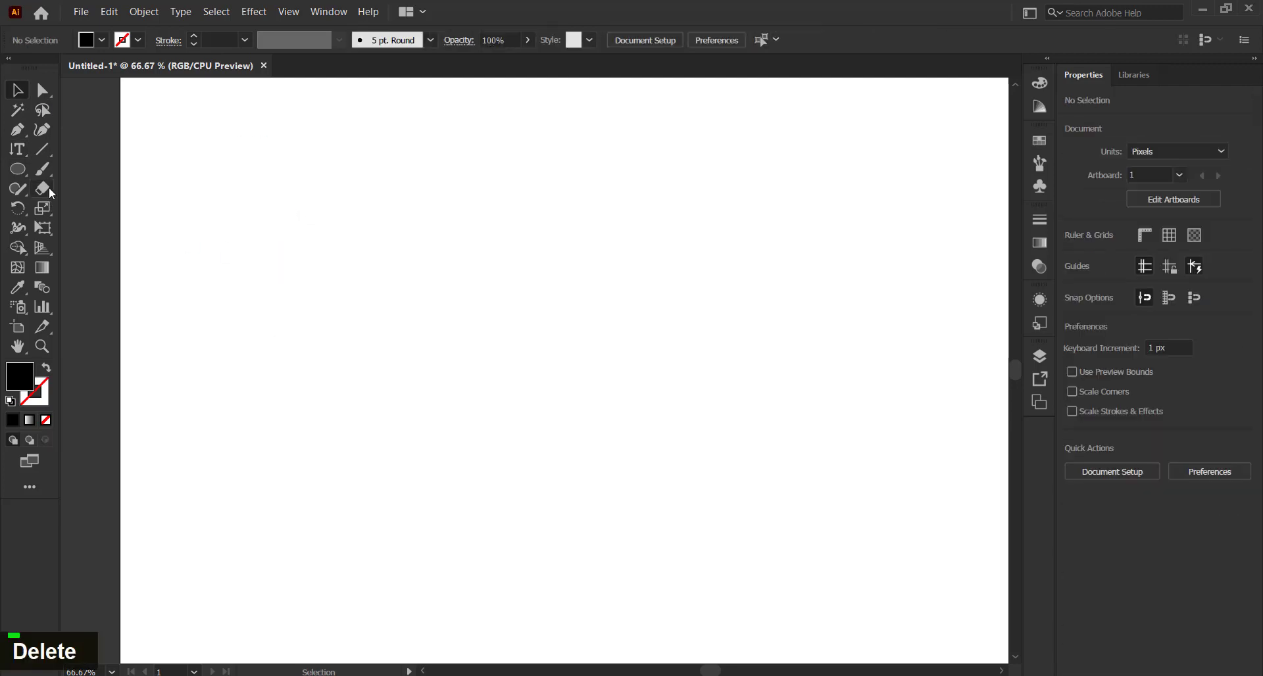
pyautogui.rightClick(12, 153)
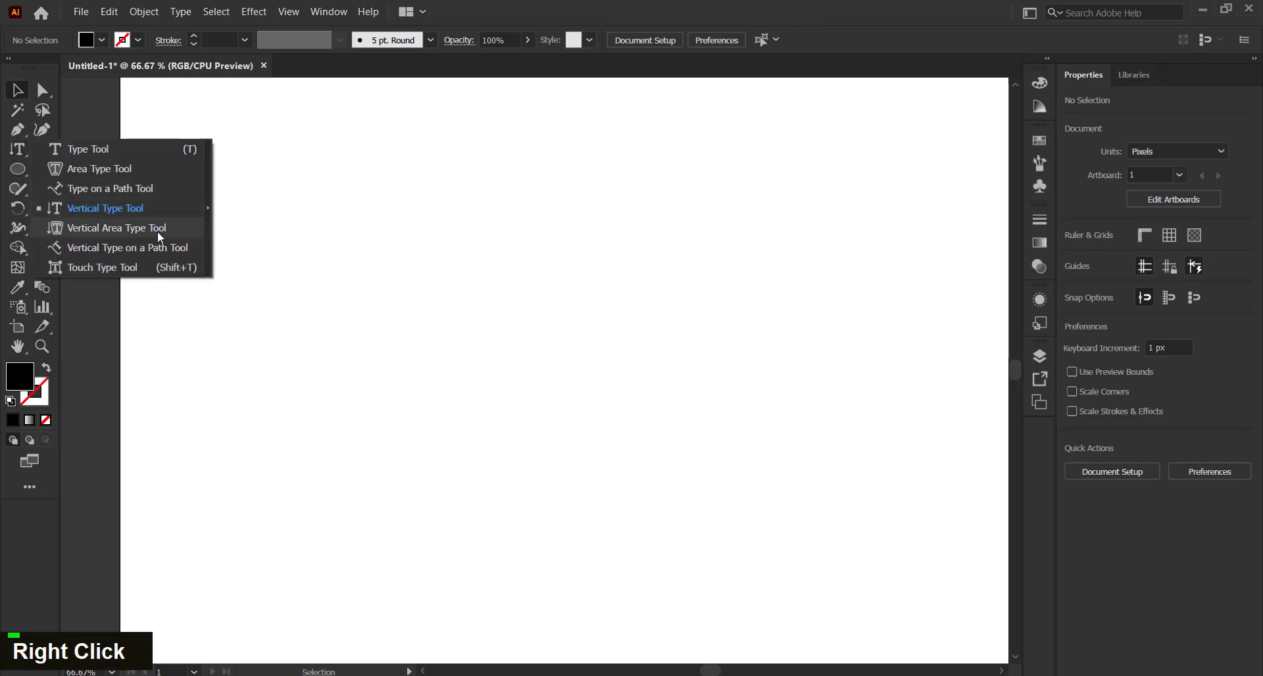
pyautogui.click(281, 237)
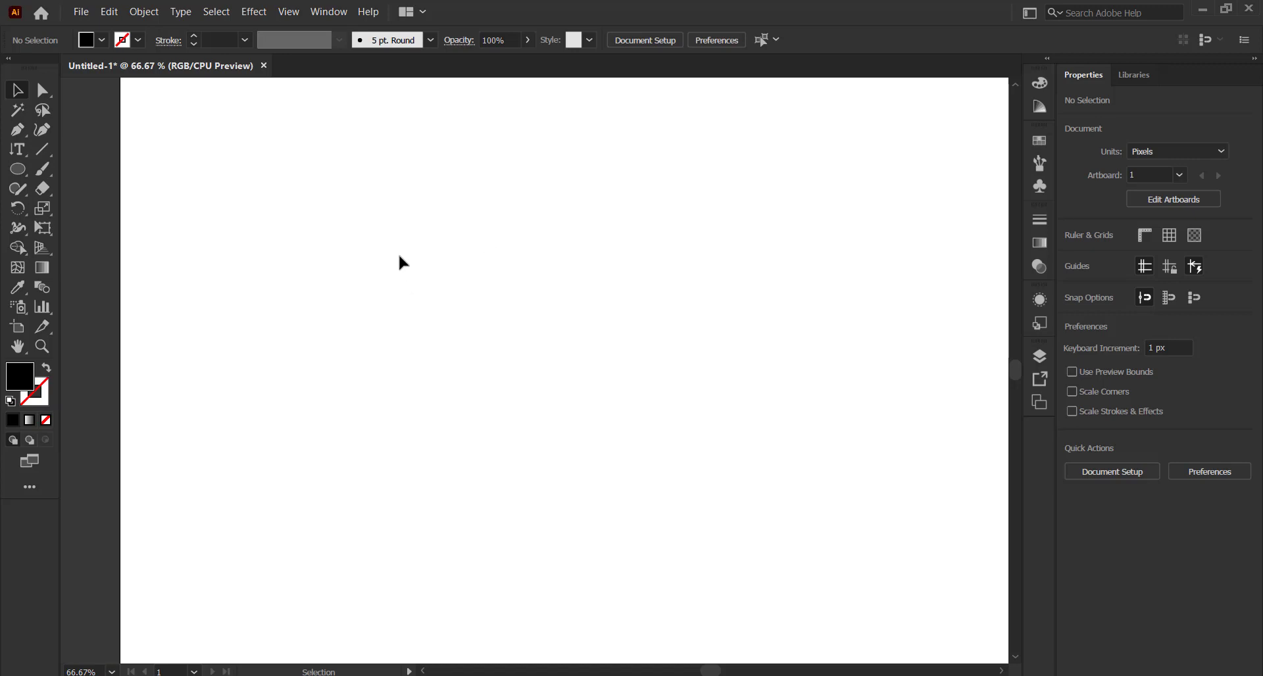
pyautogui.press('l')
pyautogui.moveTo(438, 208); pyautogui.dragTo(599, 293)
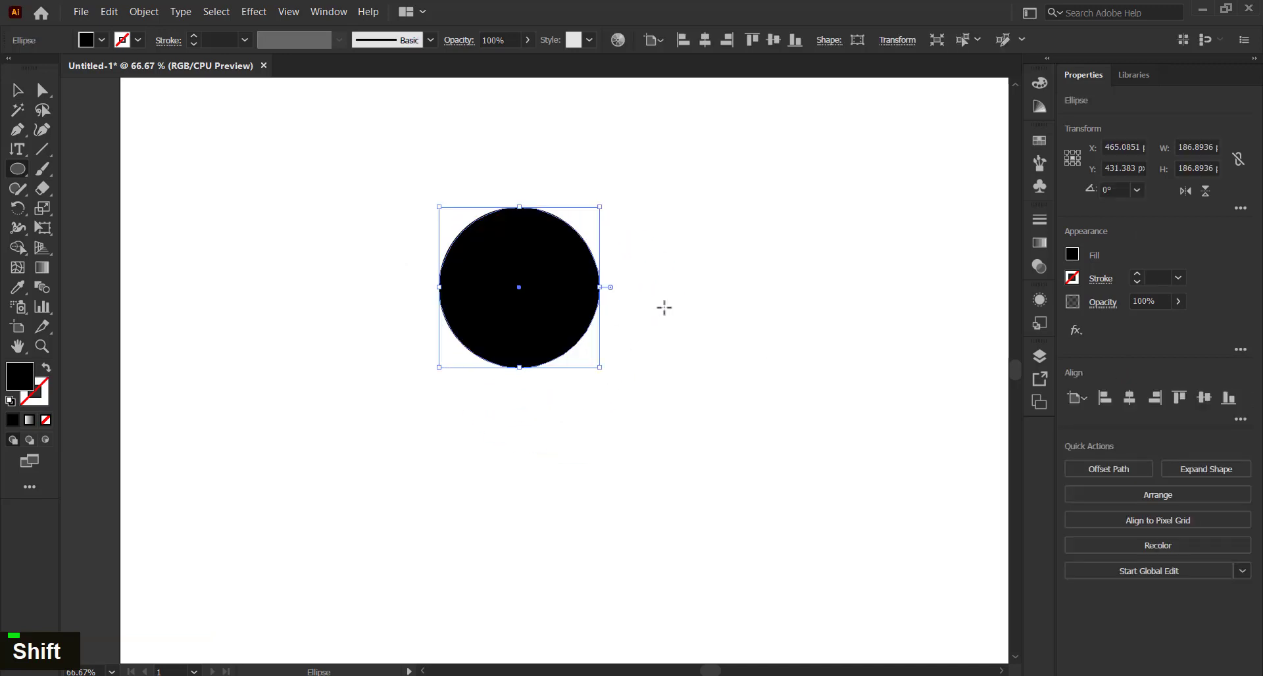
pyautogui.rightClick(19, 152)
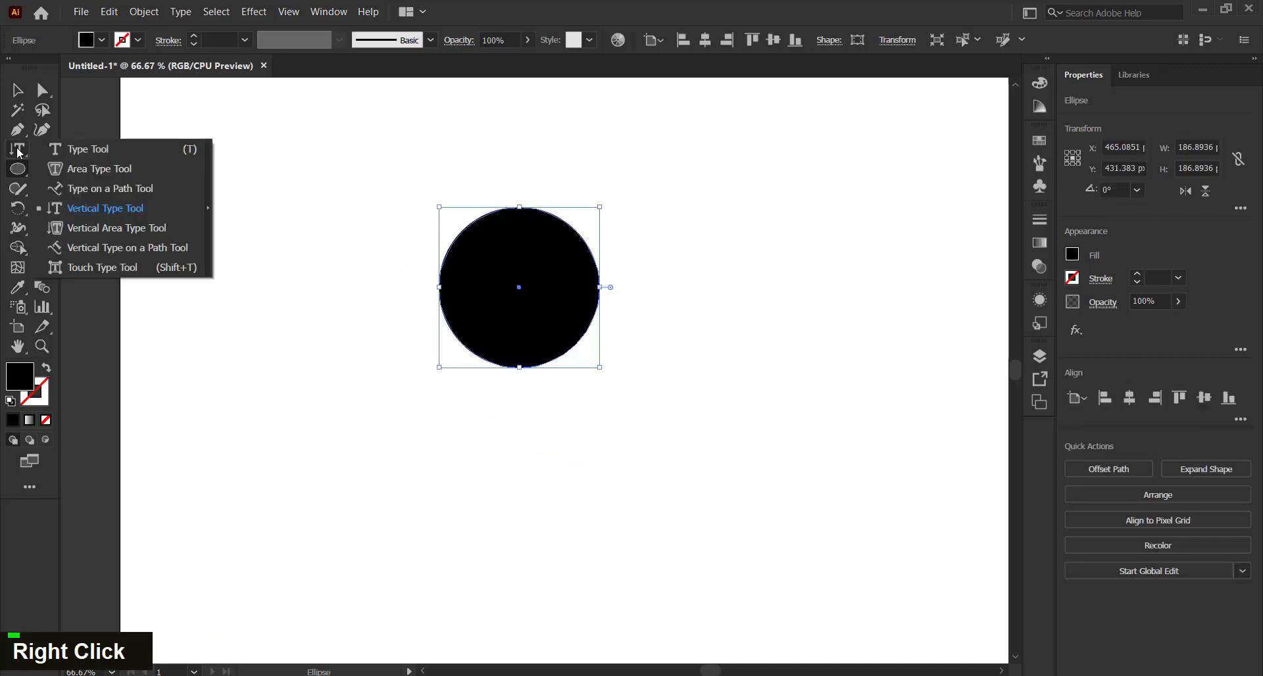
pyautogui.click(140, 229)
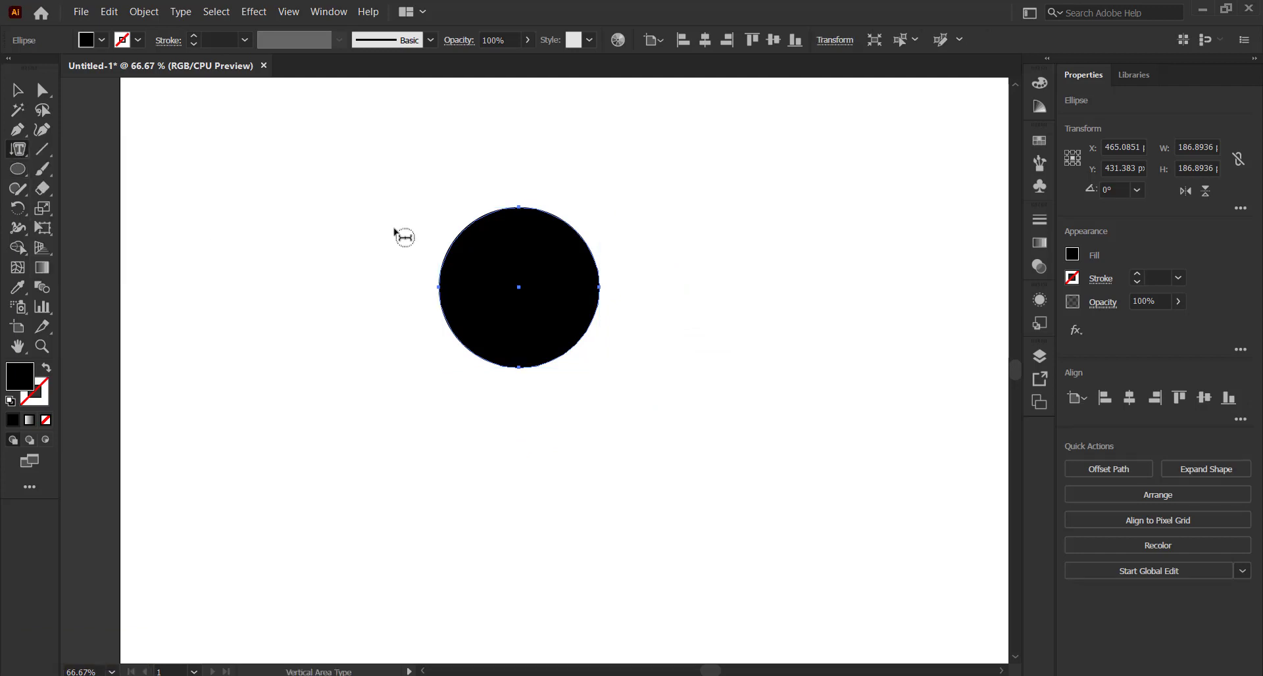
pyautogui.click(490, 222)
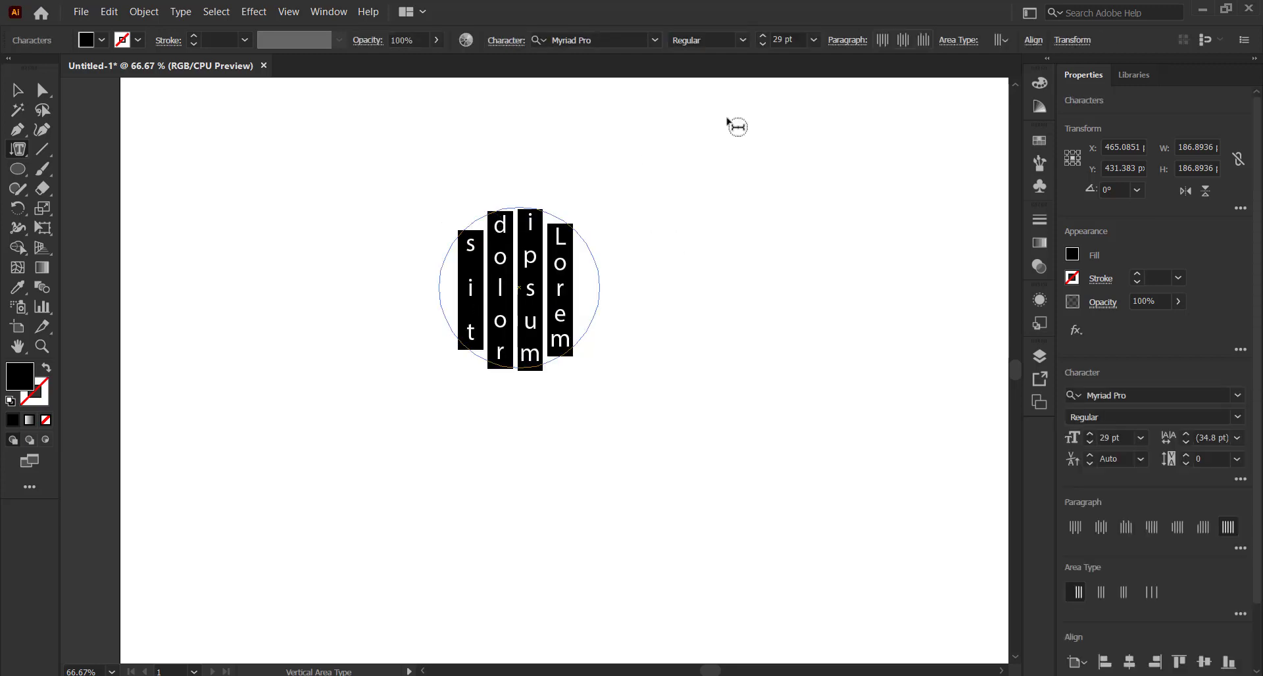
pyautogui.press('Escape')
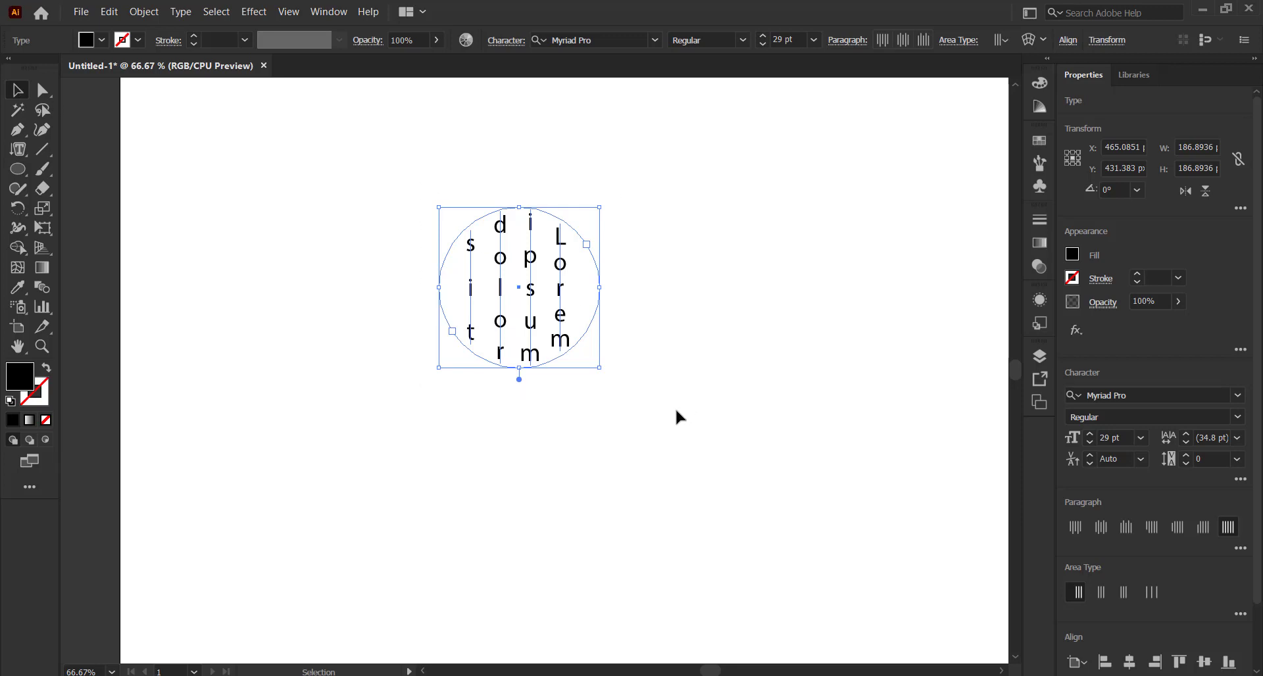
pyautogui.press('Delete')
pyautogui.rightClick(14, 153)
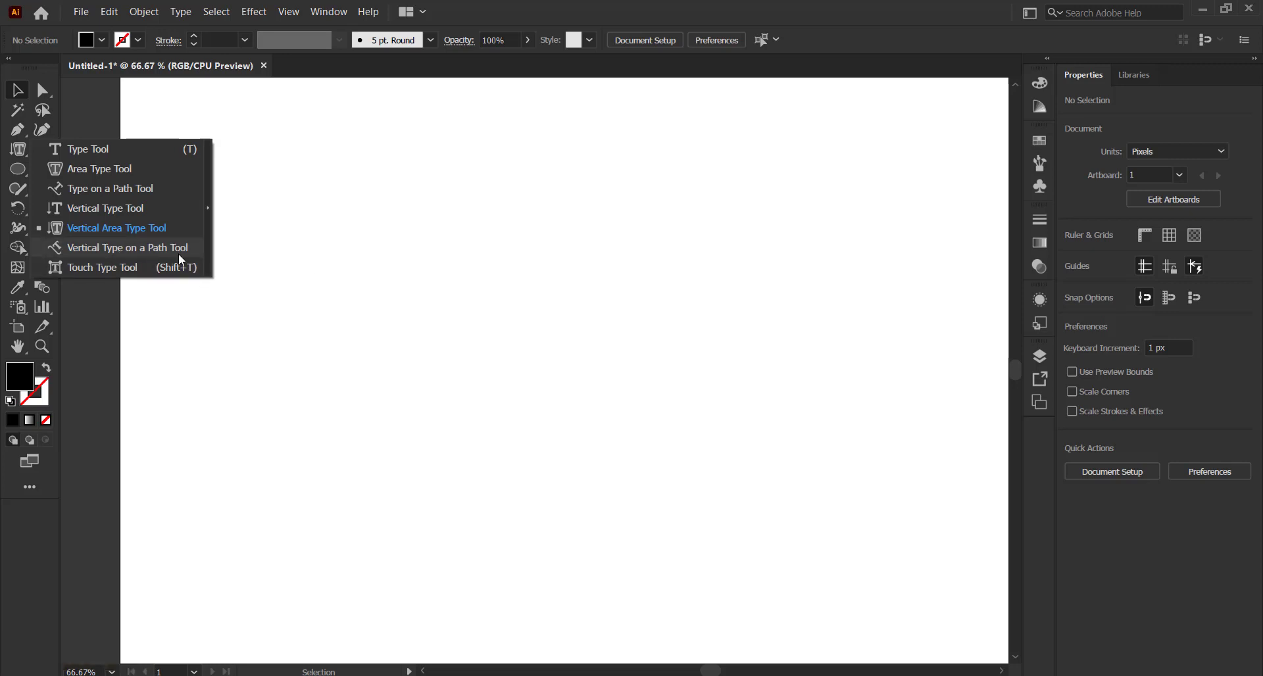
# Draw a large circle in the middle of the artboard with the Ellipse tool (L)
pyautogui.click(467, 262)
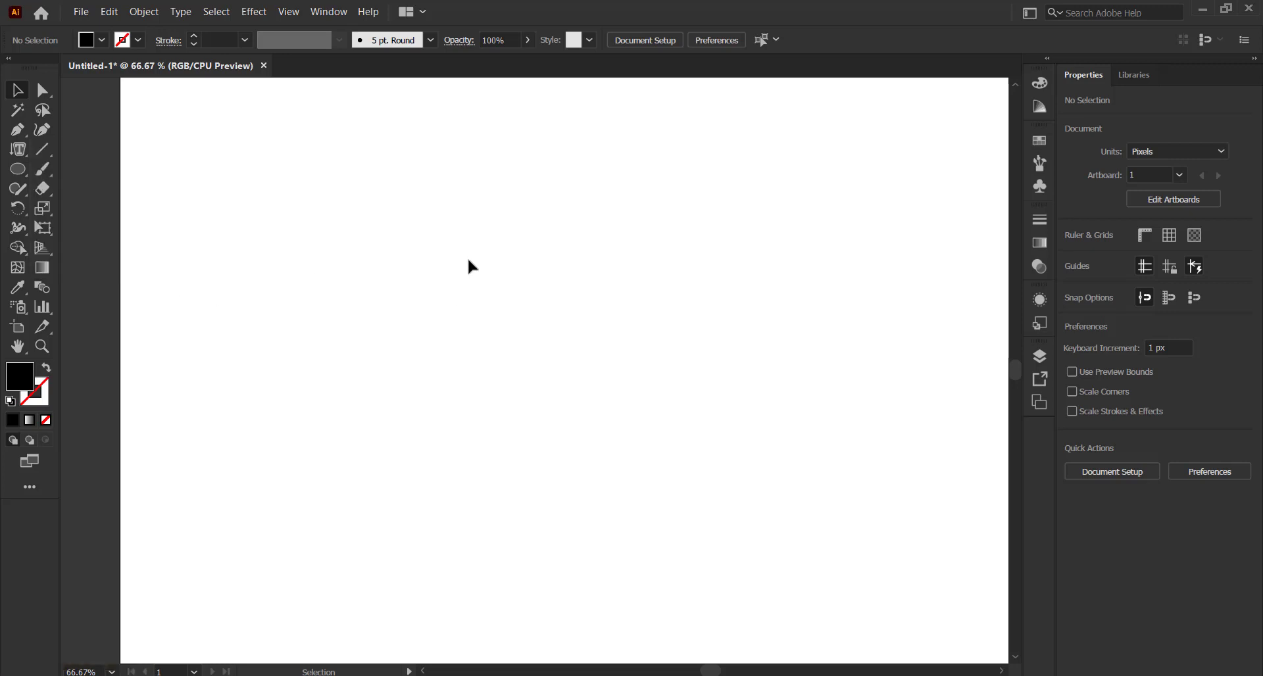
pyautogui.press('l')
pyautogui.moveTo(426, 189); pyautogui.dragTo(731, 384)
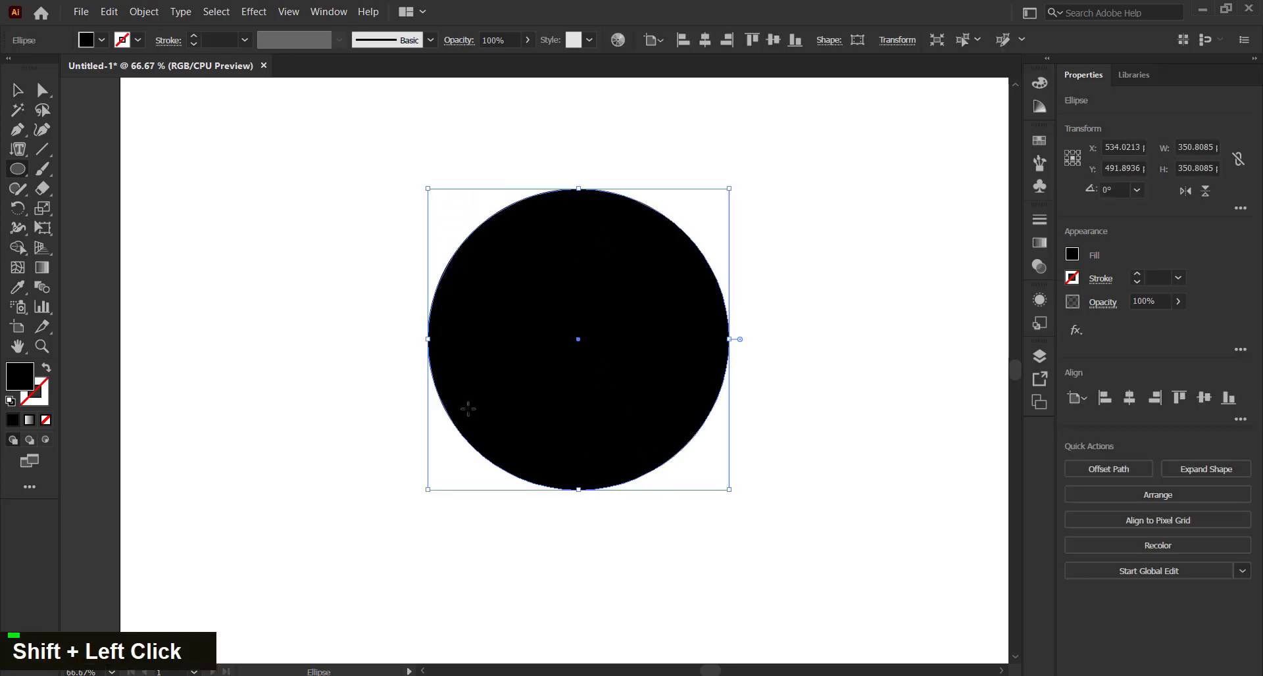
# Replace the placeholder with the person's full name as vertical type along the circle's path
pyautogui.rightClick(18, 153)
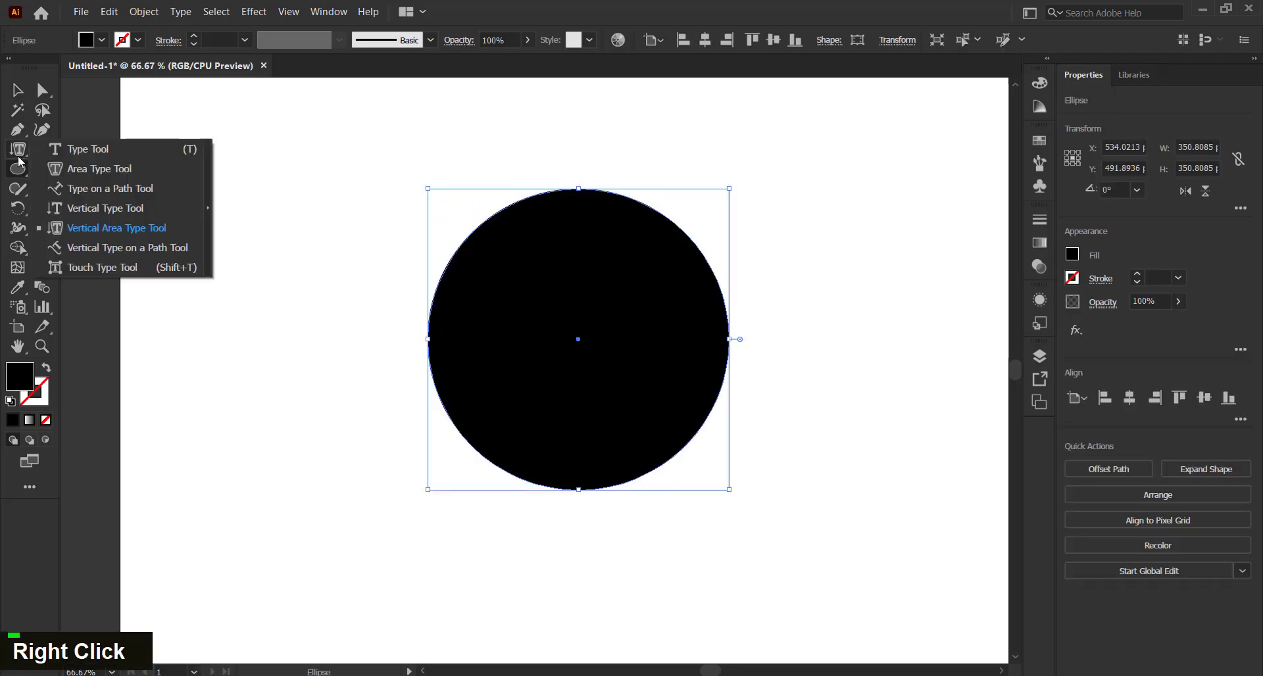
pyautogui.click(121, 250)
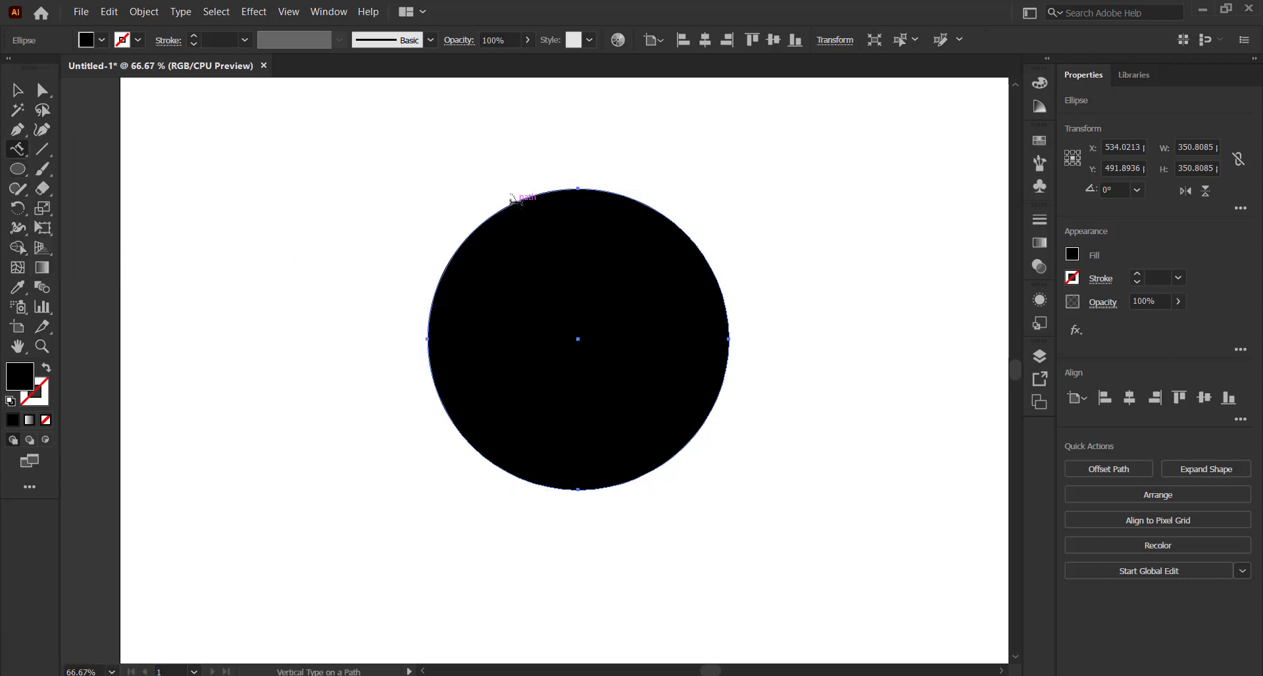
pyautogui.click(512, 196)
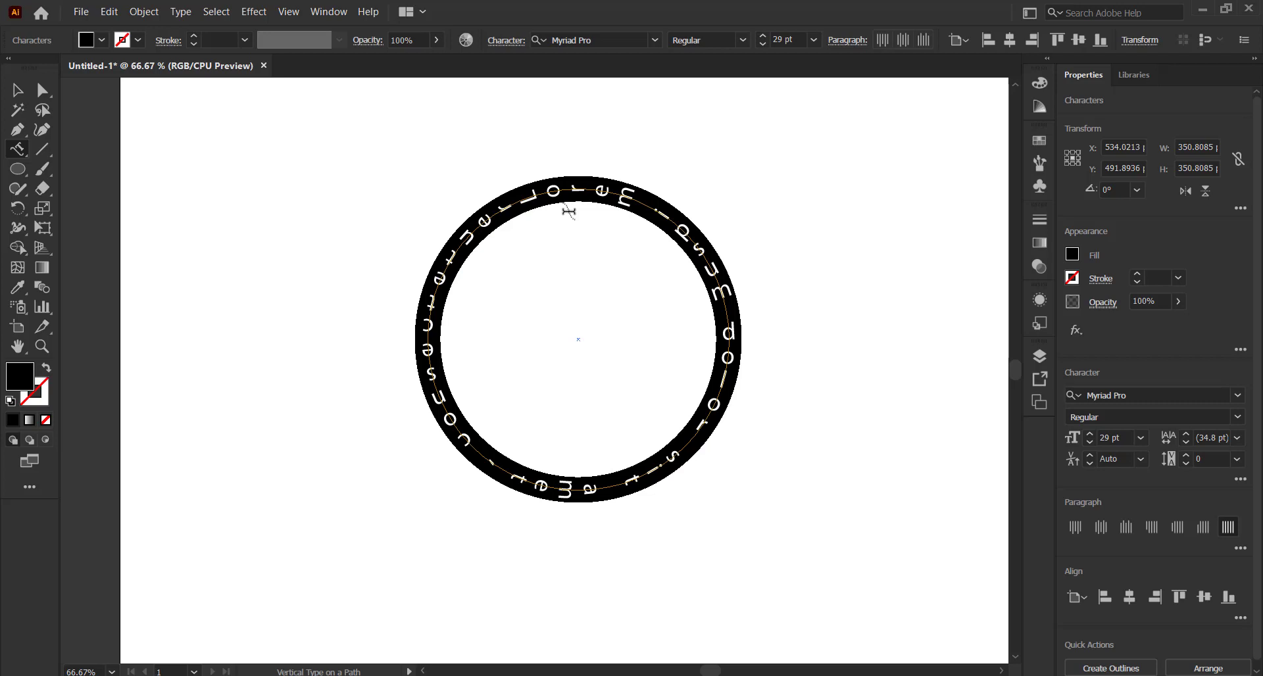
pyautogui.write('Muha')
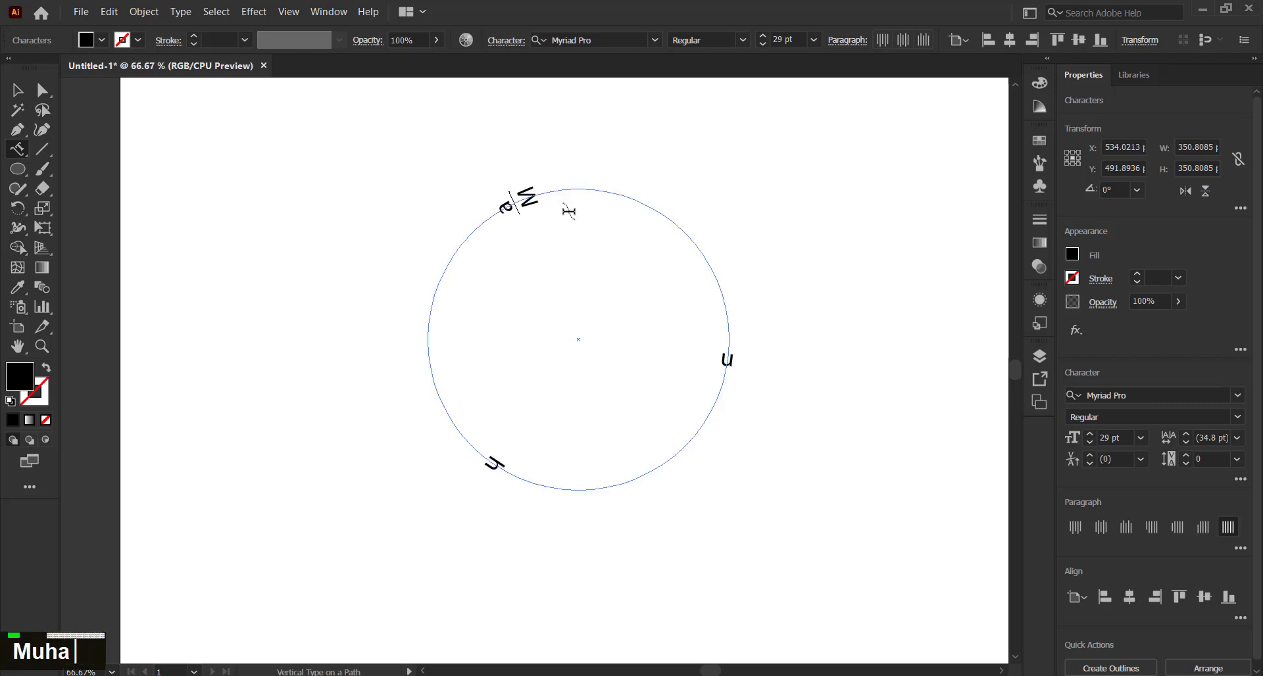
pyautogui.write('mmad')
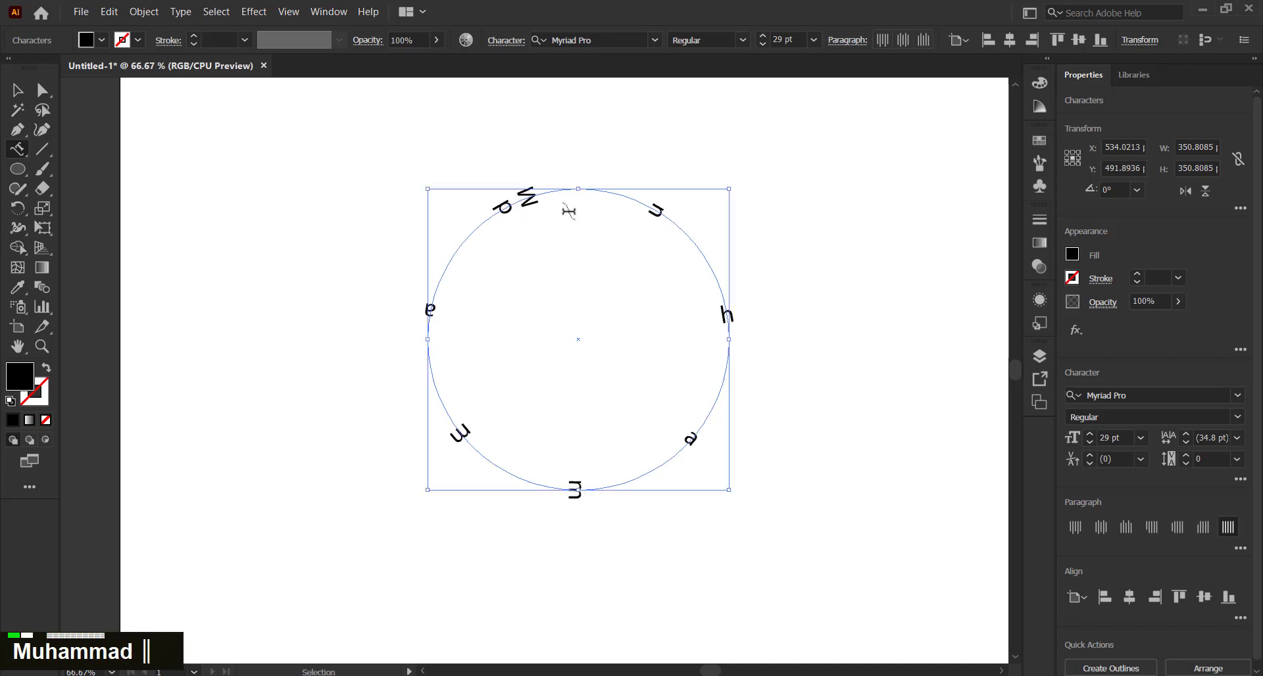
pyautogui.hotkey('ctrl', 'a')
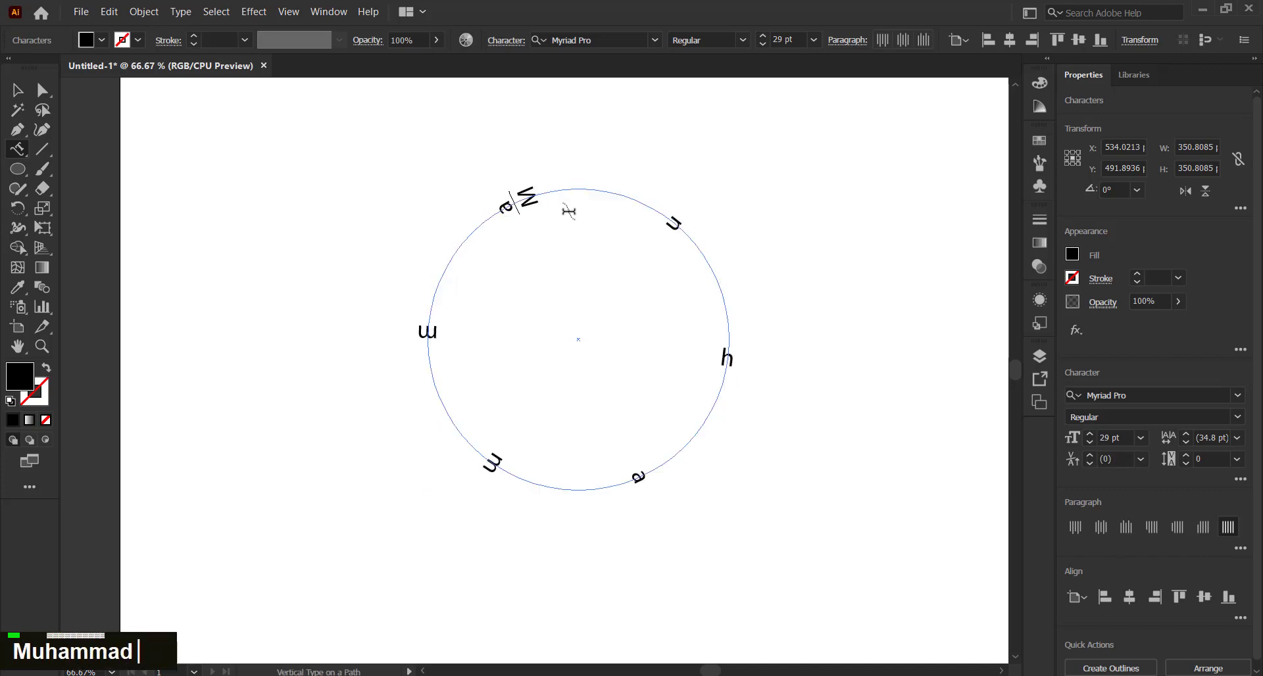
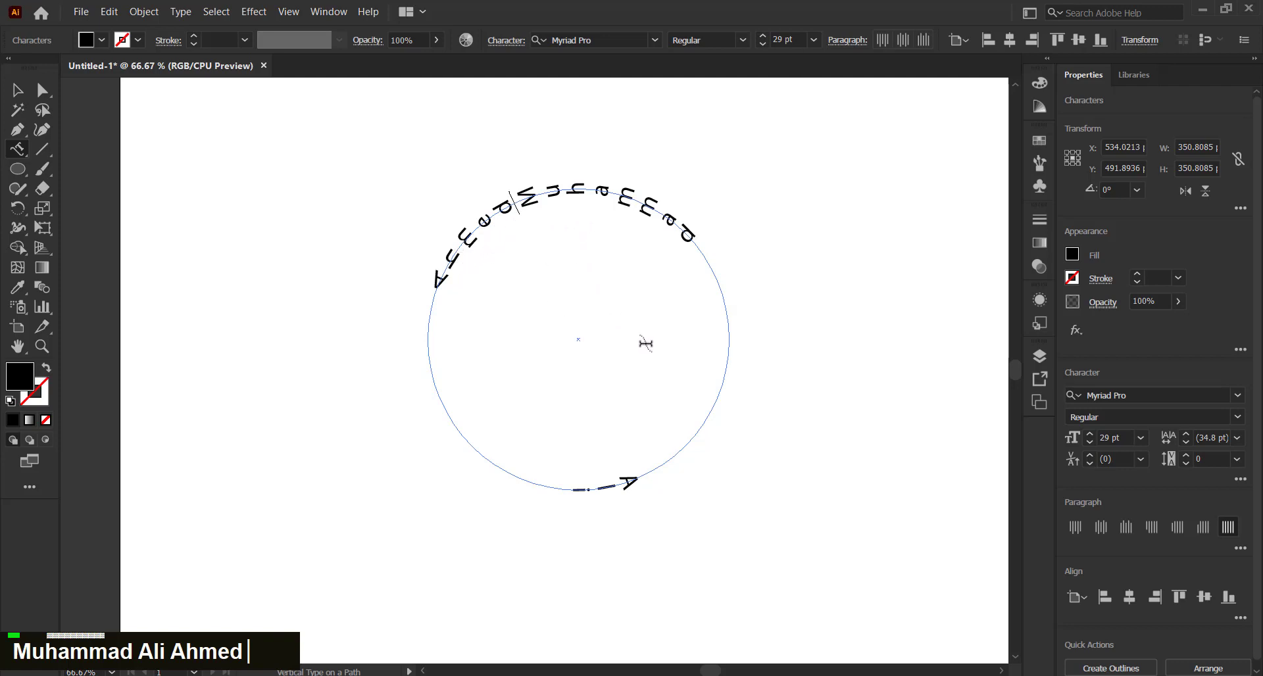
# Zoom in and drag the name's start bracket along the circle toward the right side
pyautogui.click(17, 90)
pyautogui.scroll(1, 583, 205)
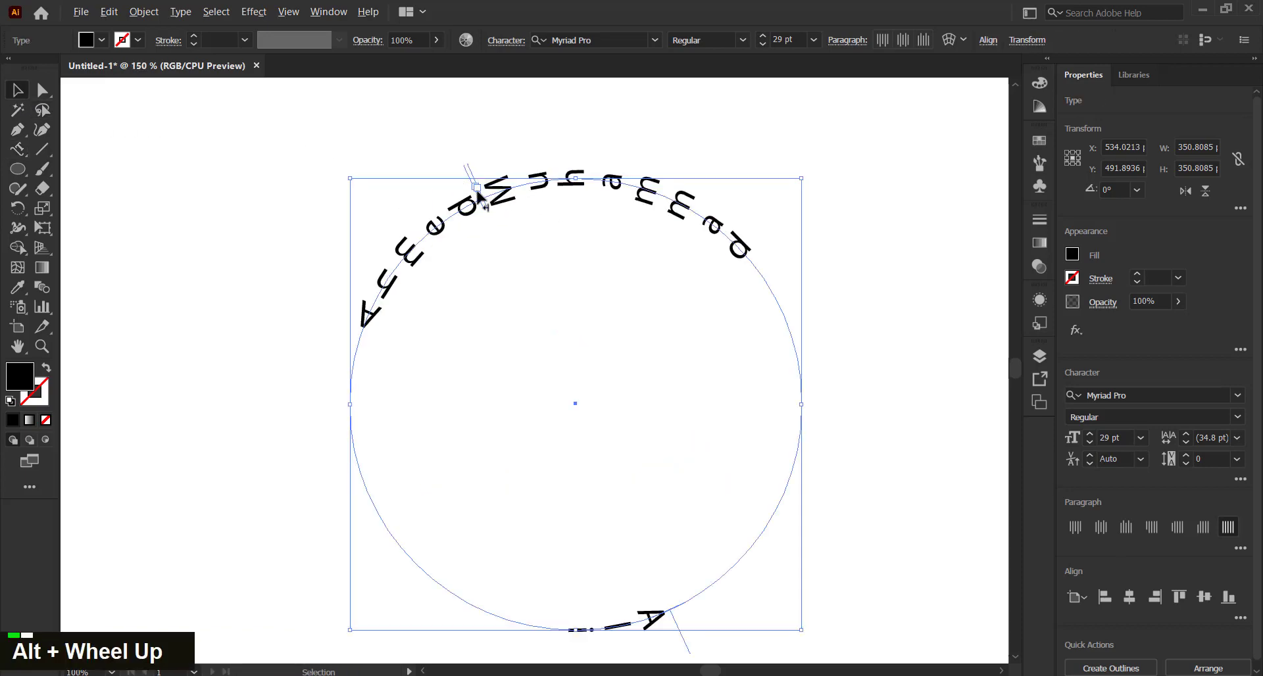
pyautogui.scroll(3, 478, 191)
pyautogui.scroll(2, 477, 188)
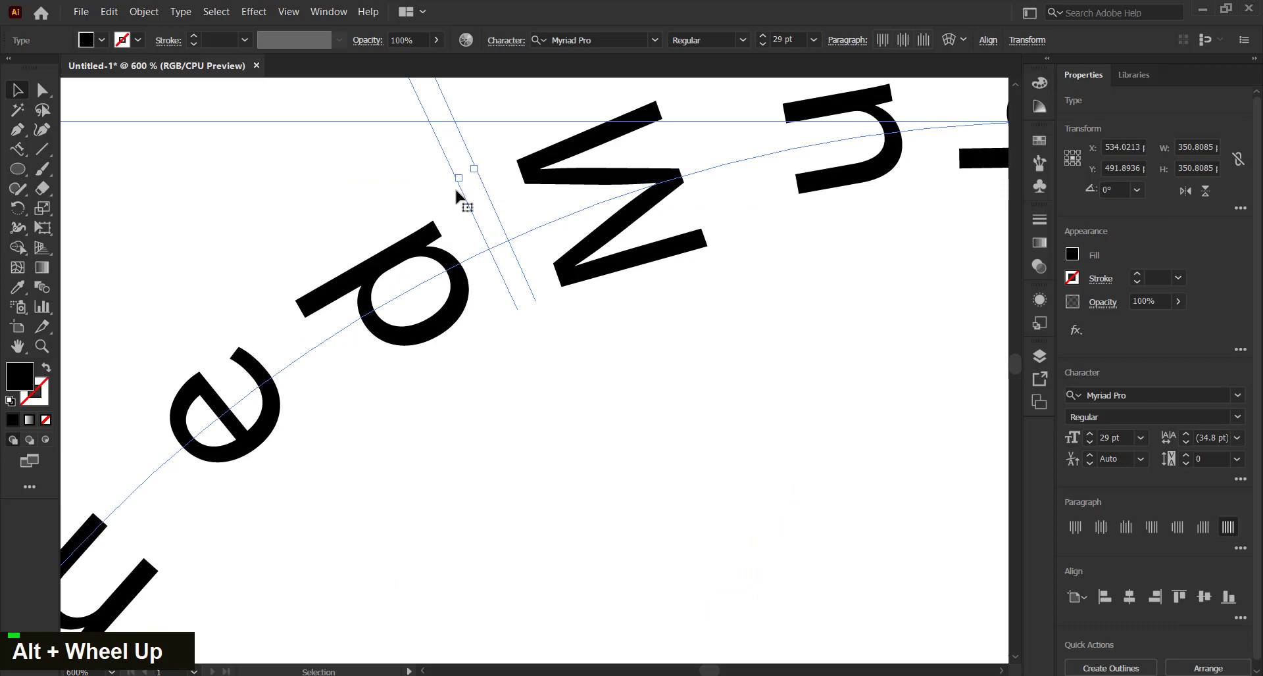
pyautogui.moveTo(460, 187); pyautogui.dragTo(549, 572)
pyautogui.scroll(-1, 364, 288)
pyautogui.scroll(-1, 364, 287)
pyautogui.keyDown('alt'); pyautogui.scroll(-2, 366, 281); pyautogui.keyUp('alt')
pyautogui.keyDown('alt'); pyautogui.scroll(-1, 361, 300); pyautogui.keyUp('alt')
# Deselect the text and pan so the whole circle is in view
pyautogui.click(799, 434)
pyautogui.press('space')
pyautogui.moveTo(756, 425); pyautogui.dragTo(703, 291)
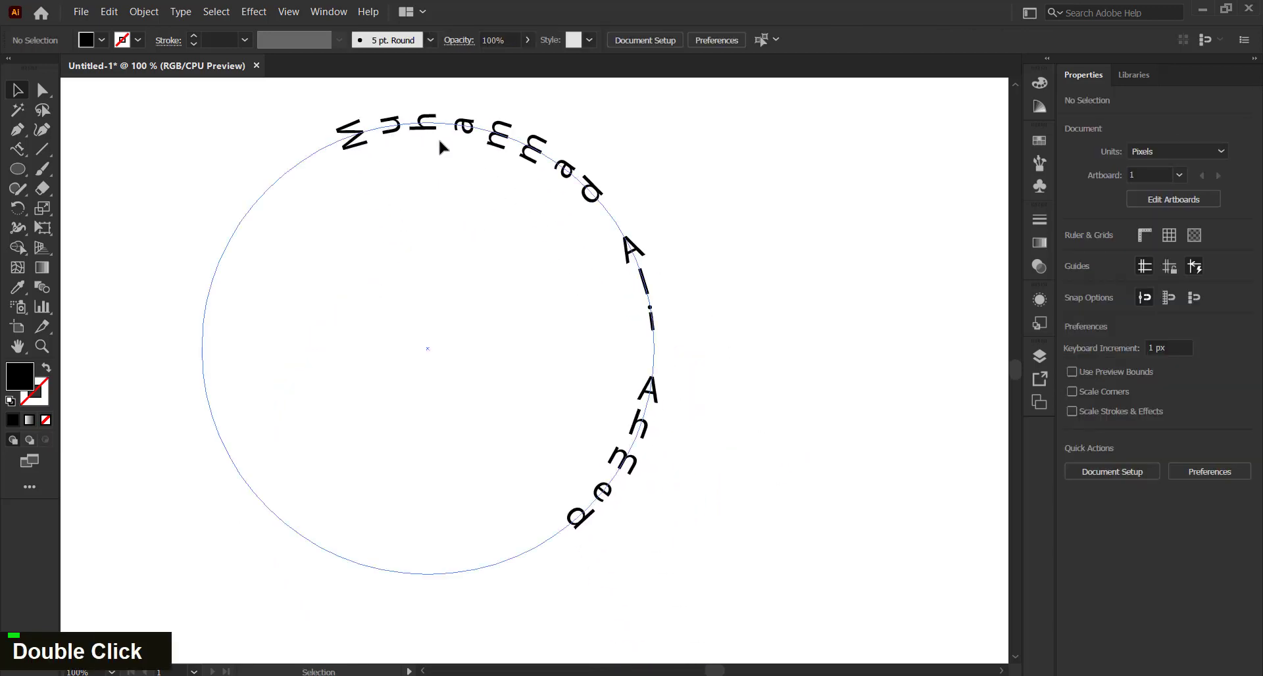
pyautogui.rightClick(17, 149)
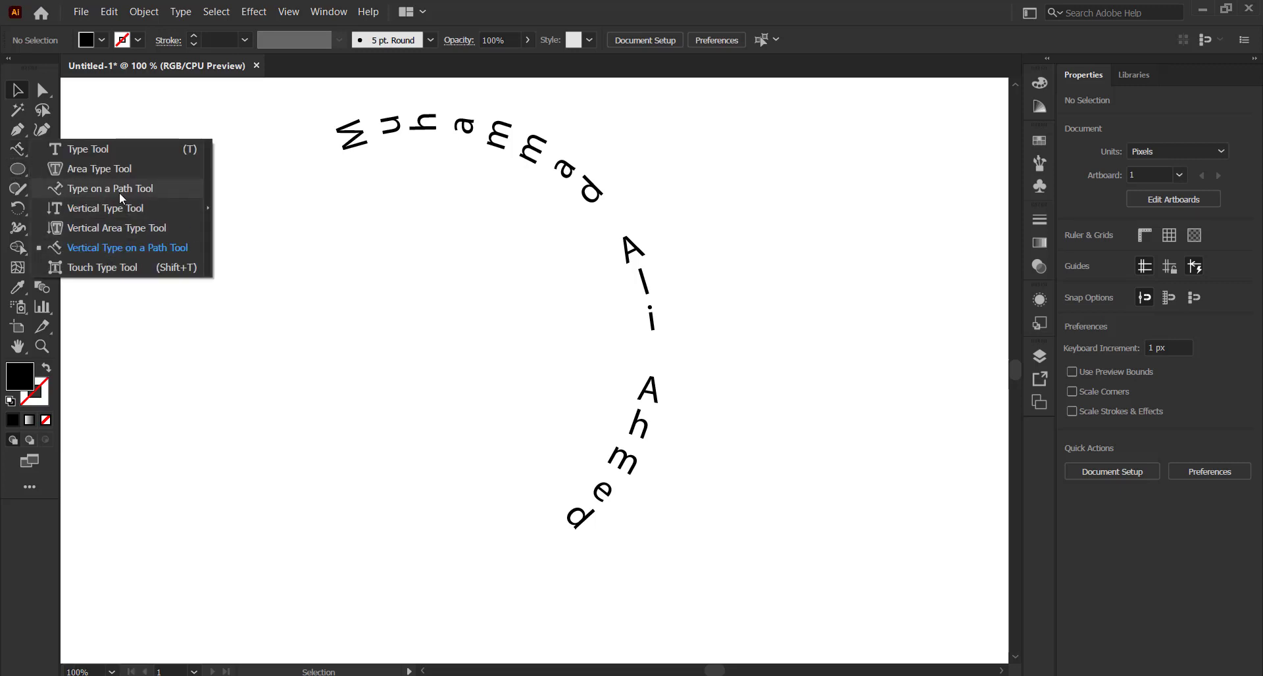
# Delete the old name-on-circle text and draw a new large circle
pyautogui.click(379, 130)
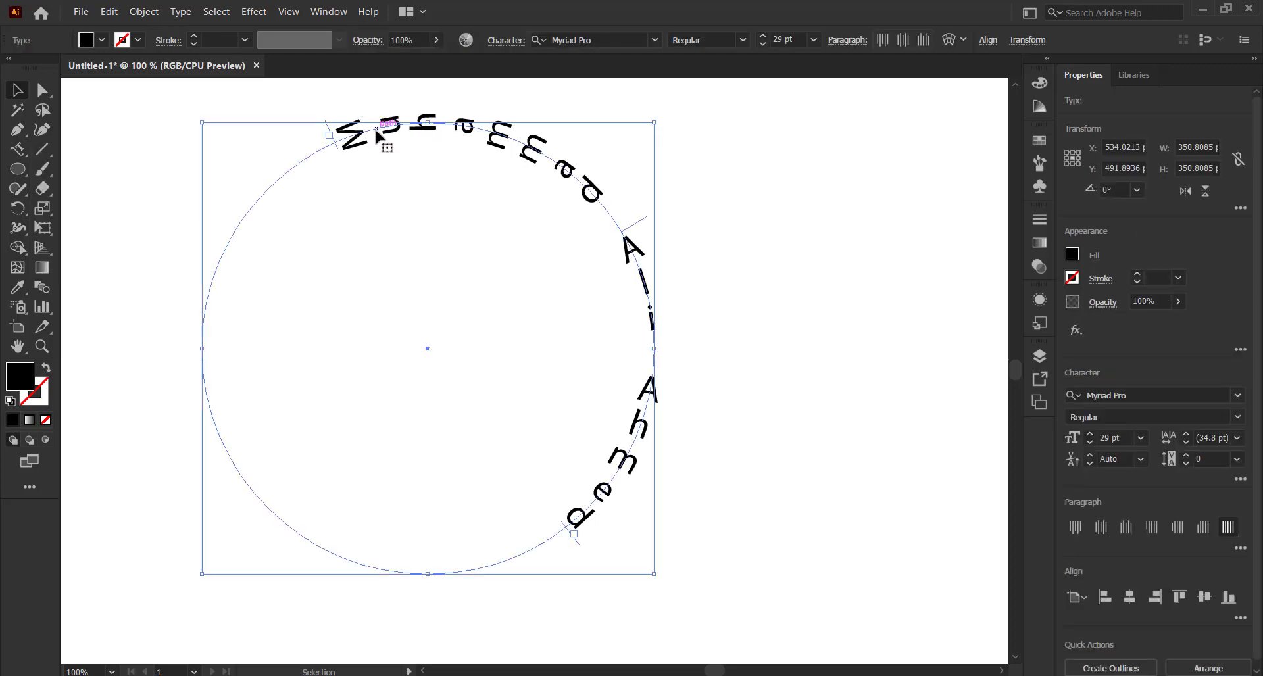
pyautogui.press('Delete')
pyautogui.press('l')
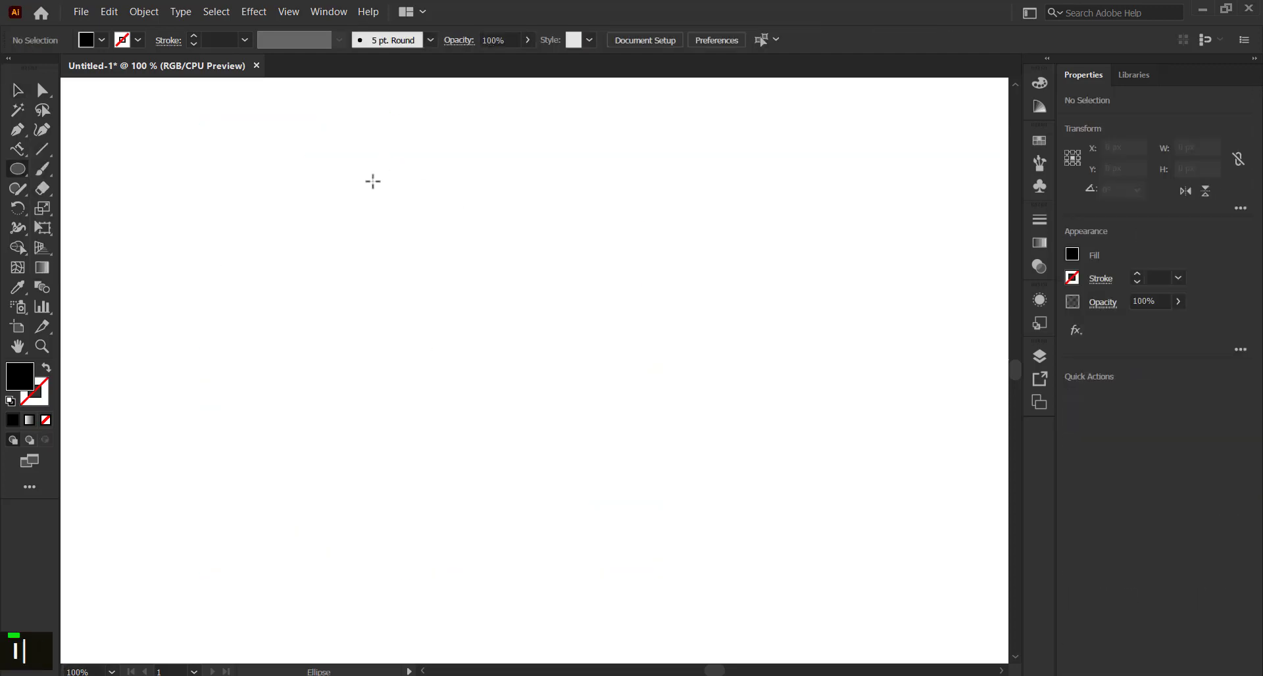
pyautogui.moveTo(373, 182); pyautogui.dragTo(716, 513)
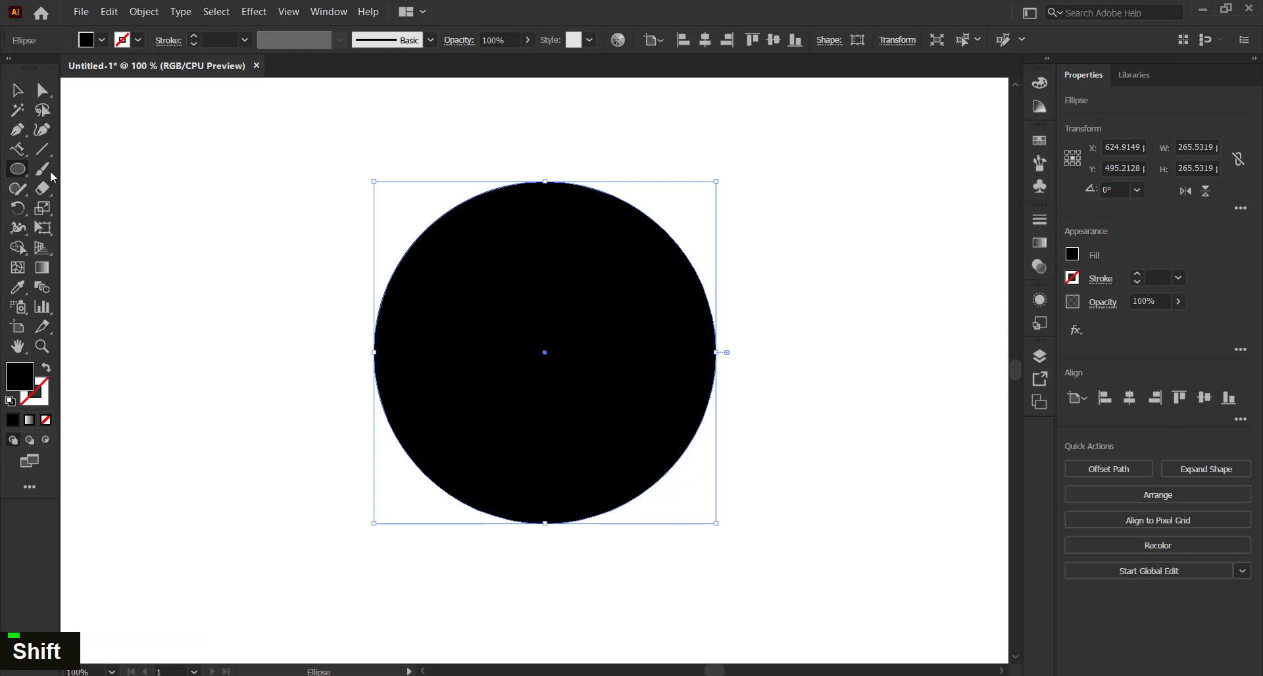
# Type the person's full name horizontally along the new circle's outline with Type on a Path
pyautogui.rightClick(27, 154)
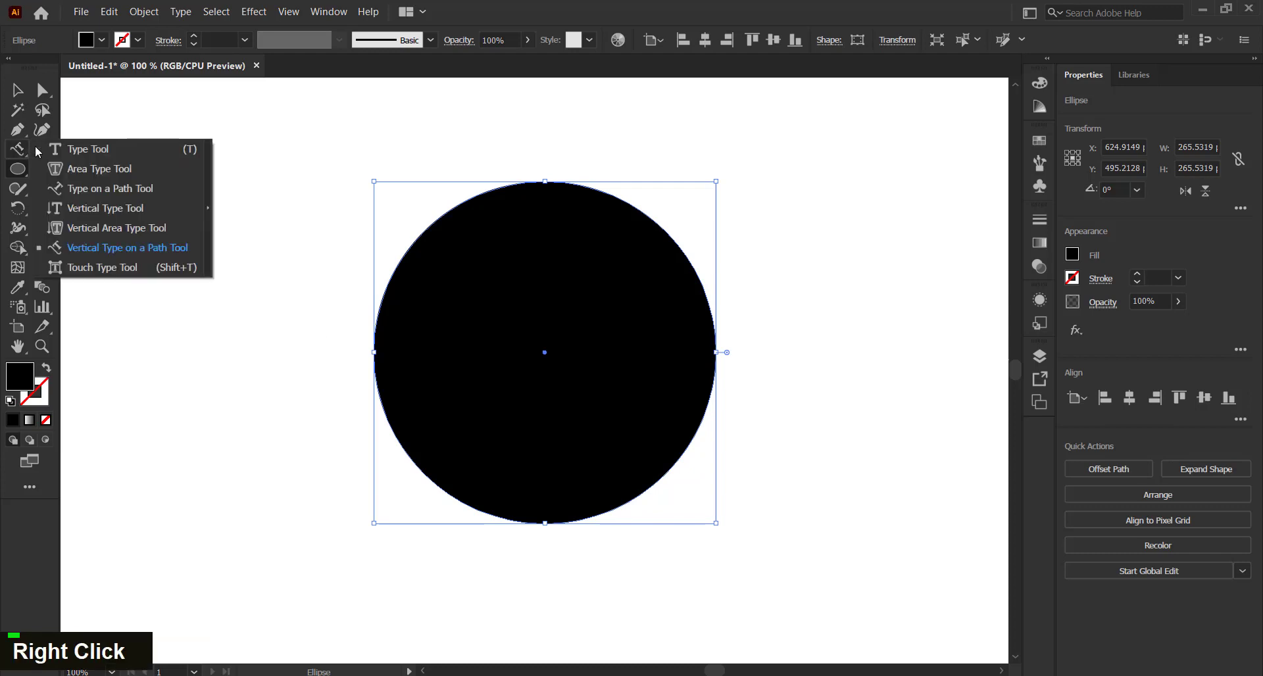
pyautogui.click(124, 175)
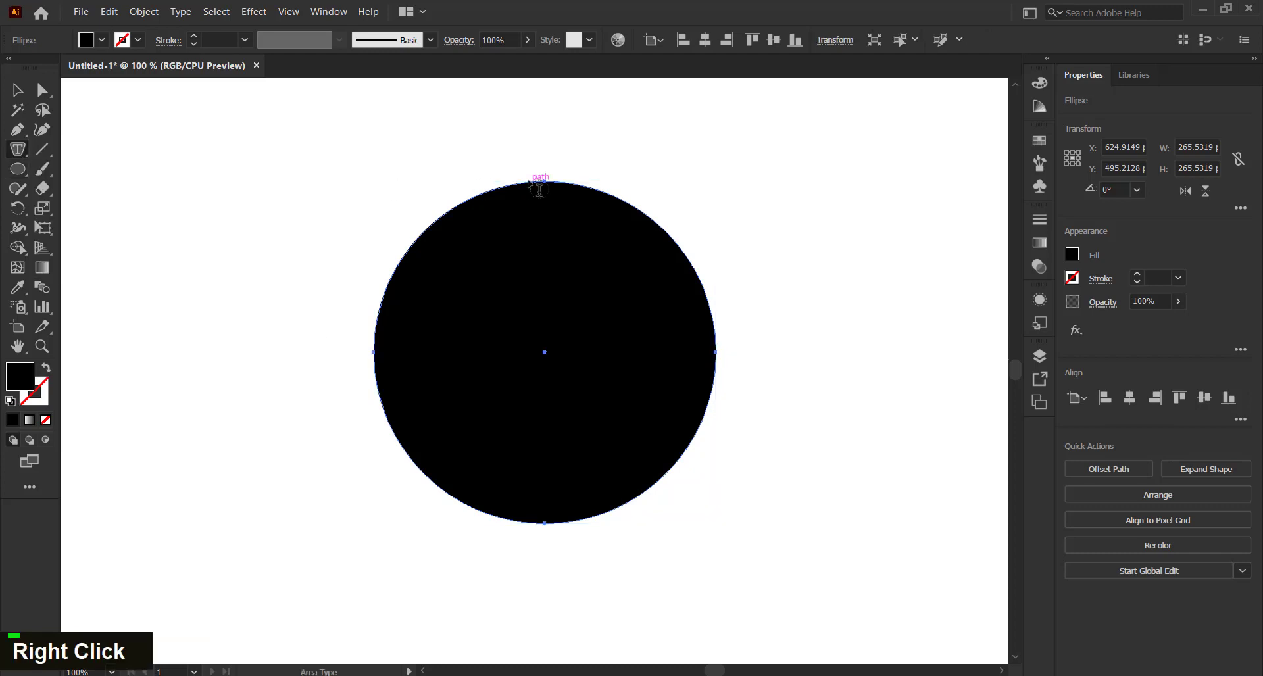
pyautogui.rightClick(22, 153)
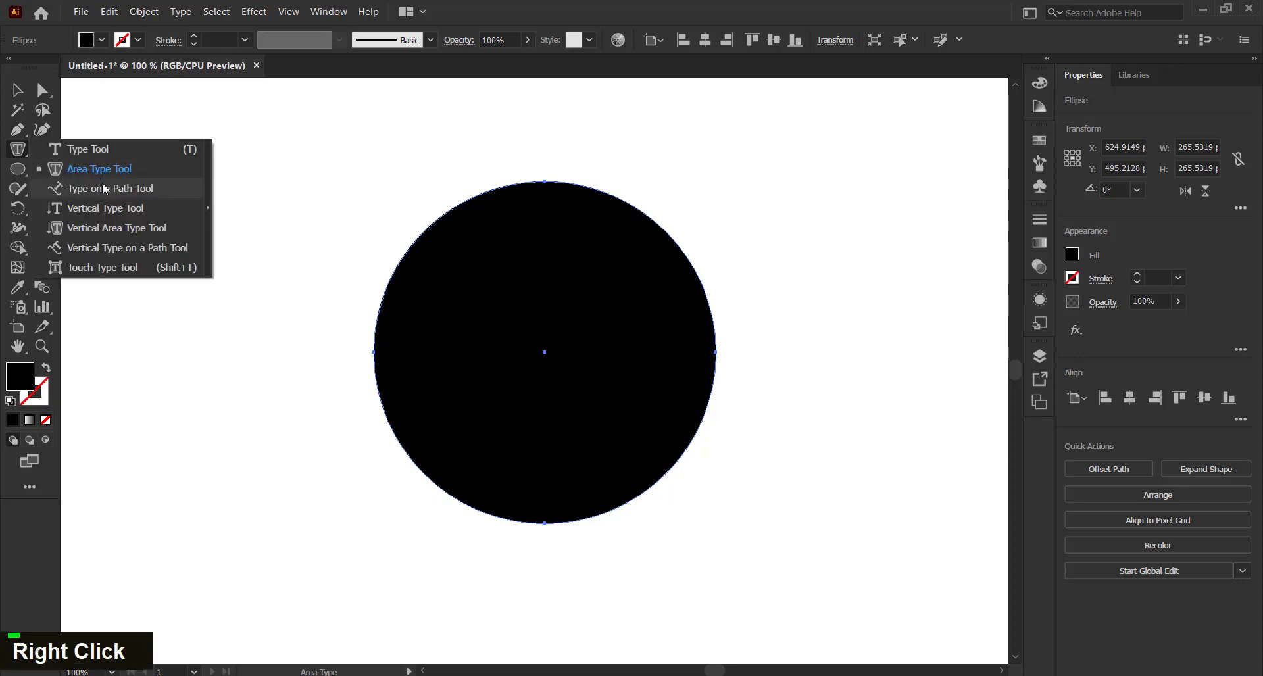
pyautogui.click(123, 189)
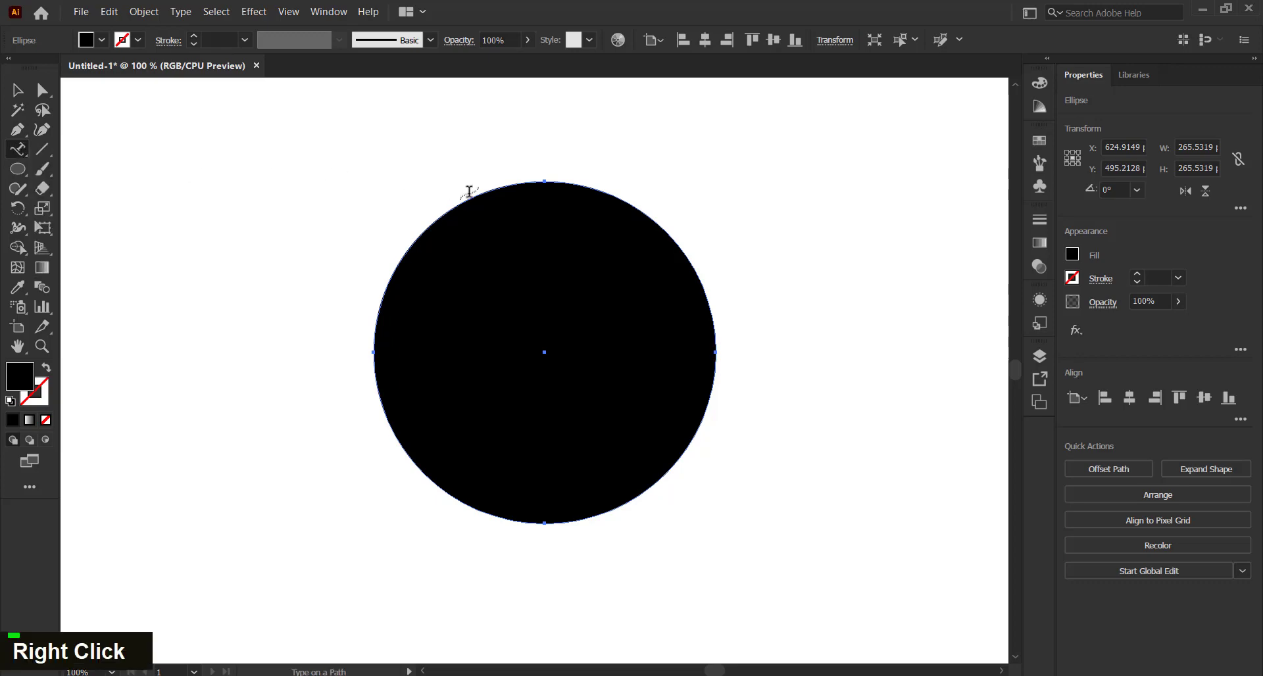
pyautogui.click(504, 188)
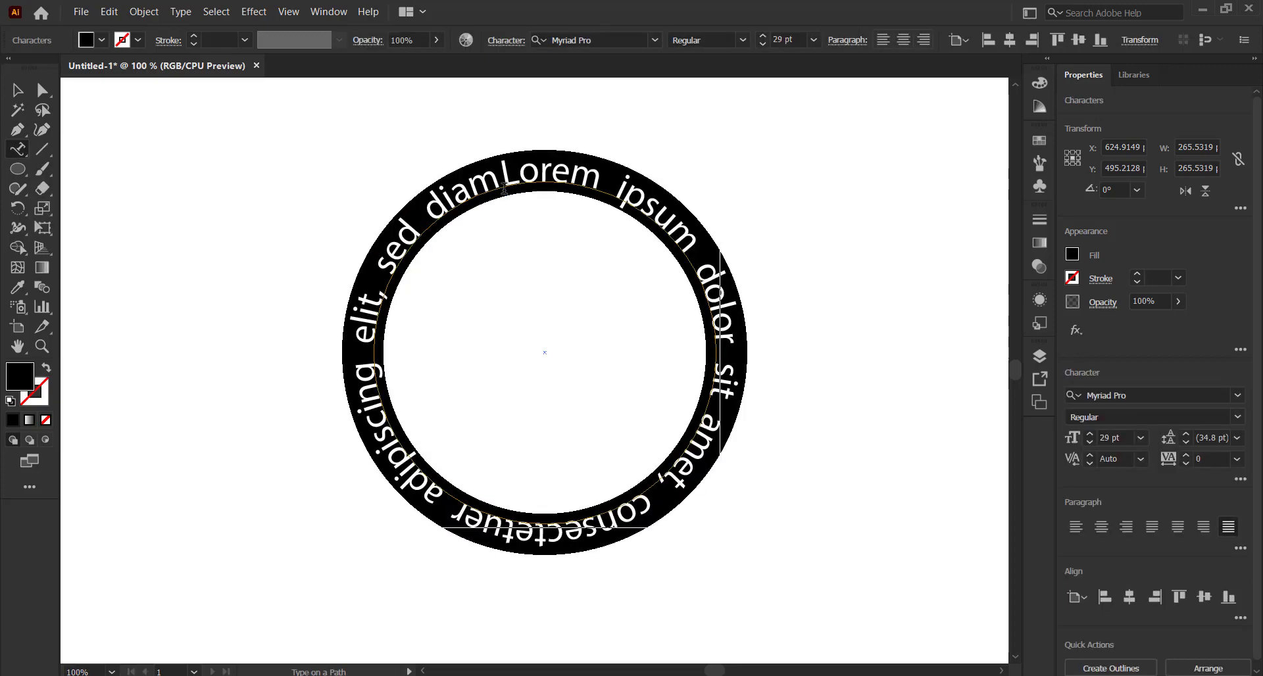
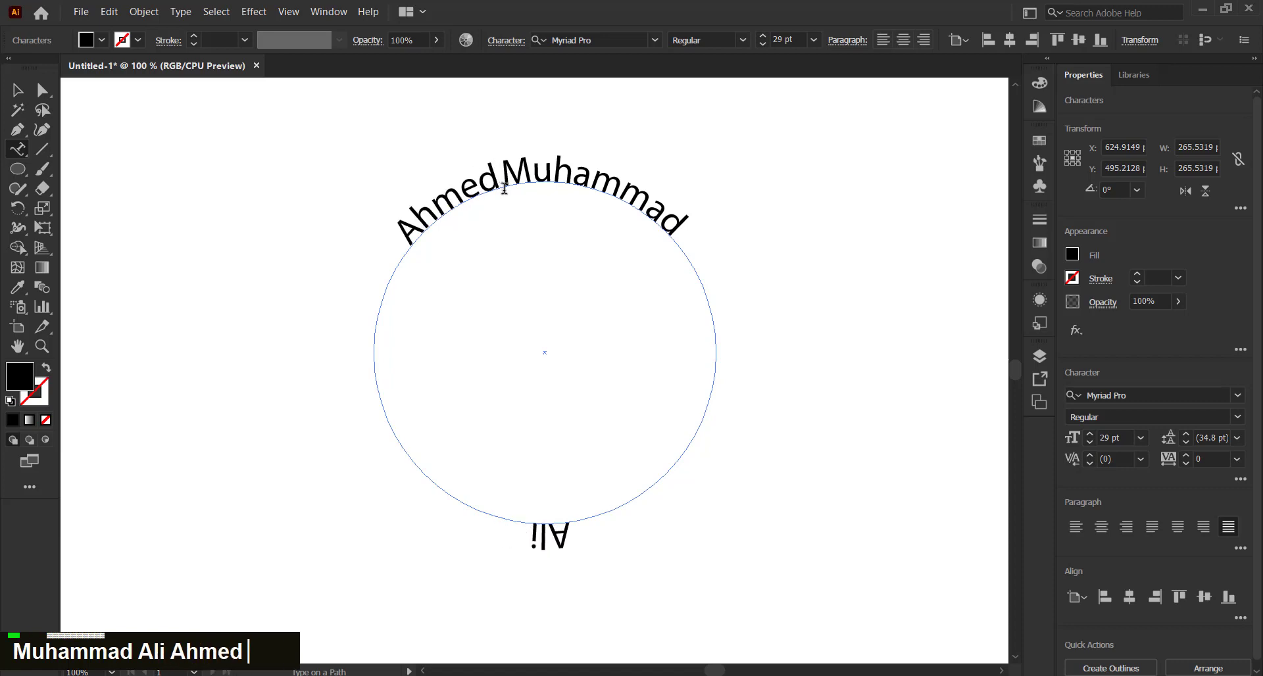
# Slide the name's start point around the circle, zooming in and back out
pyautogui.click(18, 90)
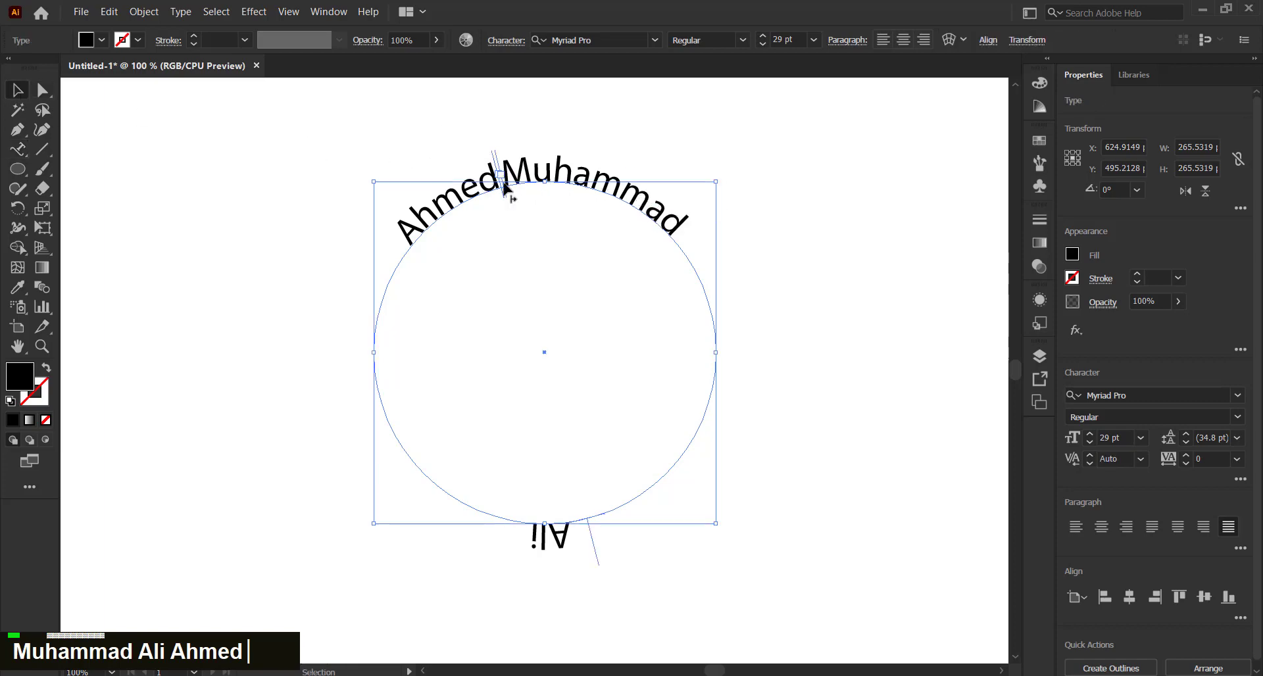
pyautogui.keyDown('alt'); pyautogui.scroll(3, 498, 173); pyautogui.keyUp('alt')
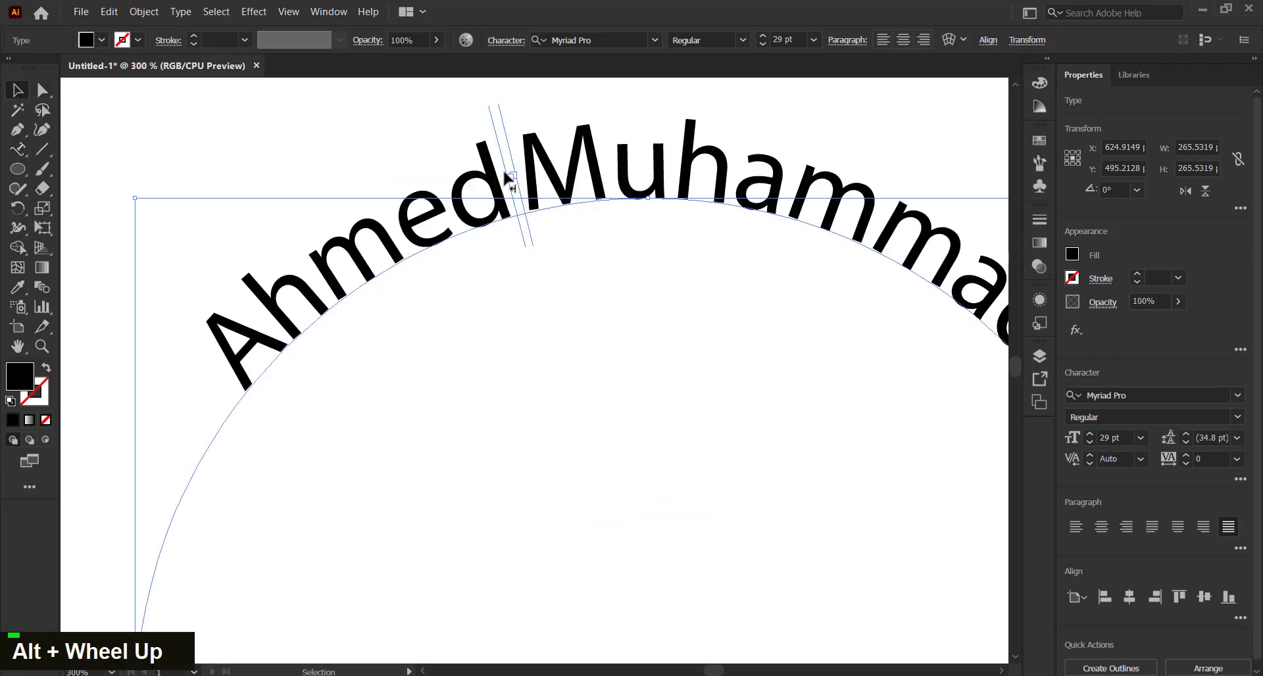
pyautogui.moveTo(511, 188); pyautogui.dragTo(454, 209)
pyautogui.press('alt')
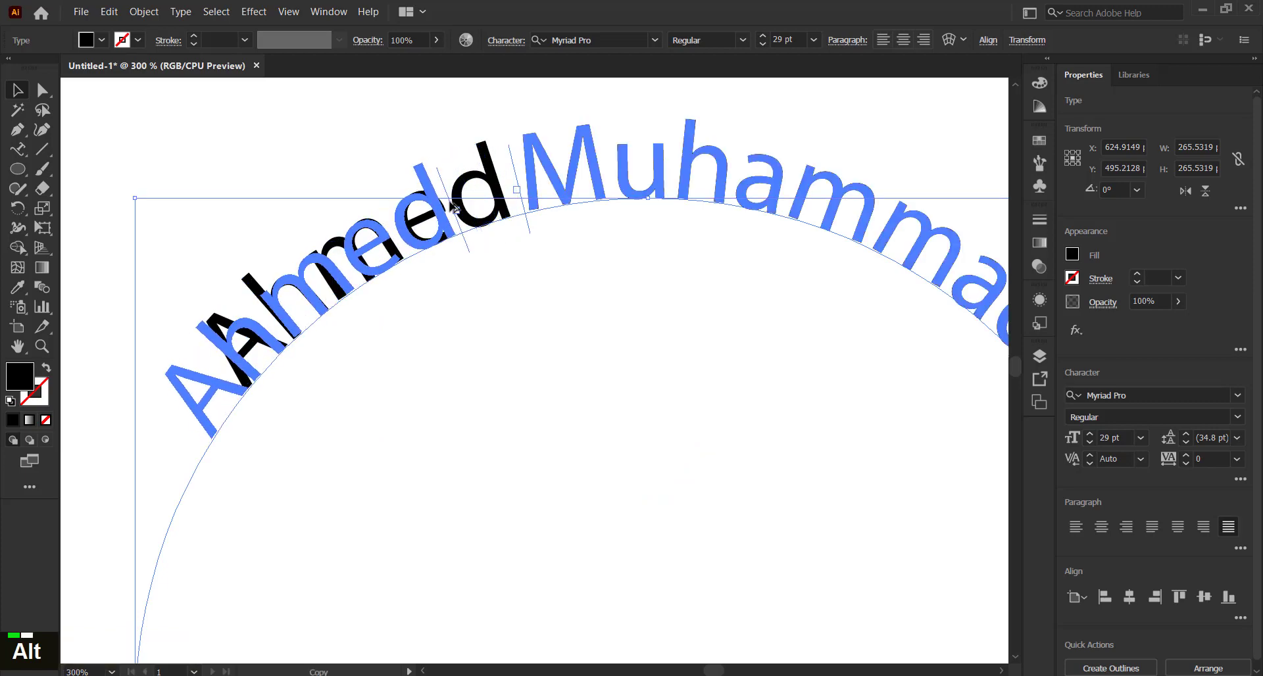
pyautogui.scroll(-3, 454, 209)
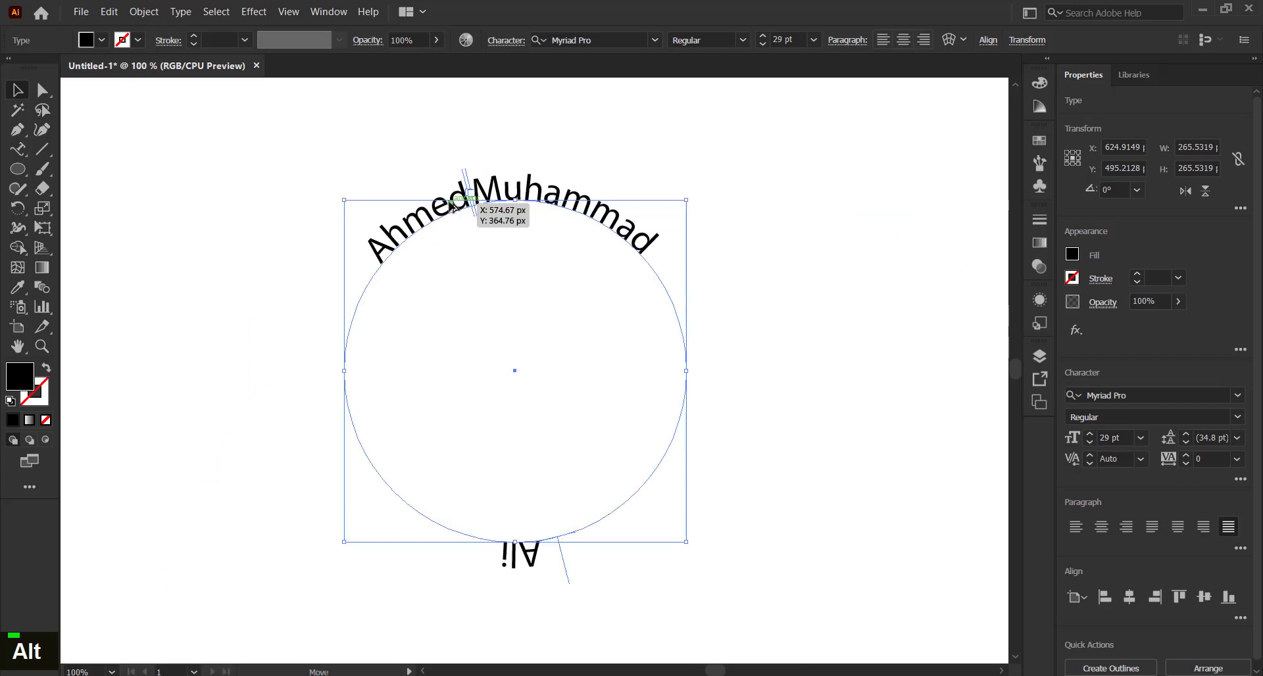
pyautogui.moveTo(454, 209); pyautogui.dragTo(622, 401)
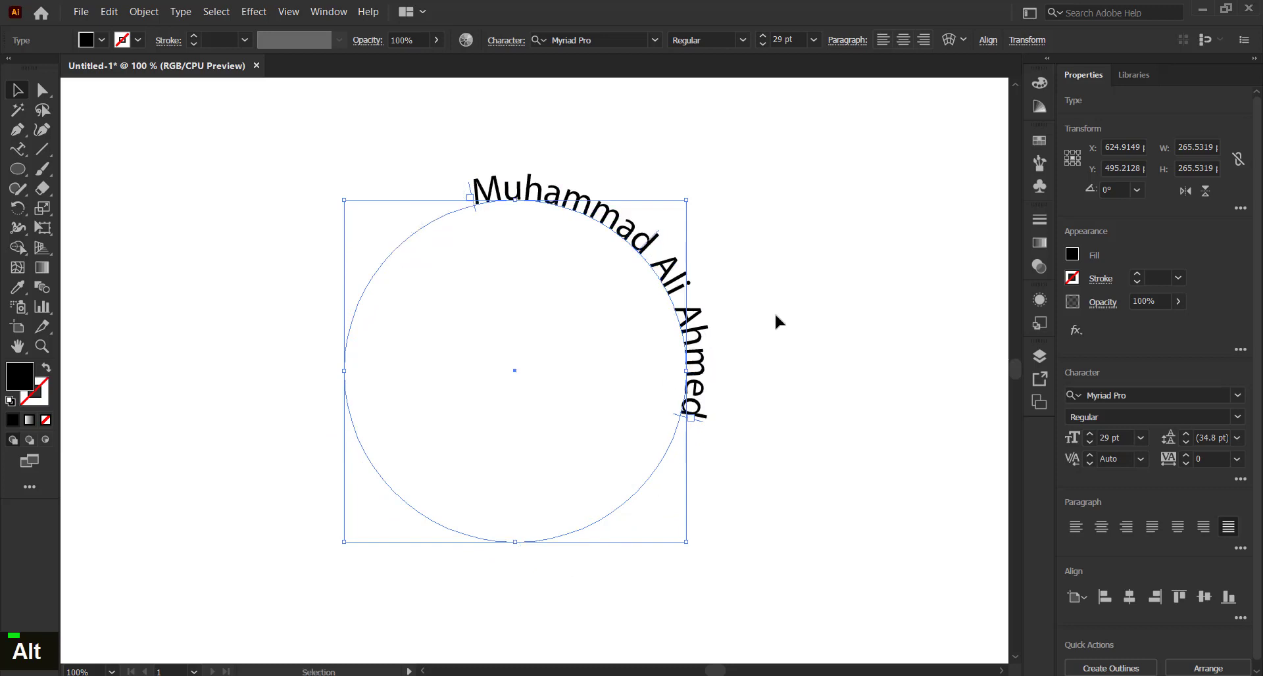
# Reselect the text and drag it so the name arches across the top
pyautogui.click(775, 316)
pyautogui.click(640, 238)
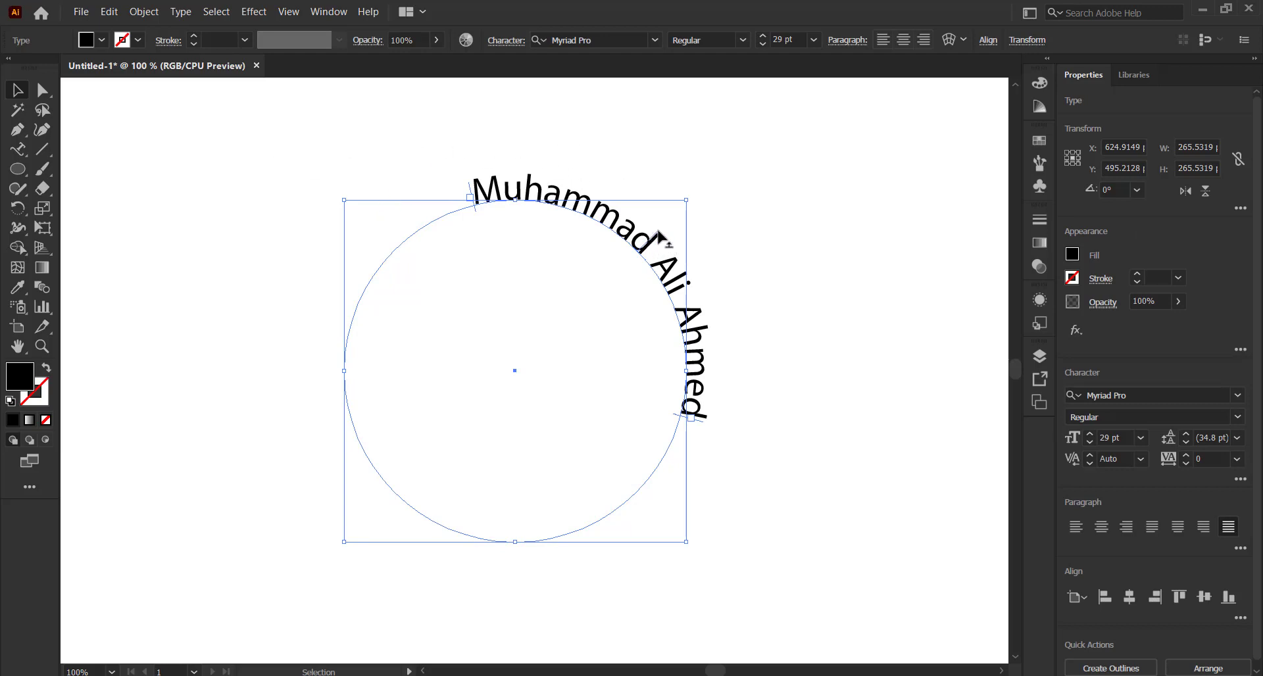
pyautogui.moveTo(657, 238); pyautogui.dragTo(517, 190)
pyautogui.click(578, 148)
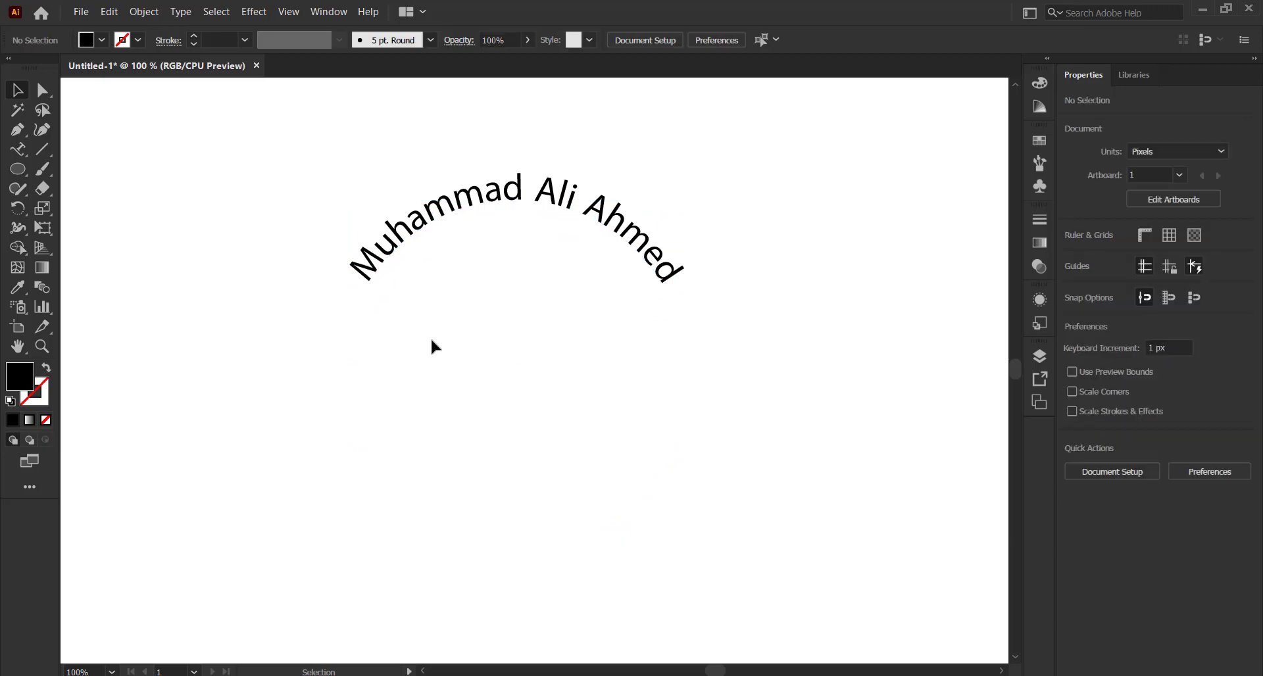
pyautogui.click(456, 222)
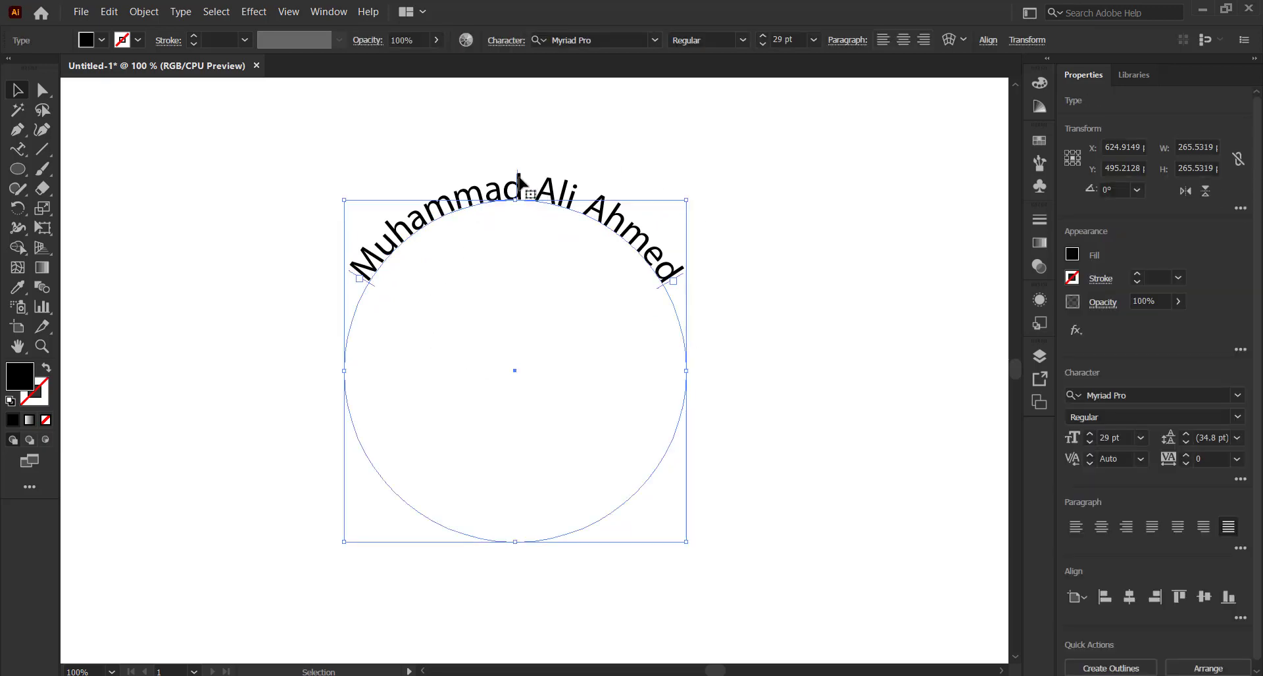
pyautogui.moveTo(518, 174); pyautogui.dragTo(517, 257)
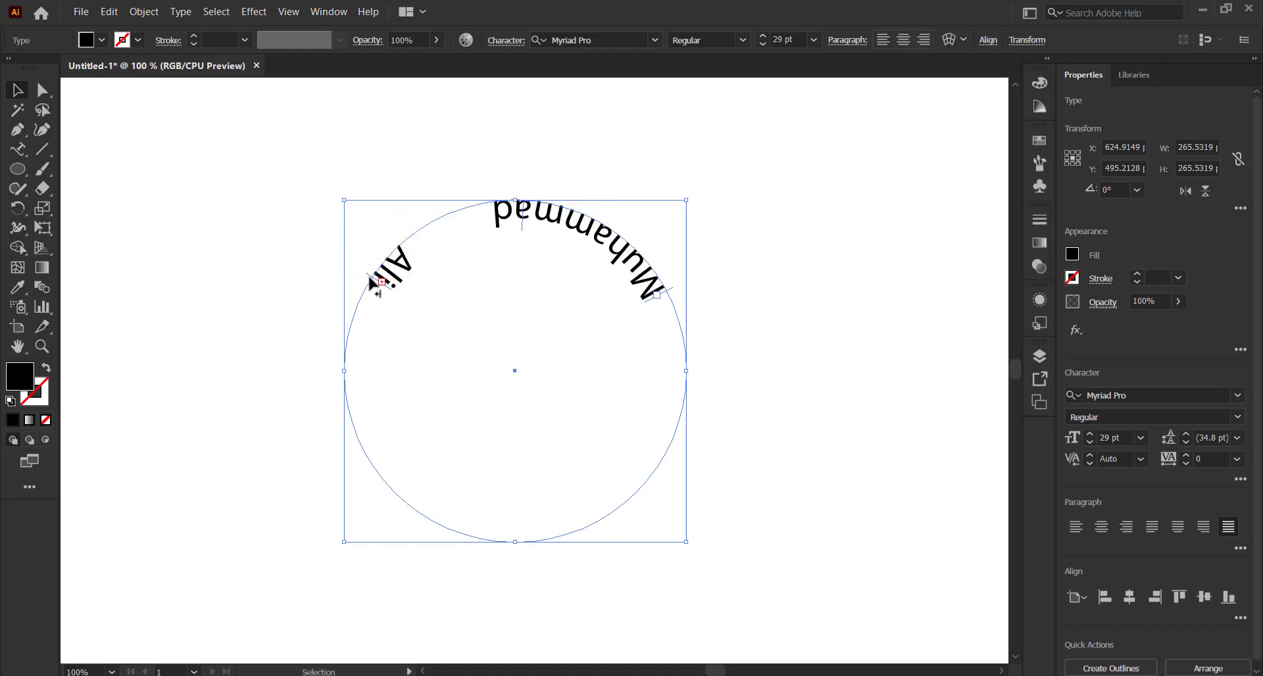
pyautogui.moveTo(372, 280); pyautogui.dragTo(352, 334)
pyautogui.click(435, 325)
pyautogui.doubleClick(513, 202)
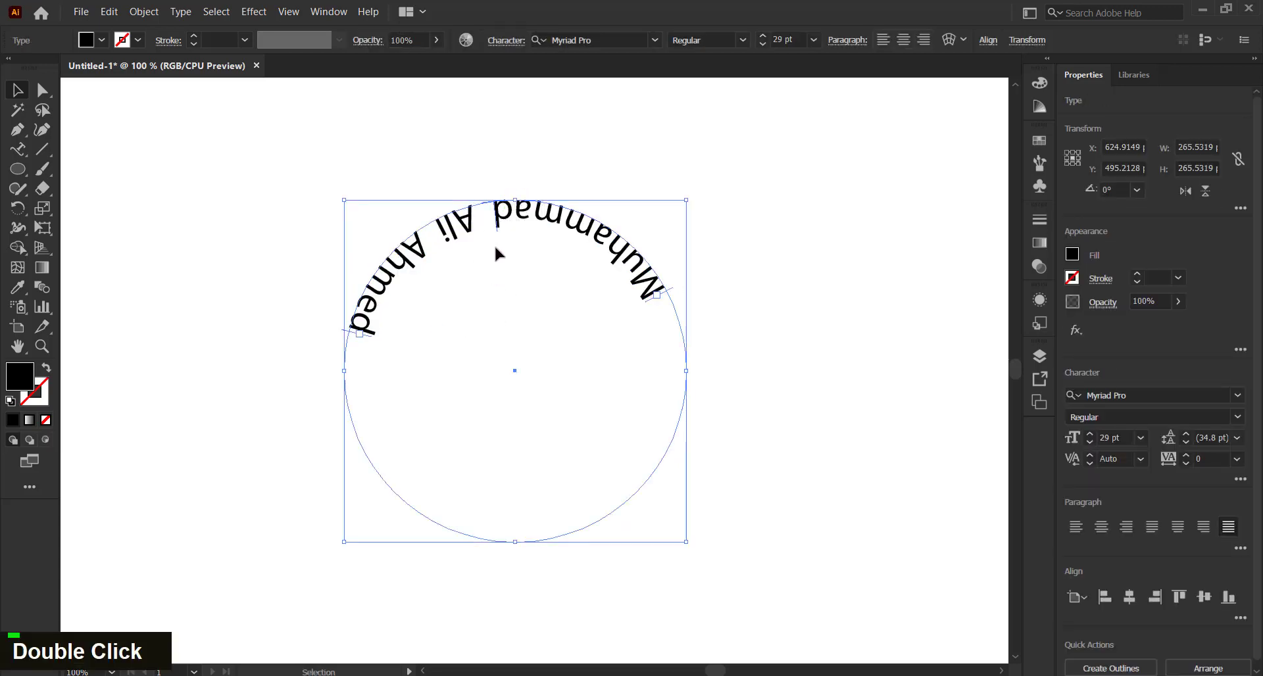
pyautogui.hotkey('ctrl', 'z')
pyautogui.hotkey('ctrl', 'z')
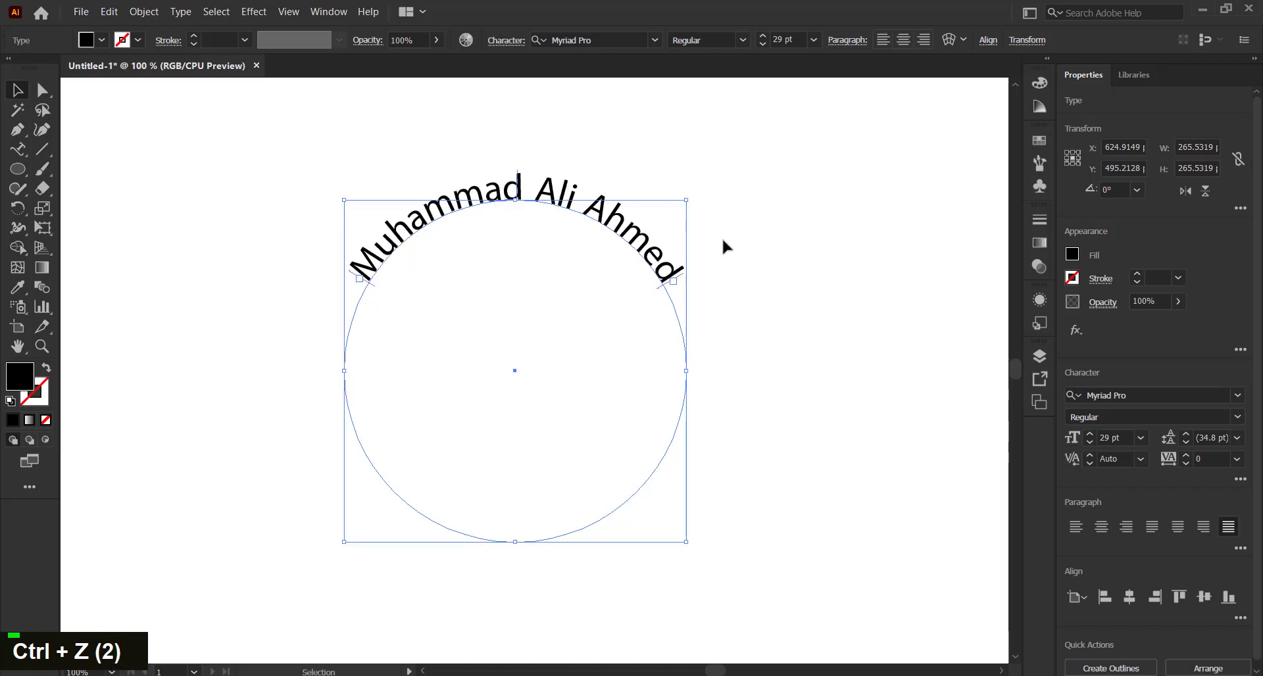
pyautogui.click(723, 242)
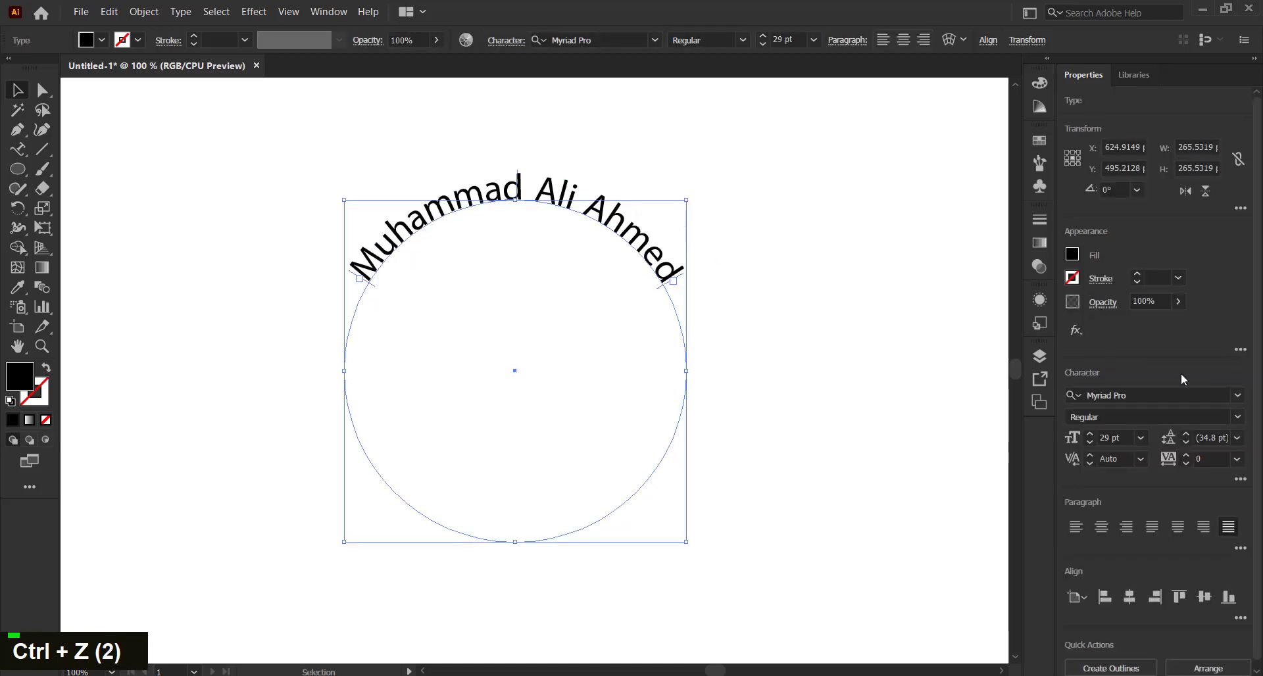
# Increase the name's font size to 35 pt
pyautogui.doubleClick(1092, 436)
pyautogui.doubleClick(1092, 436)
pyautogui.doubleClick(1092, 436)
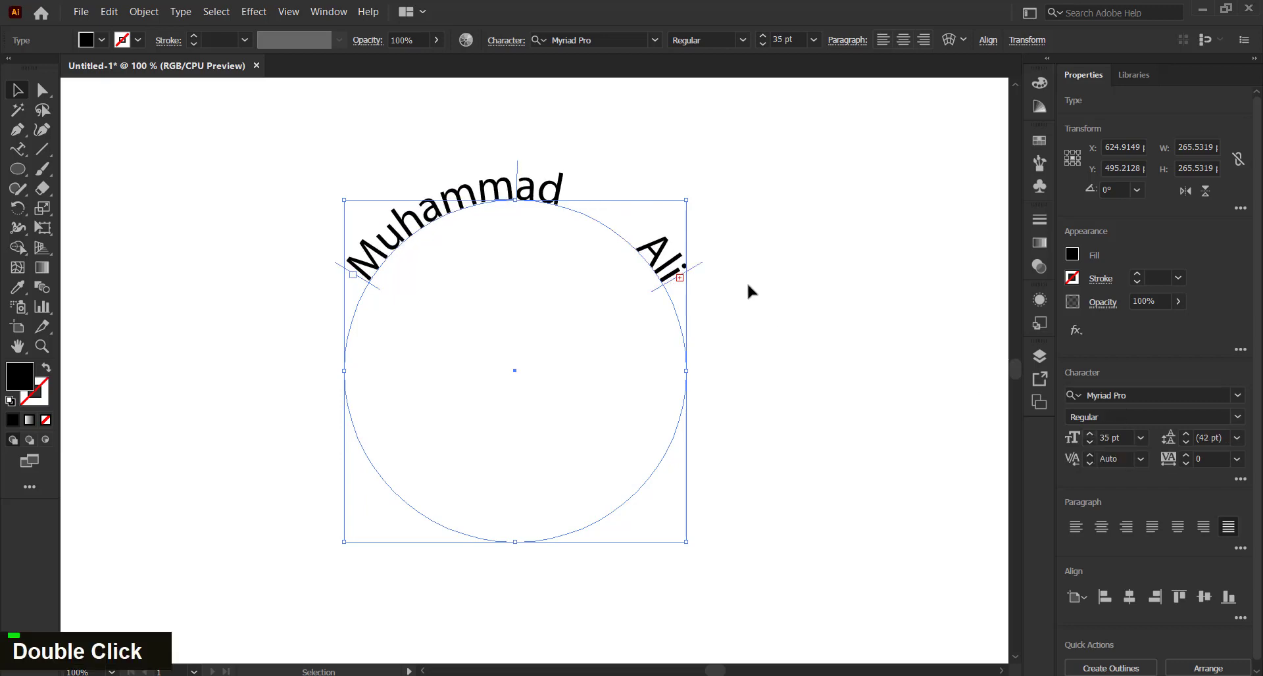
pyautogui.click(505, 230)
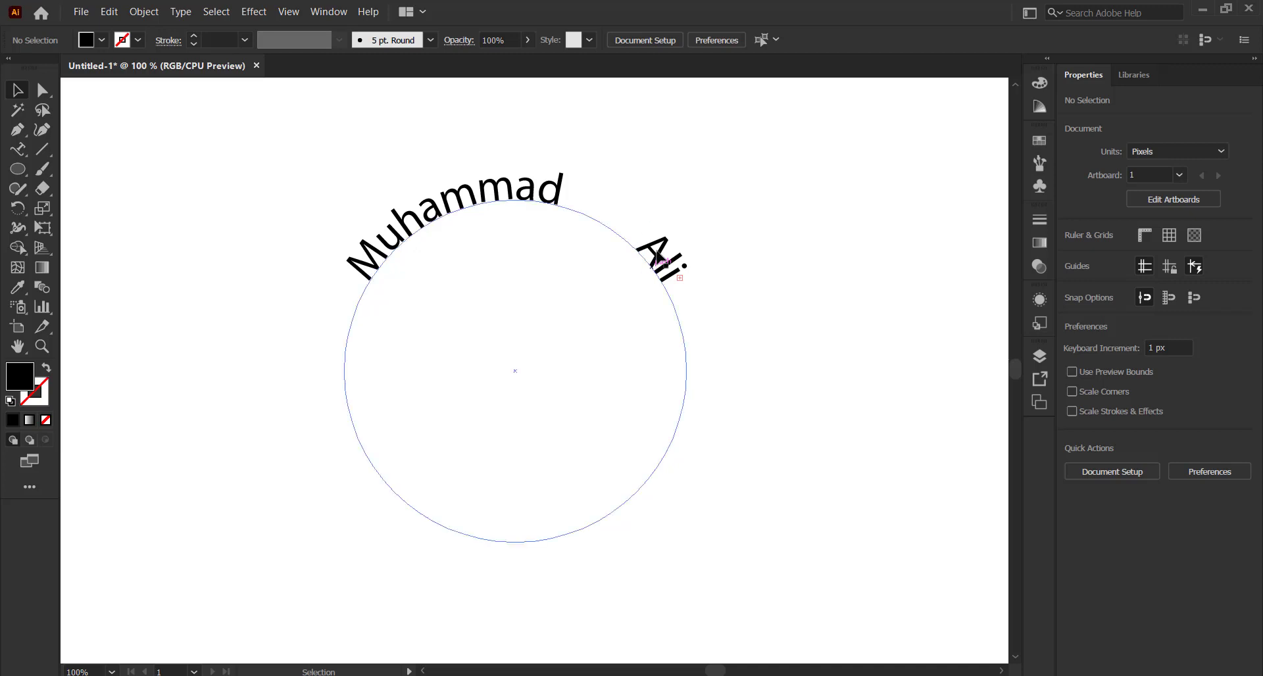
# Extend the text's end bracket down the circle and recenter the name over the top
pyautogui.click(672, 280)
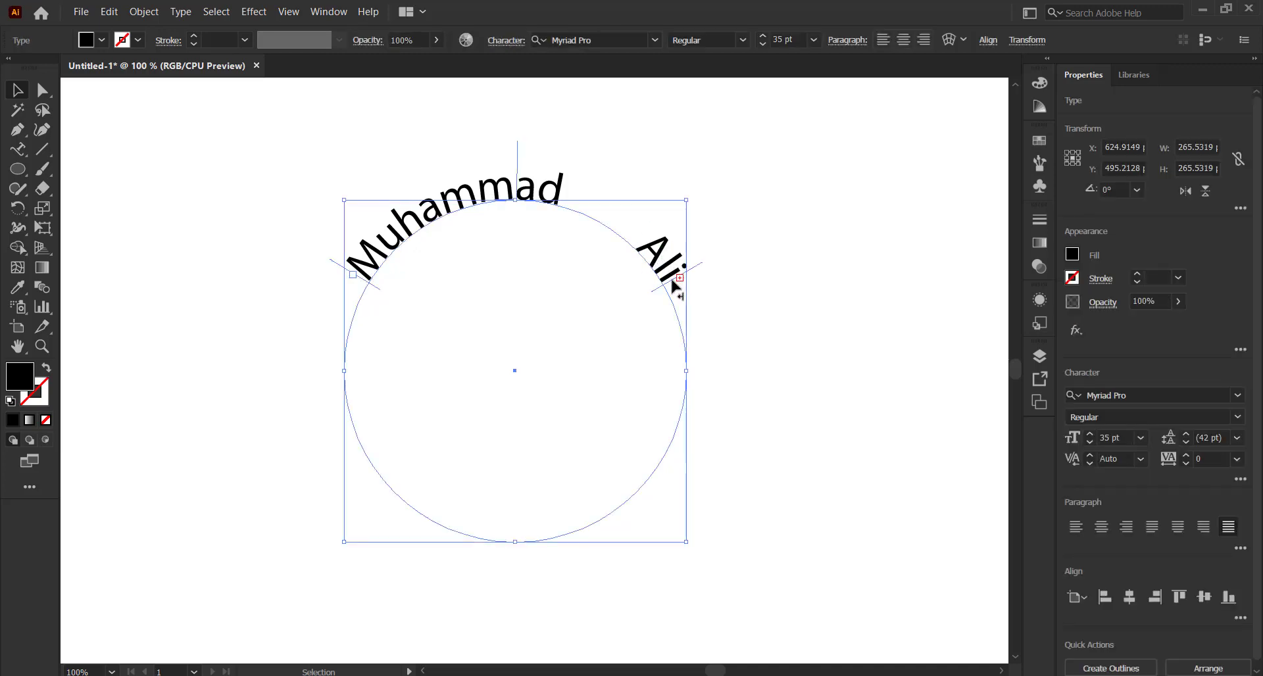
pyautogui.moveTo(672, 280); pyautogui.dragTo(701, 371)
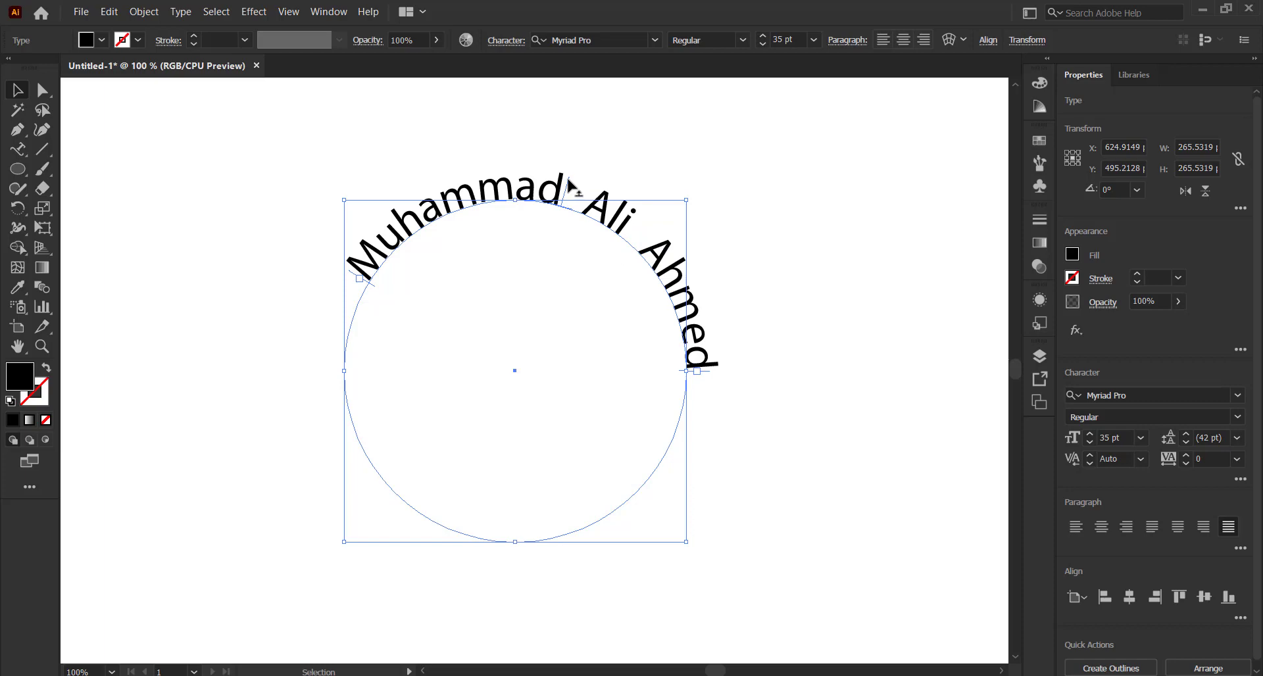
pyautogui.moveTo(567, 184); pyautogui.dragTo(513, 174)
pyautogui.click(707, 198)
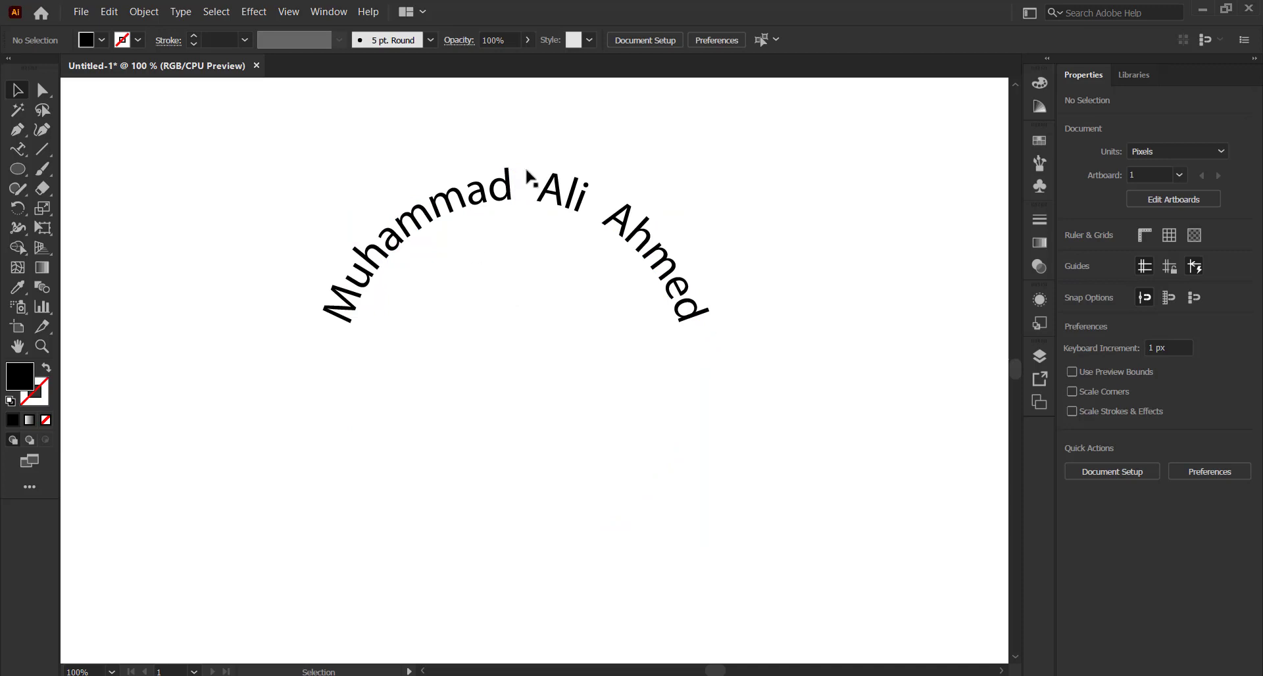
# Delete the arched name text and pan to recenter the empty artboard
pyautogui.scroll(-1, 533, 211)
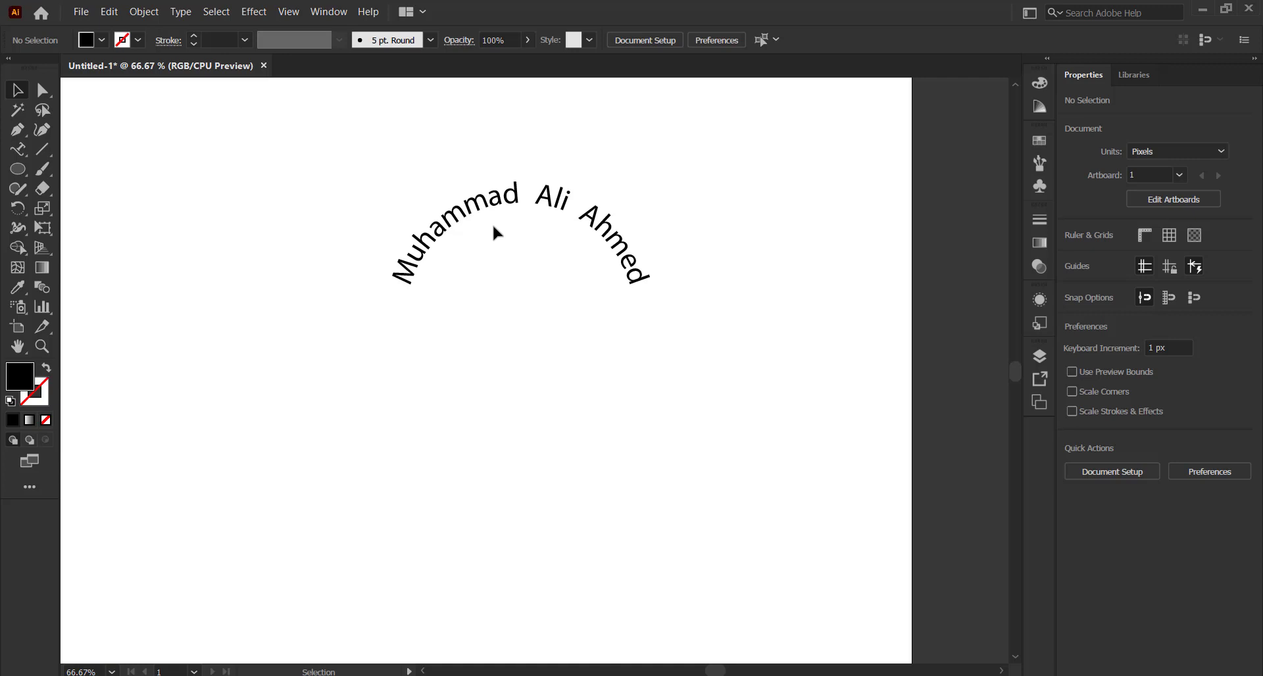
pyautogui.moveTo(360, 165); pyautogui.dragTo(688, 419)
pyautogui.press('Delete')
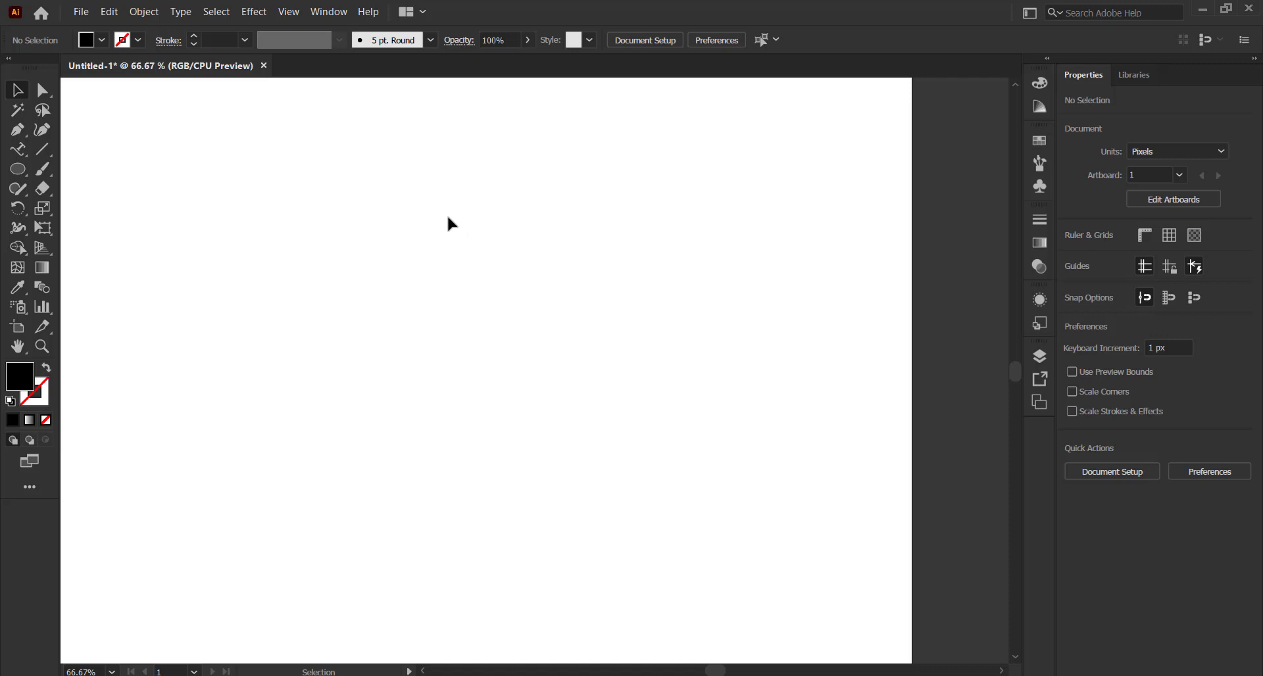
pyautogui.moveTo(248, 180); pyautogui.dragTo(407, 327)
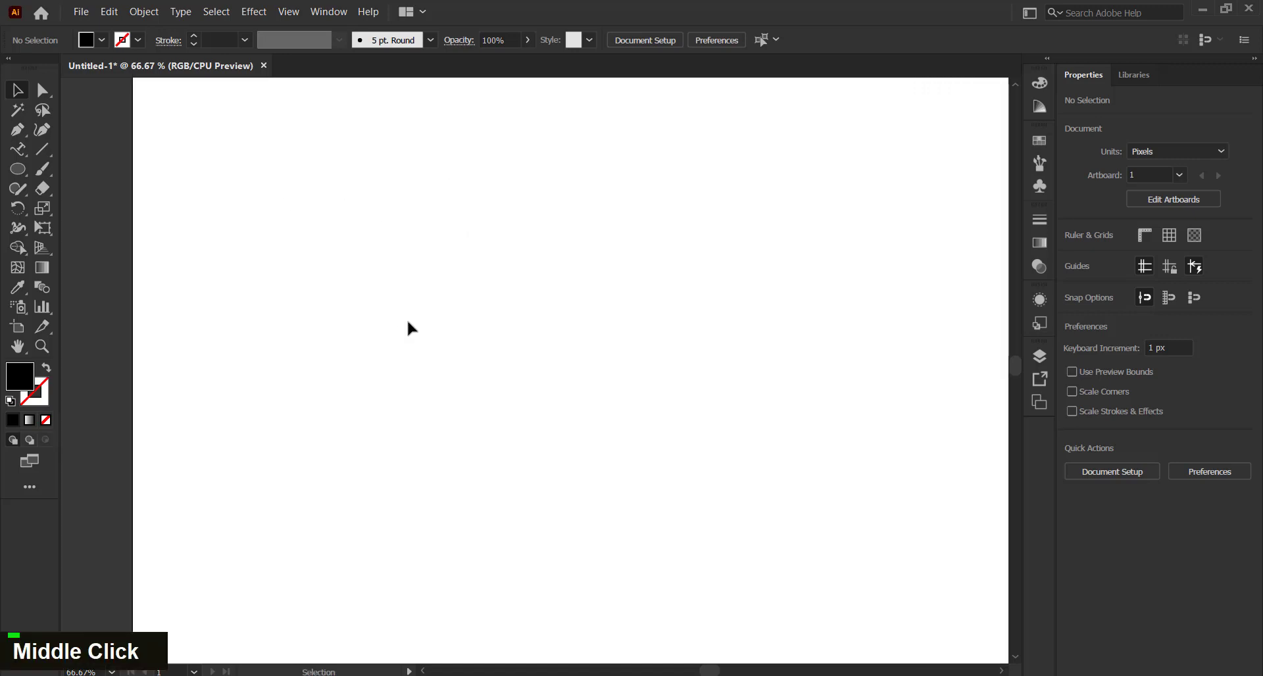